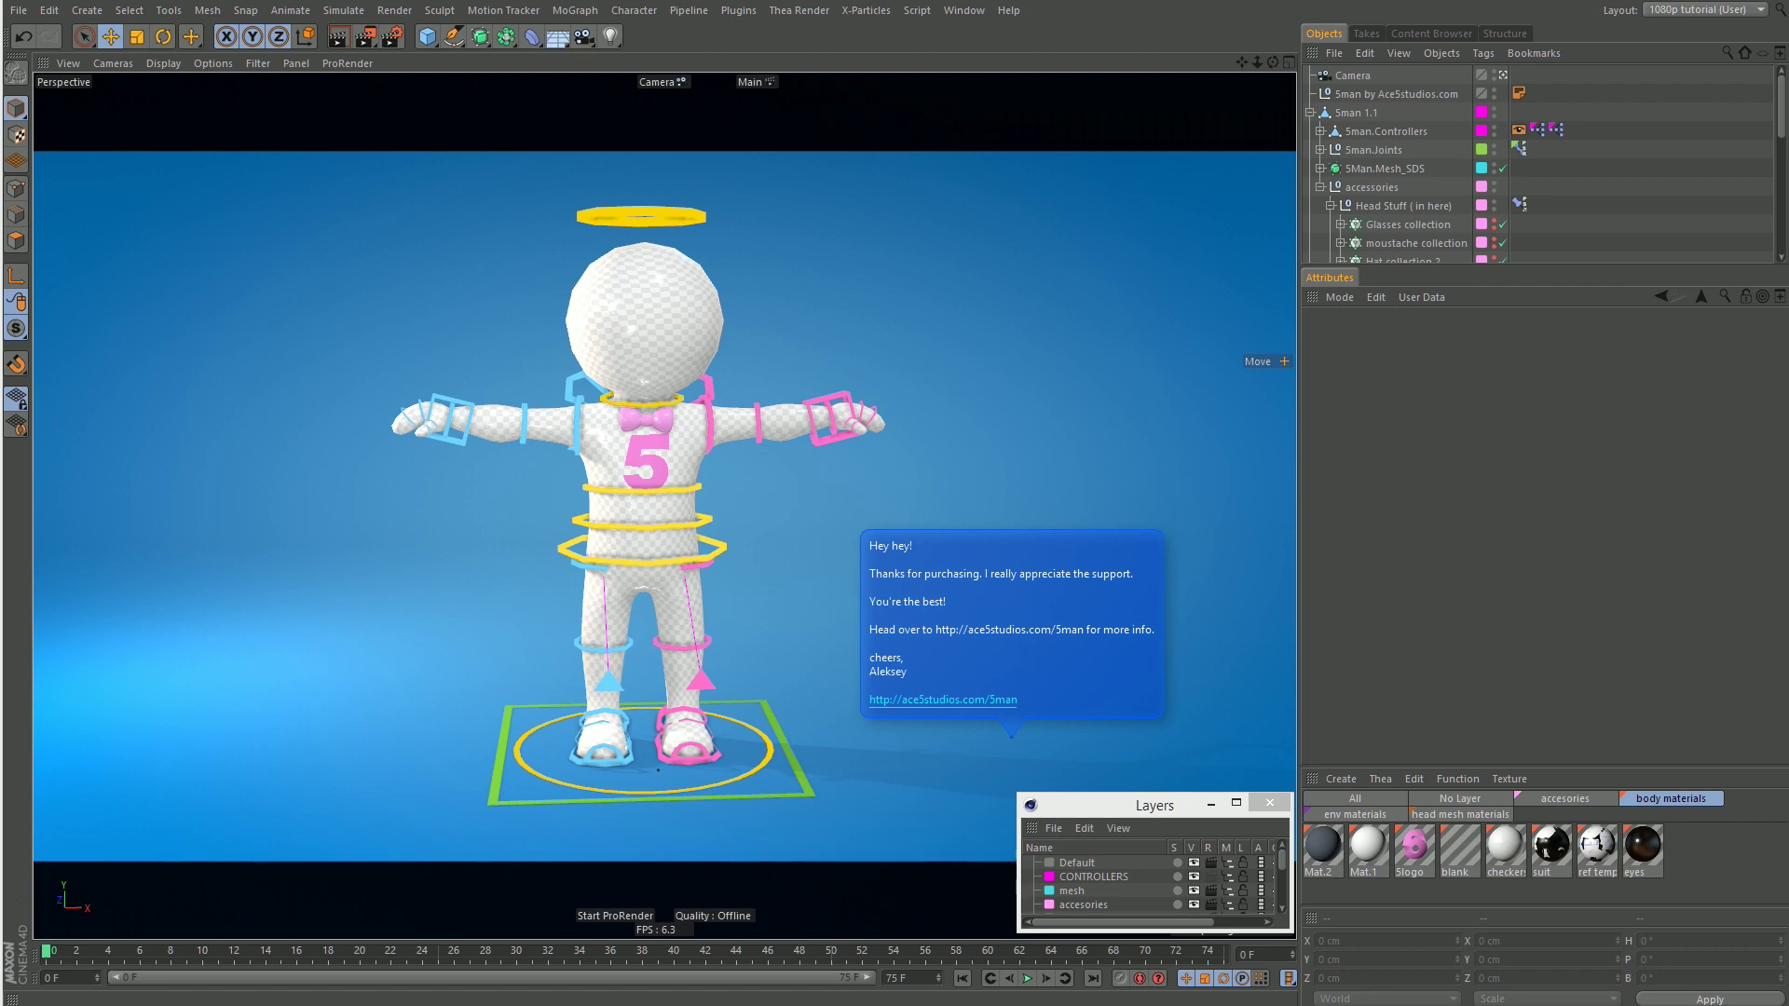
Step: Drag the right hand controller down near the hip so the right arm bends, then switch to Rotate
click(457, 443)
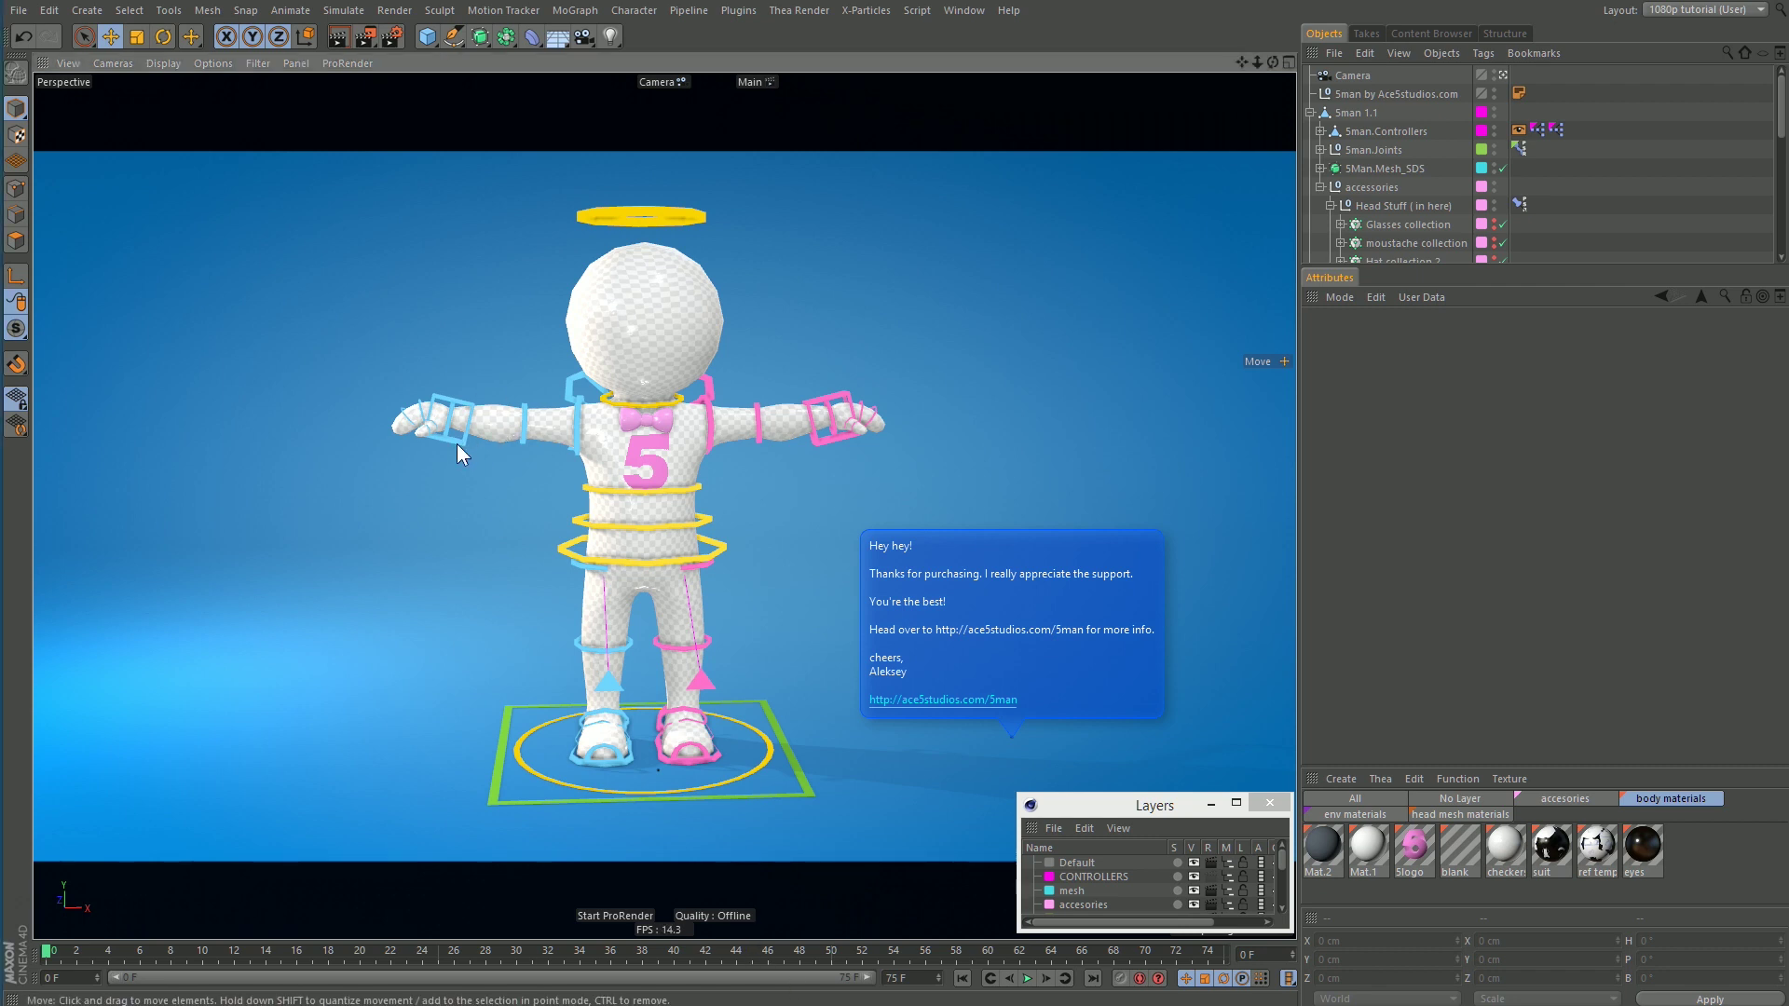
mouse_move(507, 527)
mouse_down()
mouse_move(535, 594)
mouse_move(652, 522)
mouse_up()
key(r)
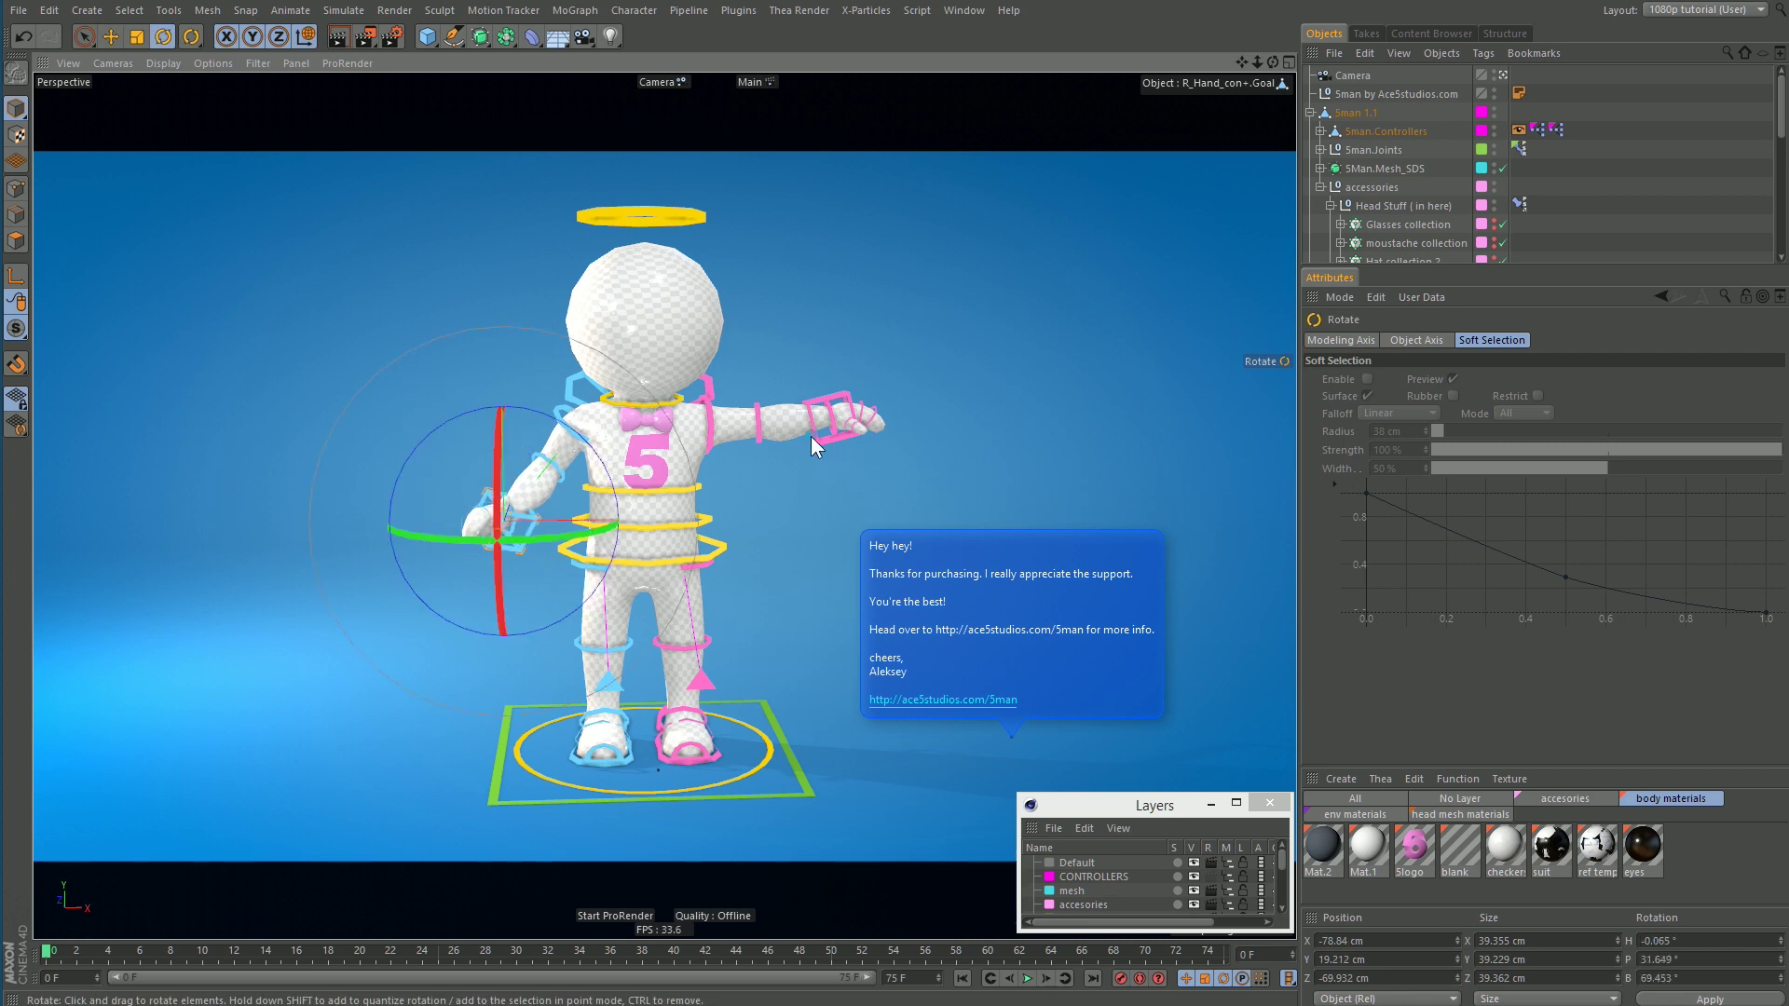
Step: Lower the left arm with its hand controller, then pick the hips controller for moving
click(810, 445)
key(e)
mouse_move(746, 572)
mouse_down()
mouse_move(825, 557)
mouse_move(608, 557)
mouse_move(685, 226)
mouse_move(731, 680)
mouse_up()
key(r)
click(568, 550)
key(e)
Step: Rotate the head, lift the left leg into a bent pose and tilt the right toes upward
click(685, 226)
key(r)
click(713, 745)
mouse_move(690, 790)
mouse_down()
mouse_move(754, 725)
mouse_move(859, 709)
mouse_up()
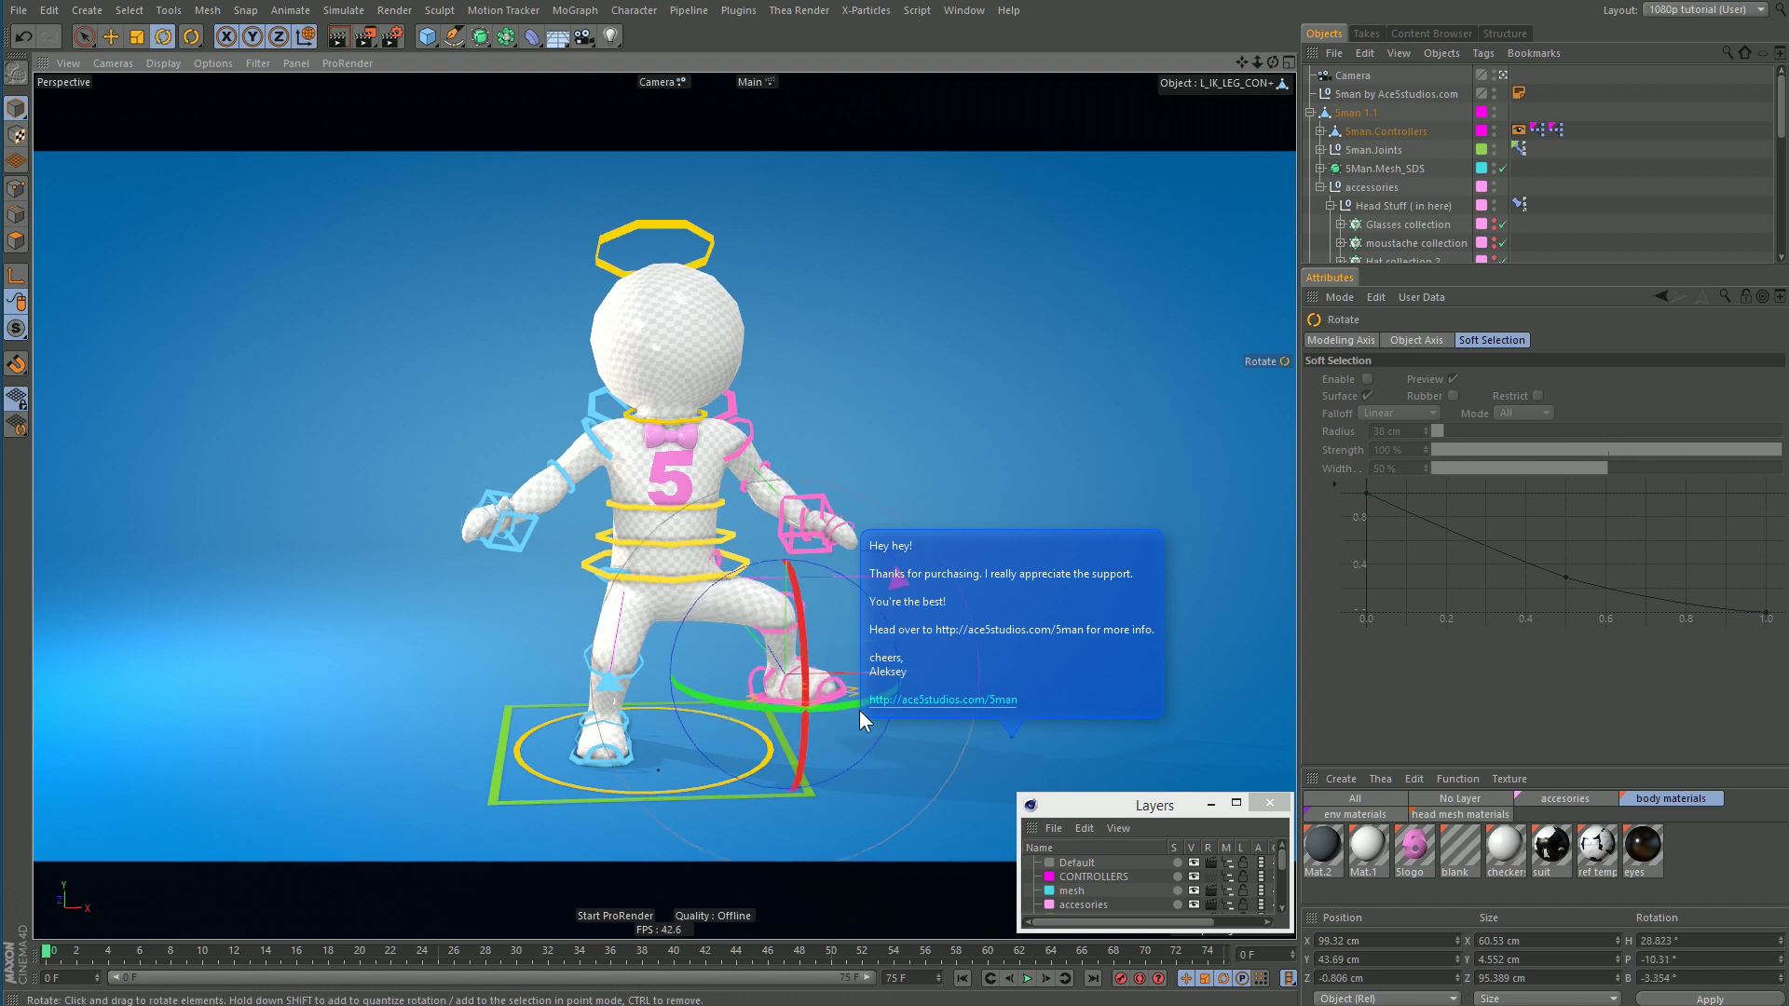
click(625, 758)
scroll(661, 749, up, 8)
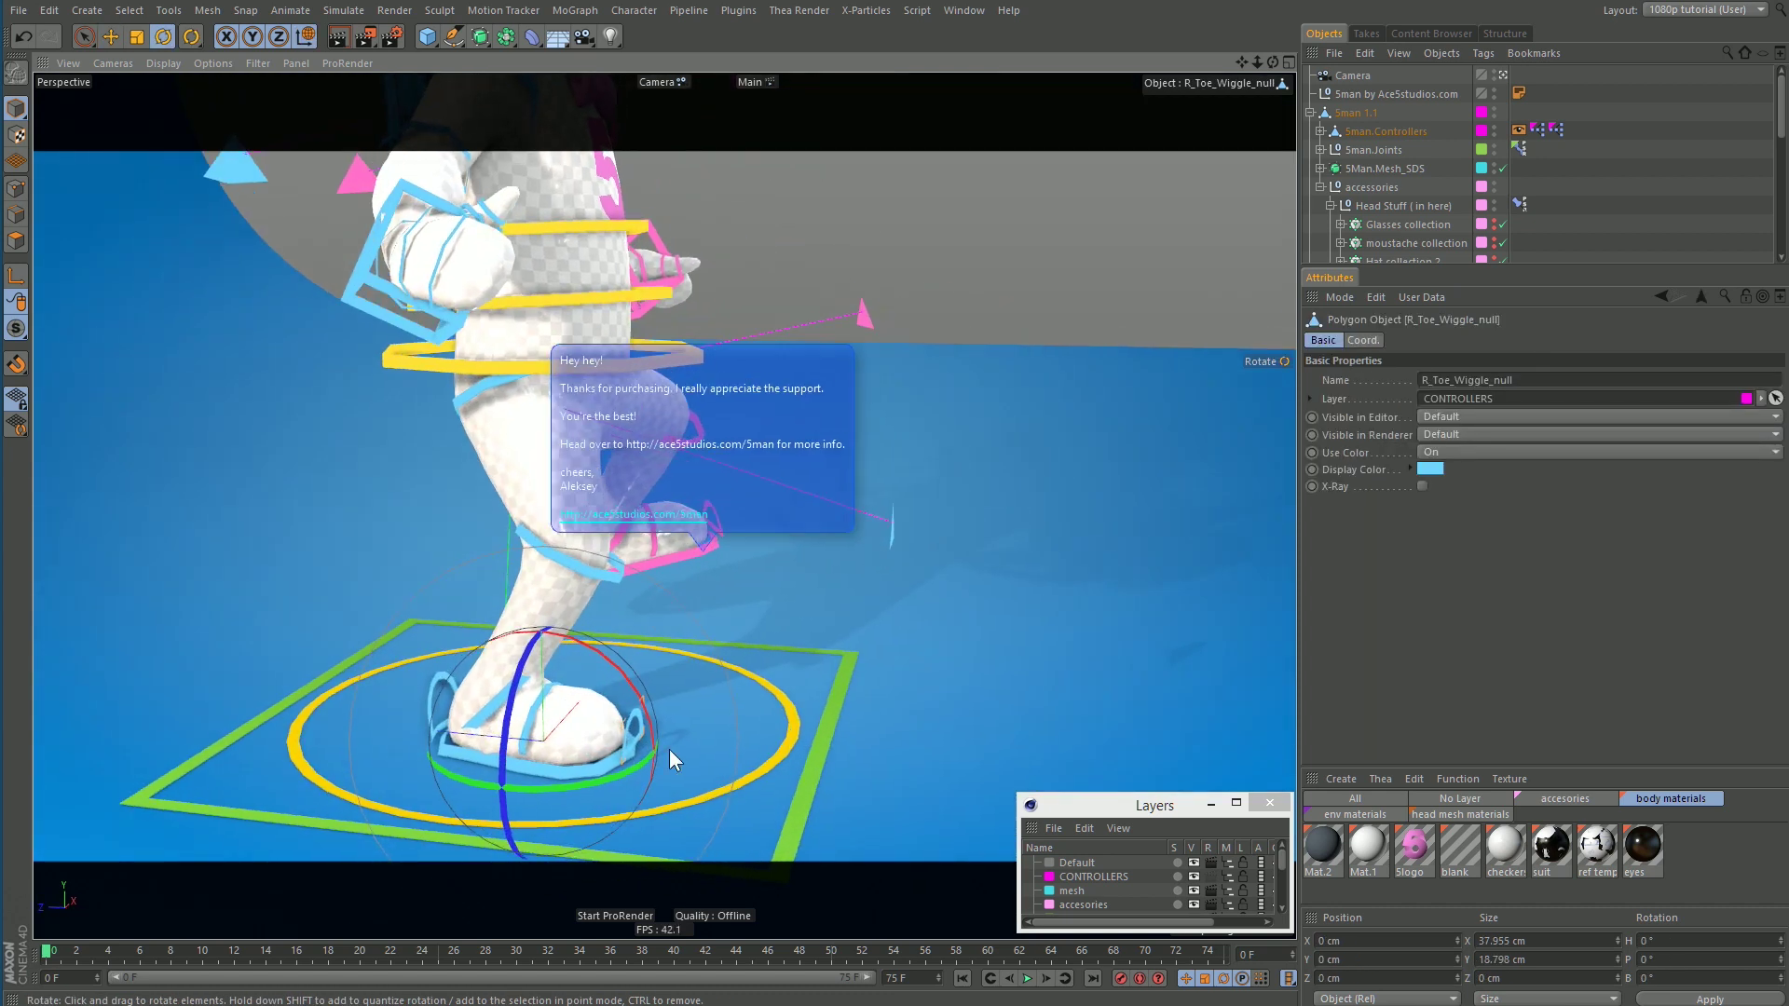
drag(668, 749, 661, 724)
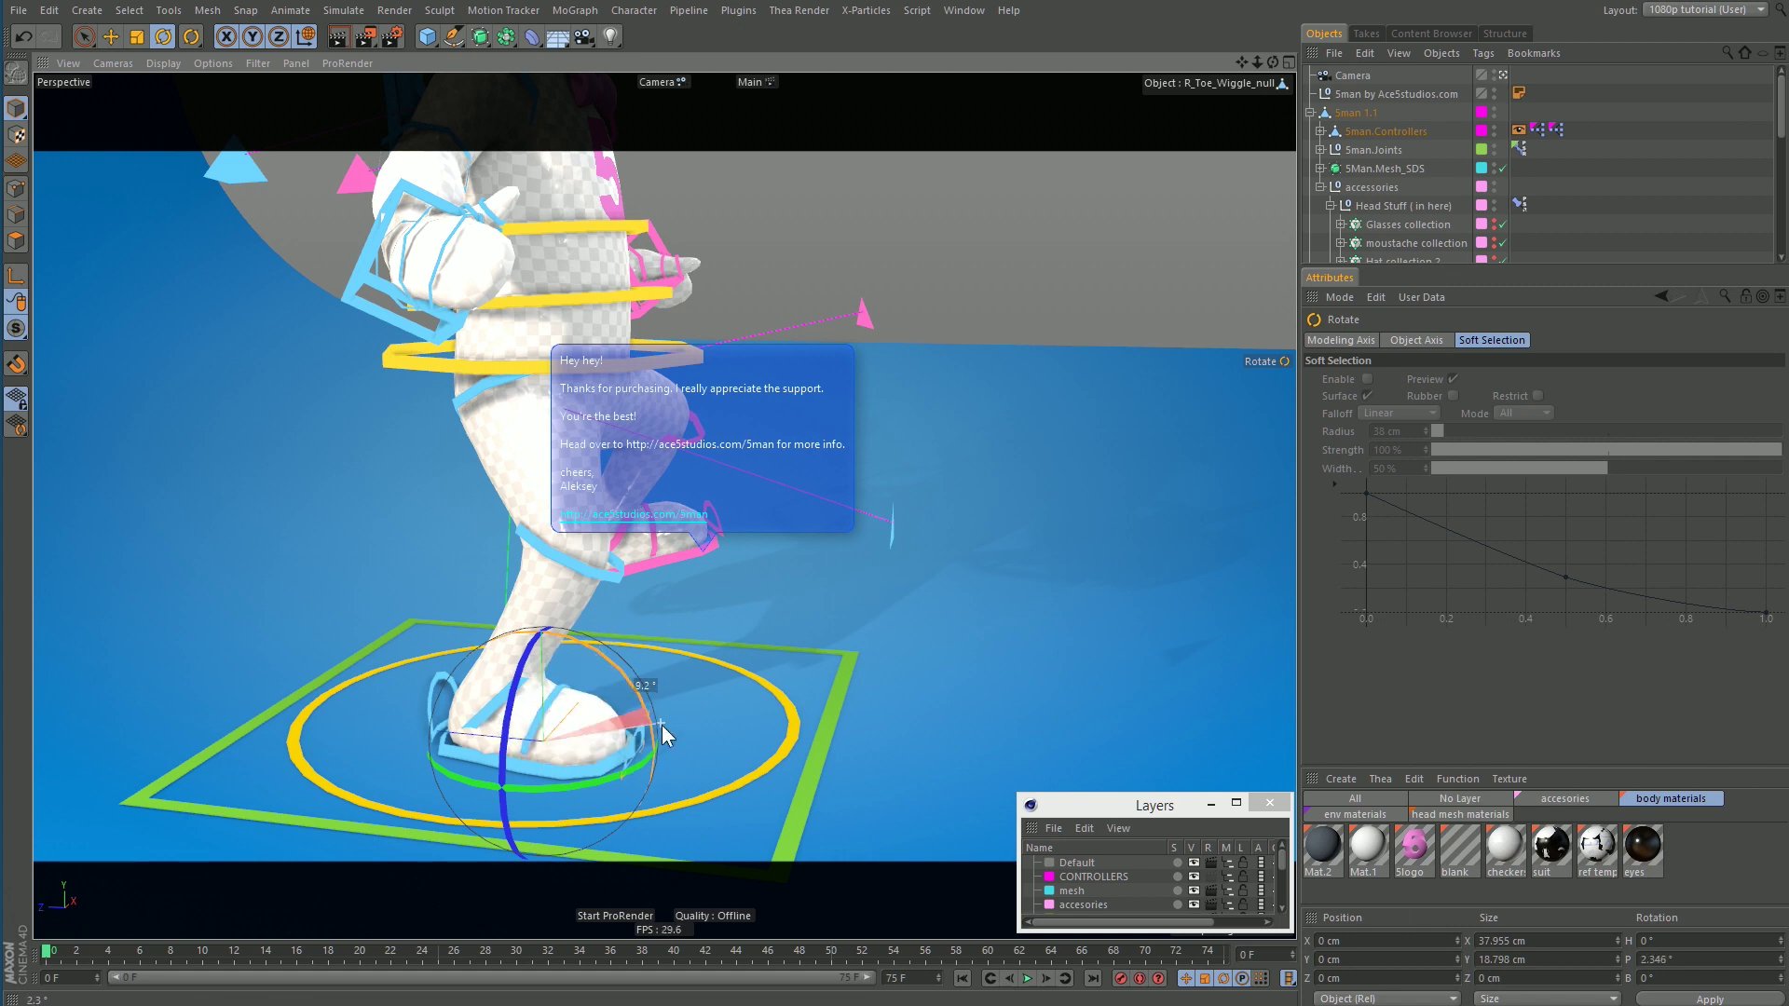
Step: Roll the right foot about 29 degrees, then reset all controllers to the T-pose
click(432, 676)
mouse_move(589, 655)
mouse_down()
mouse_move(509, 268)
mouse_move(488, 326)
mouse_up()
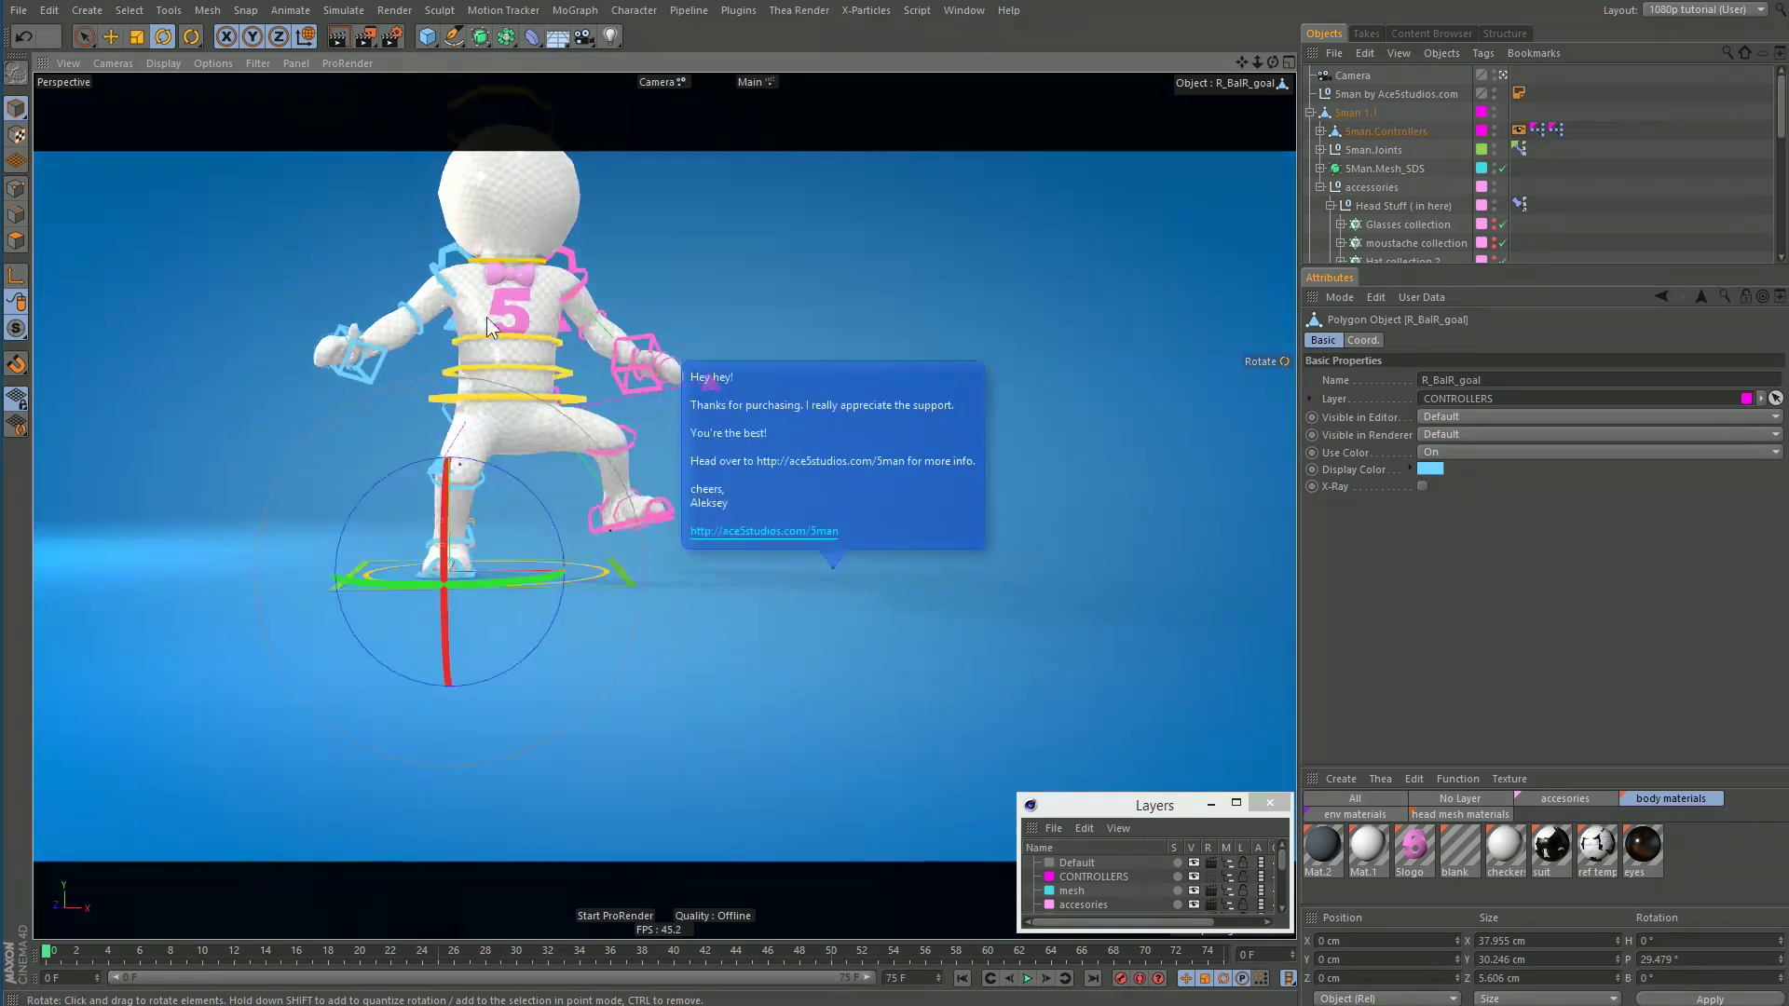
middle_click(1384, 129)
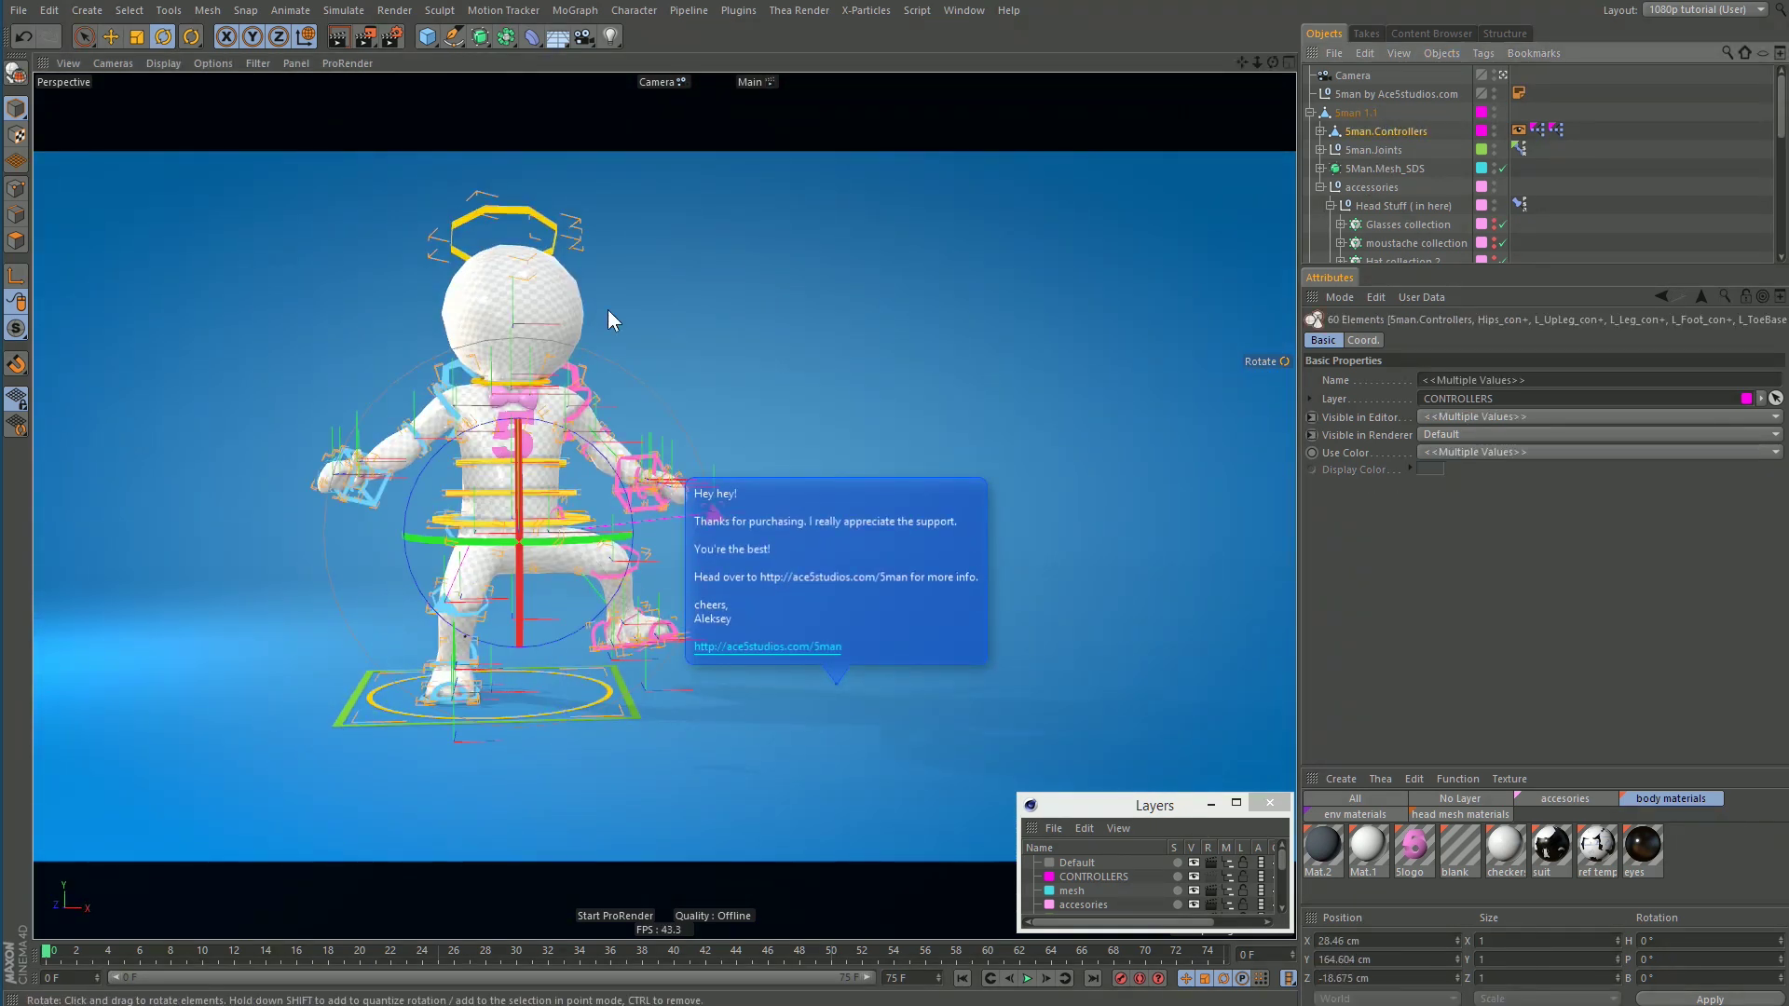
key(ctrl+z)
Step: Deselect the controllers, then orbit and zoom the viewport in on the character's left hand
click(745, 275)
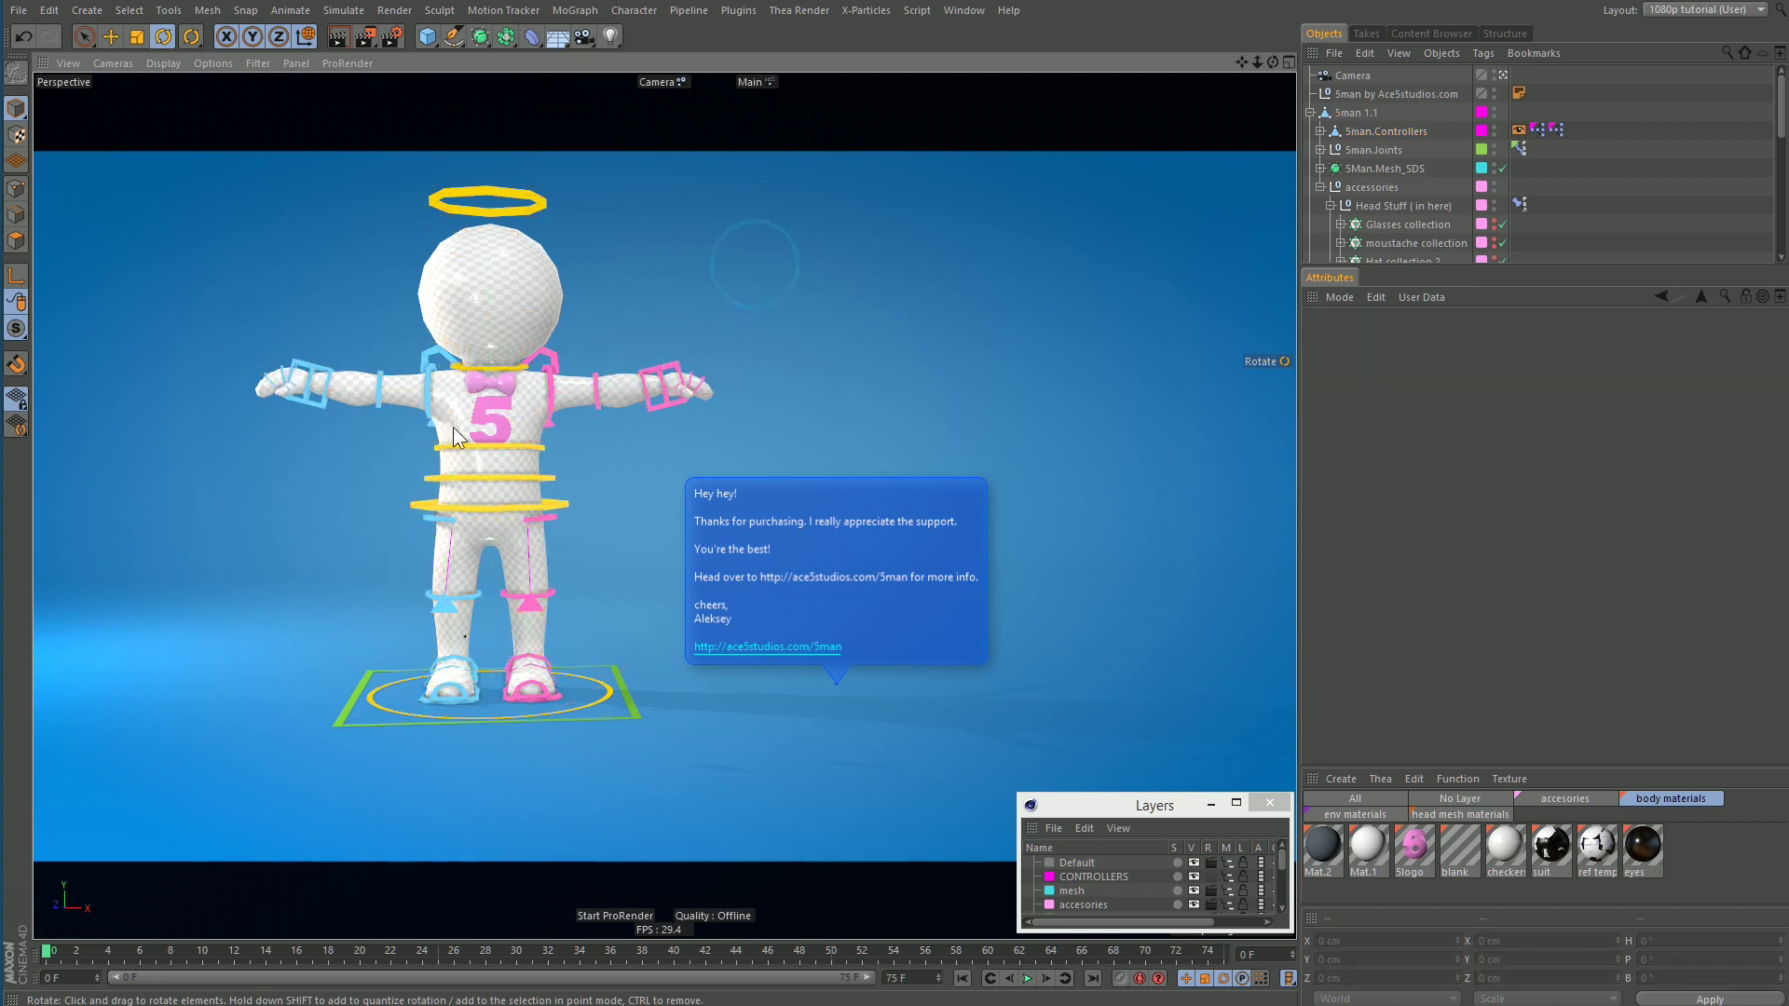
alt+drag(454, 436, 583, 443)
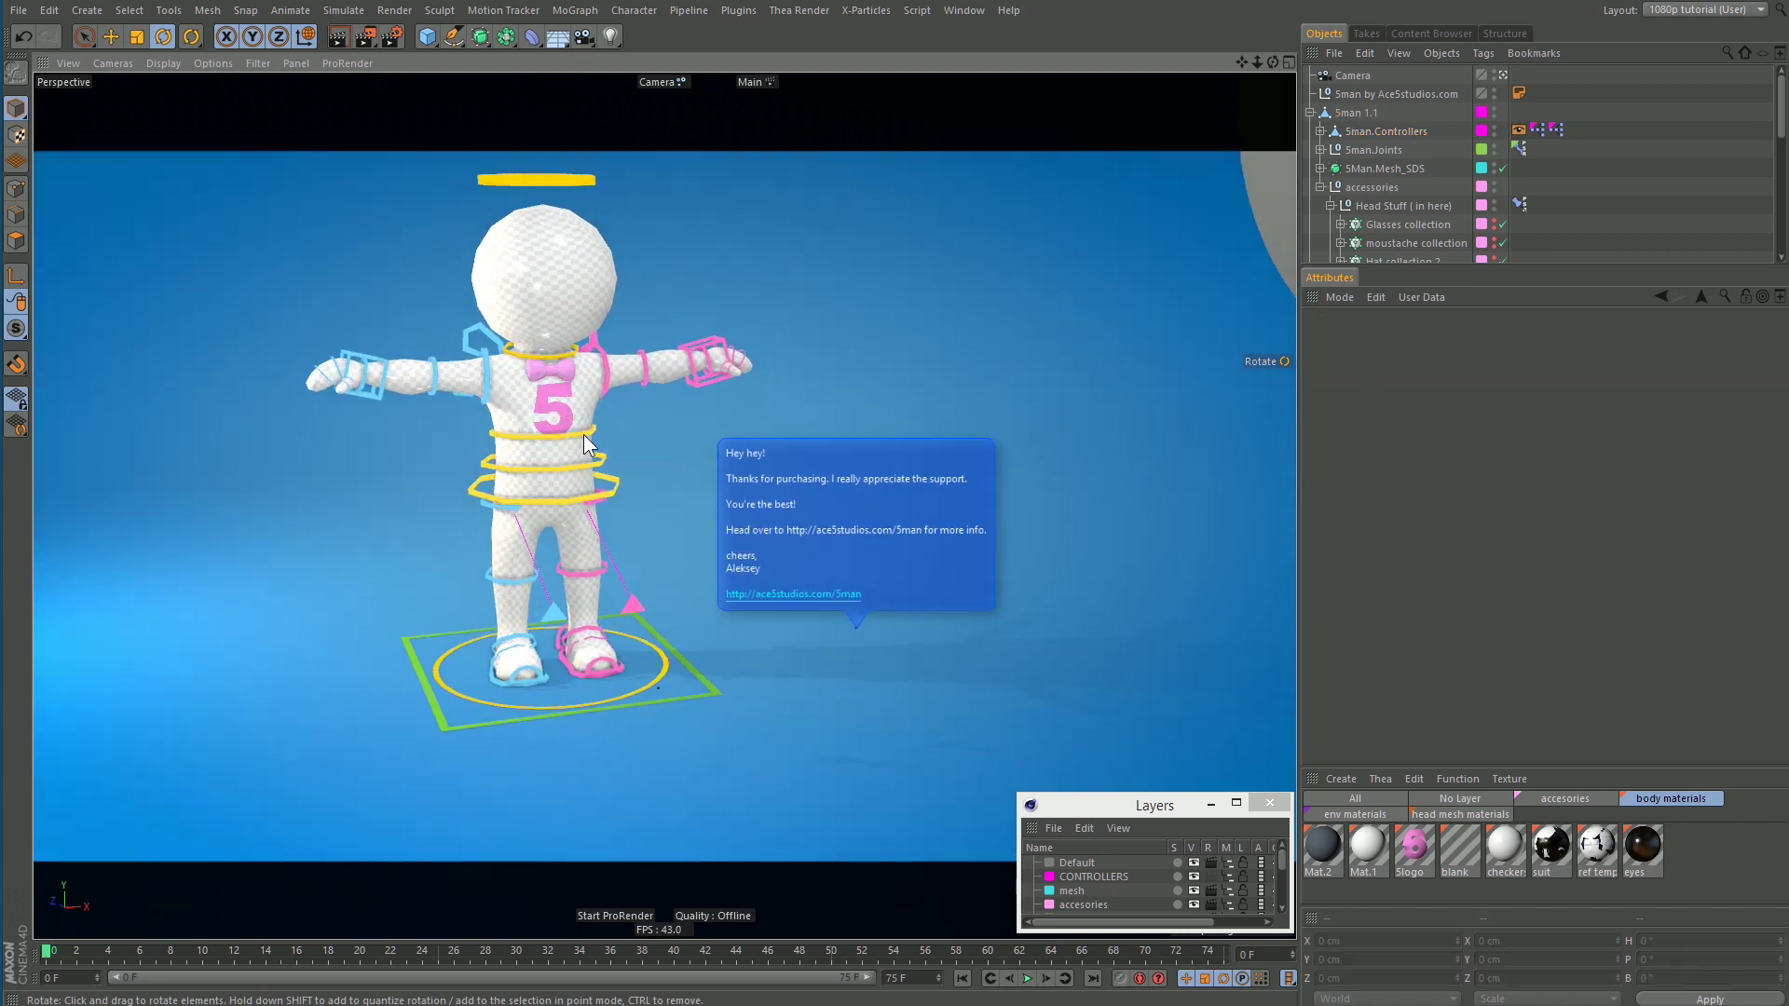
alt+drag(649, 363, 371, 393)
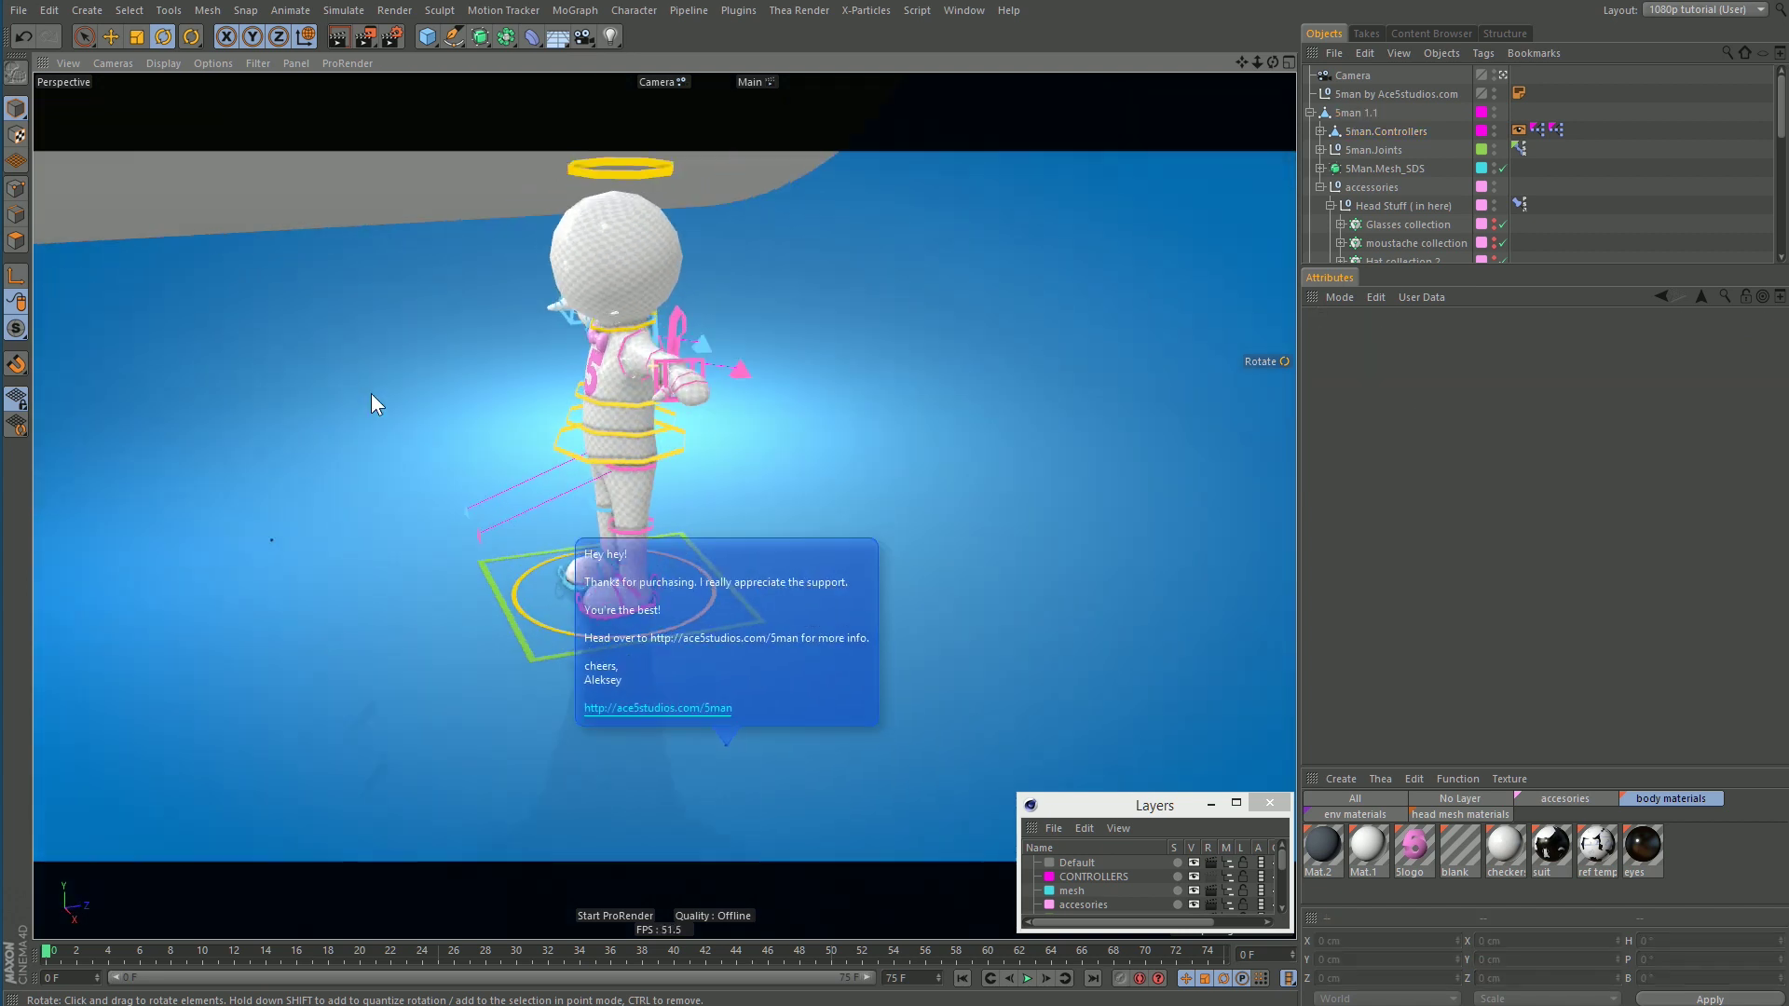
scroll(675, 387, up, 5)
scroll(641, 362, up, 3)
alt+drag(641, 361, 768, 397)
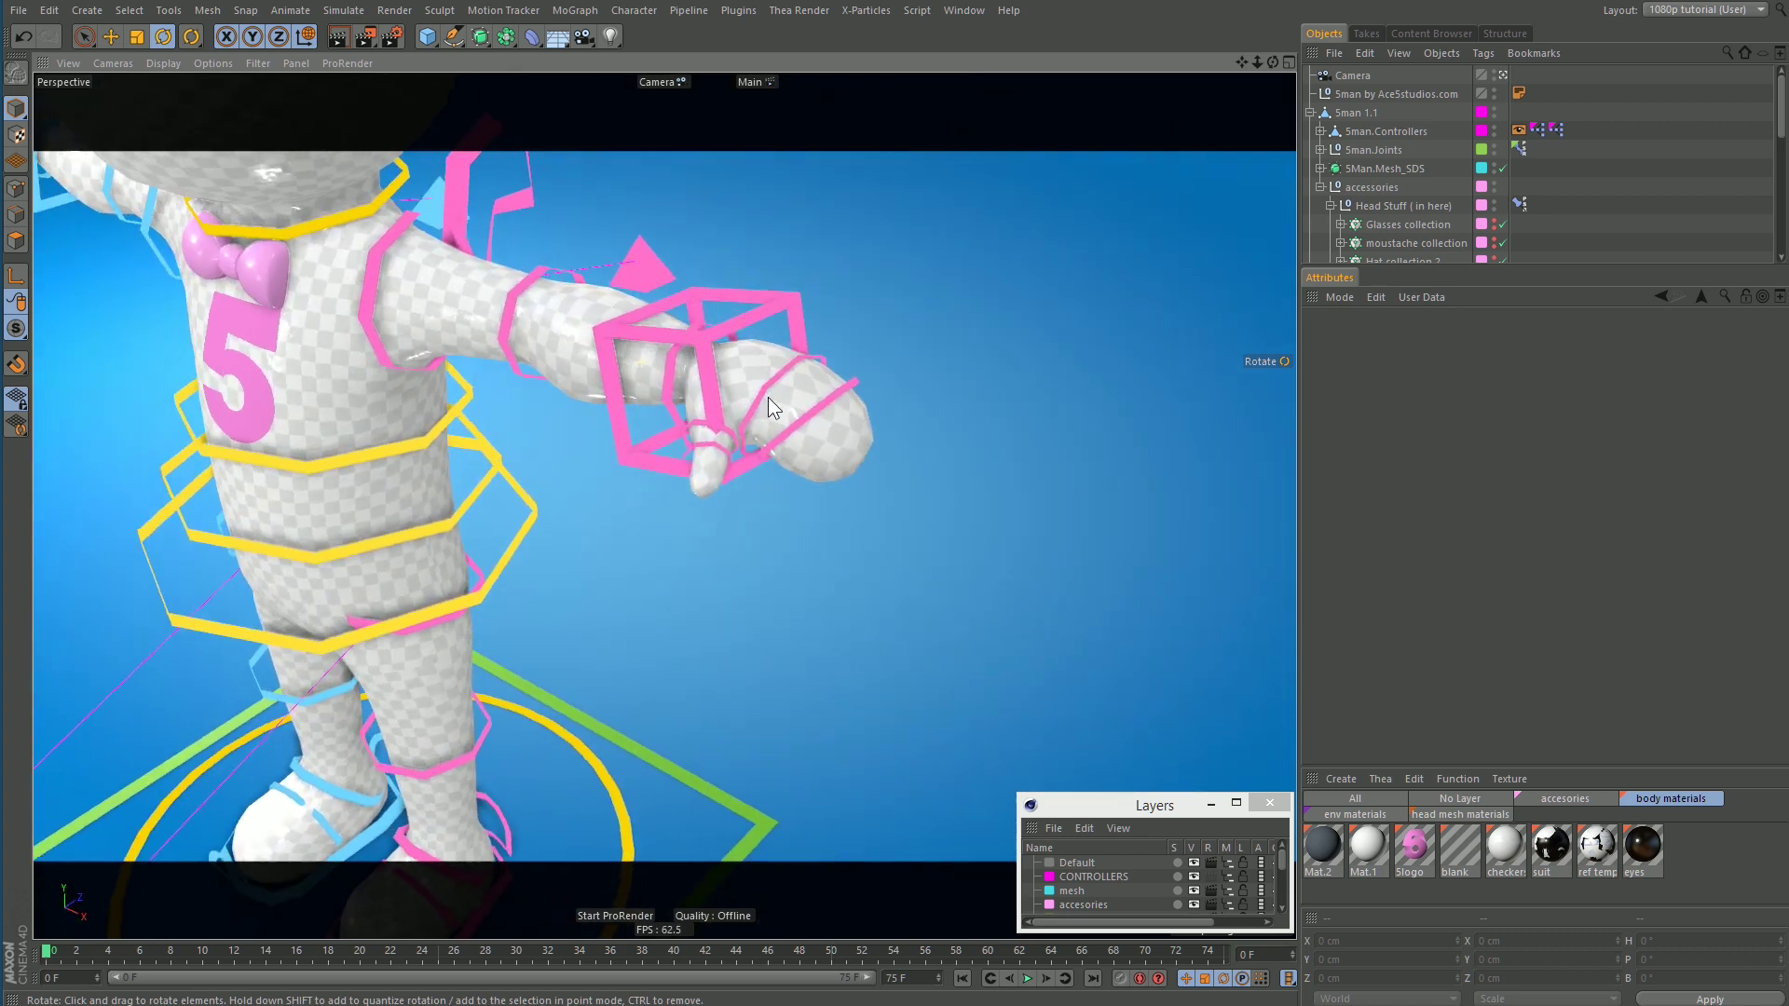
scroll(713, 404, up, 2)
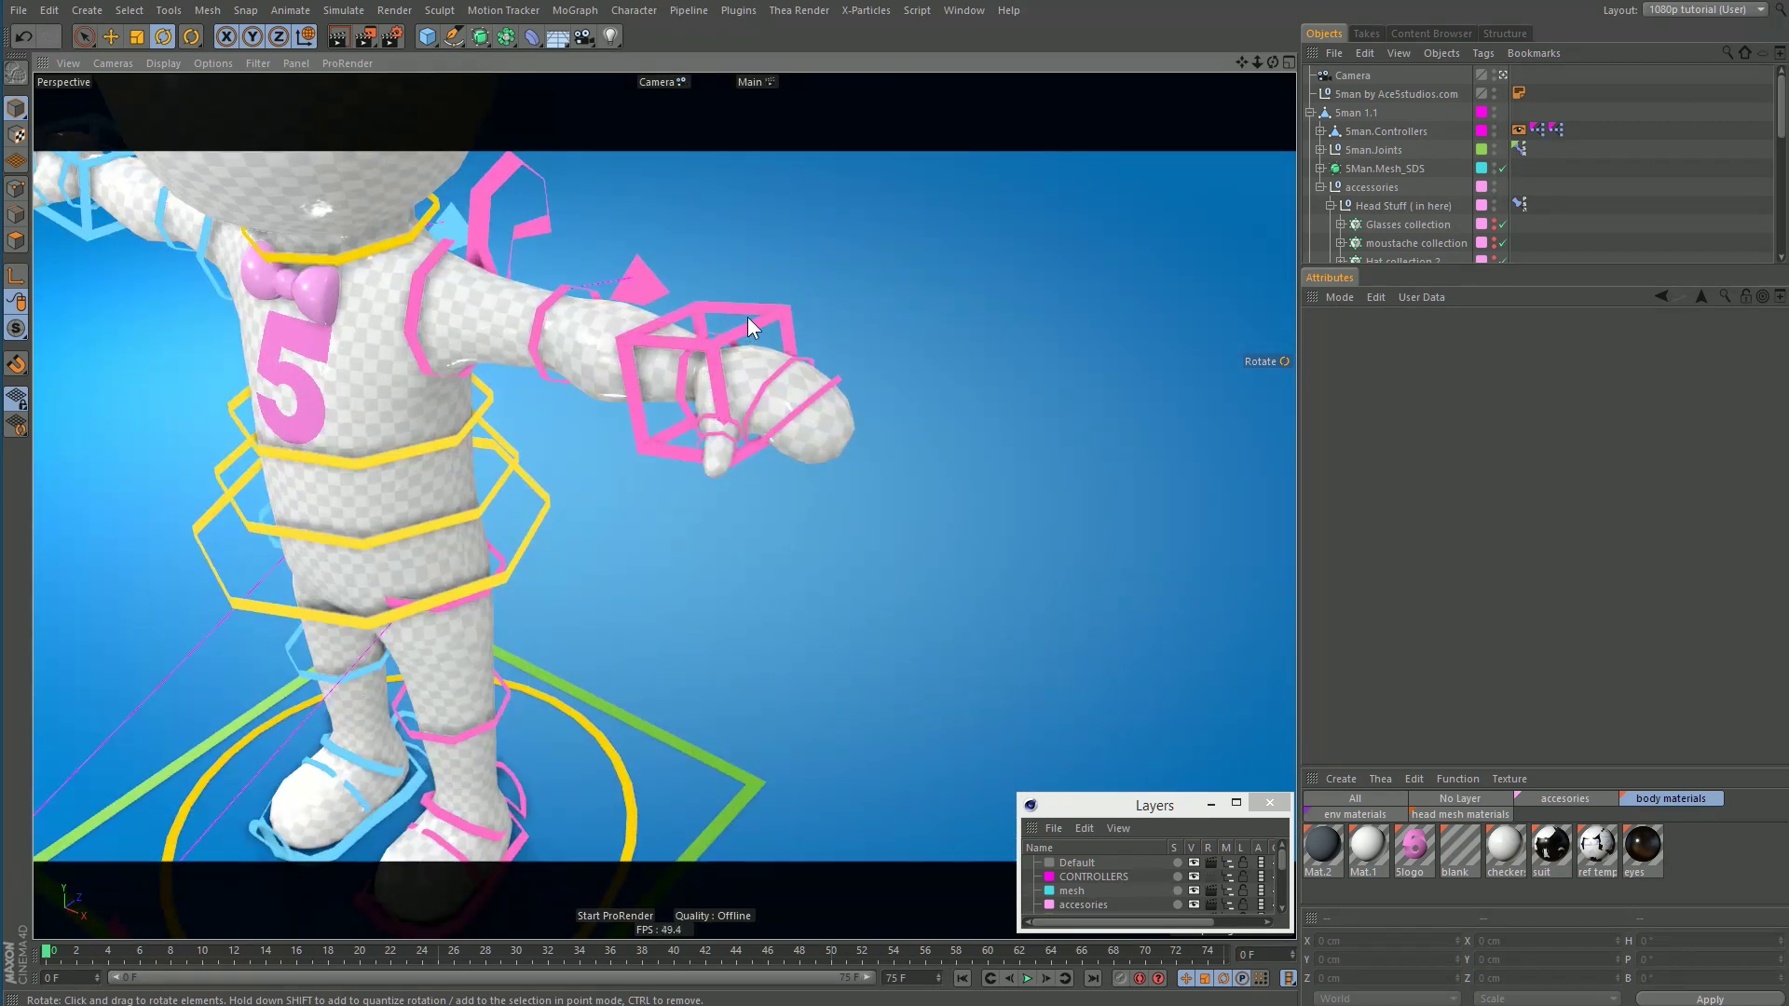
Step: Switch the left hand from the mitten to the four-finger hand
click(773, 318)
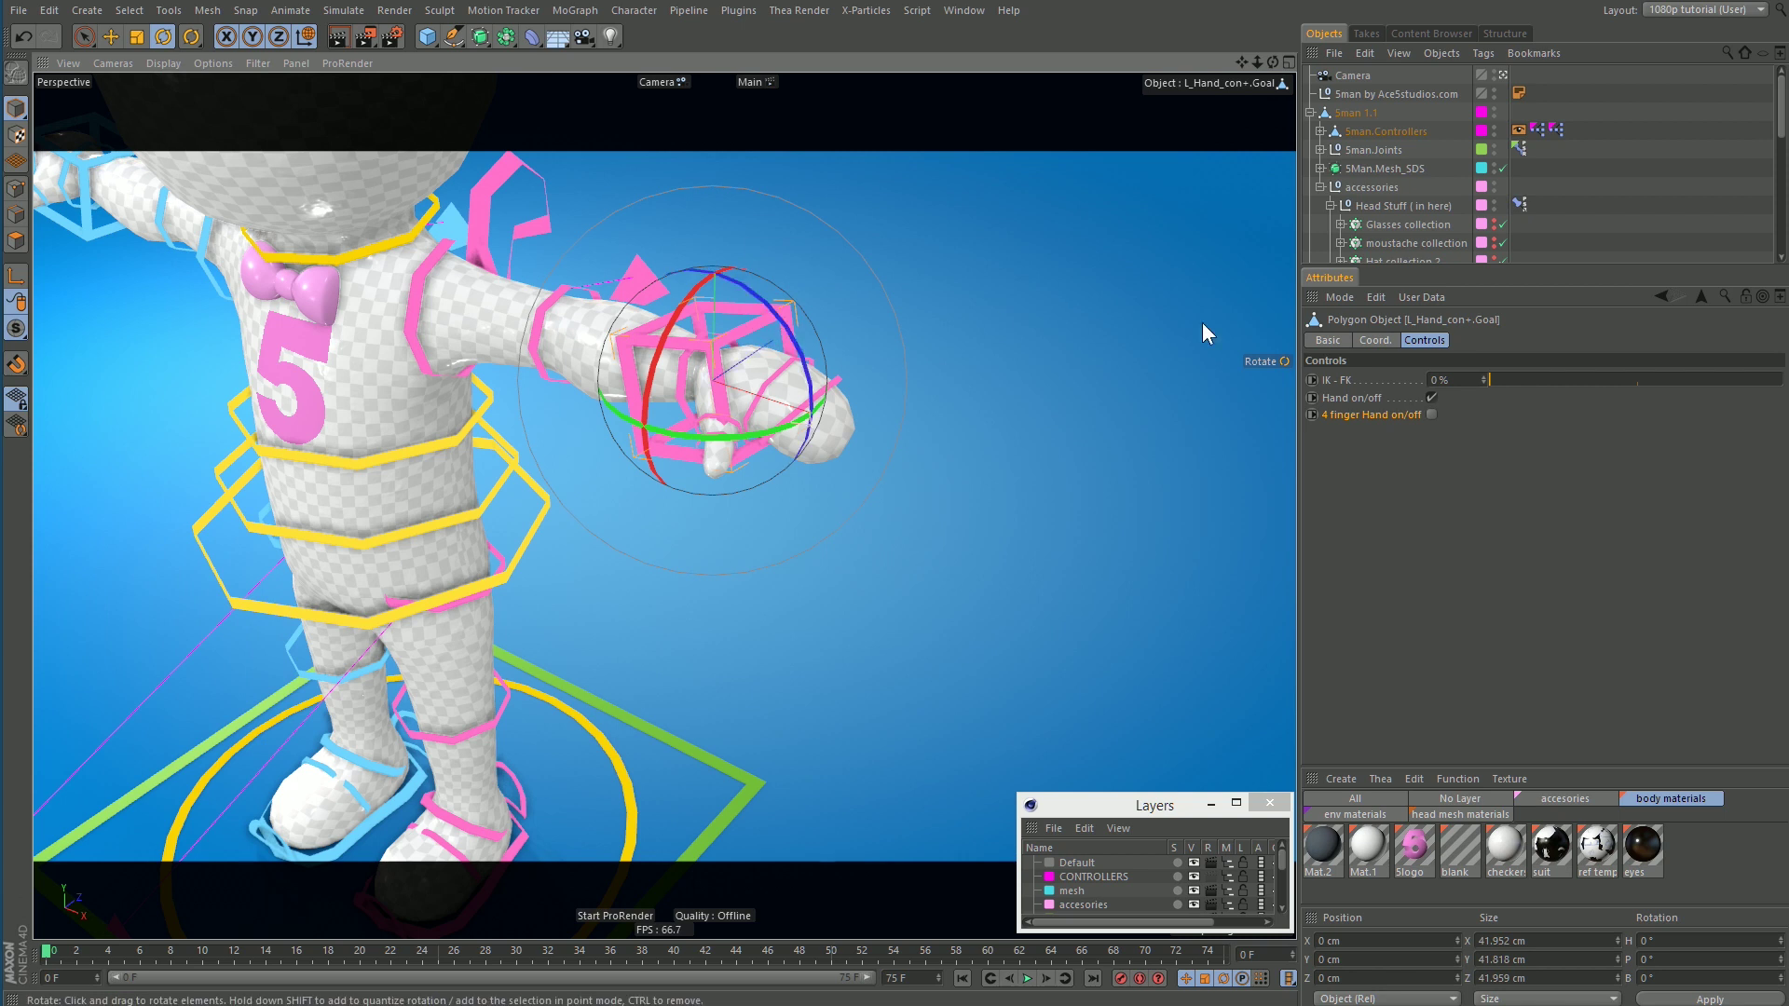
click(1431, 397)
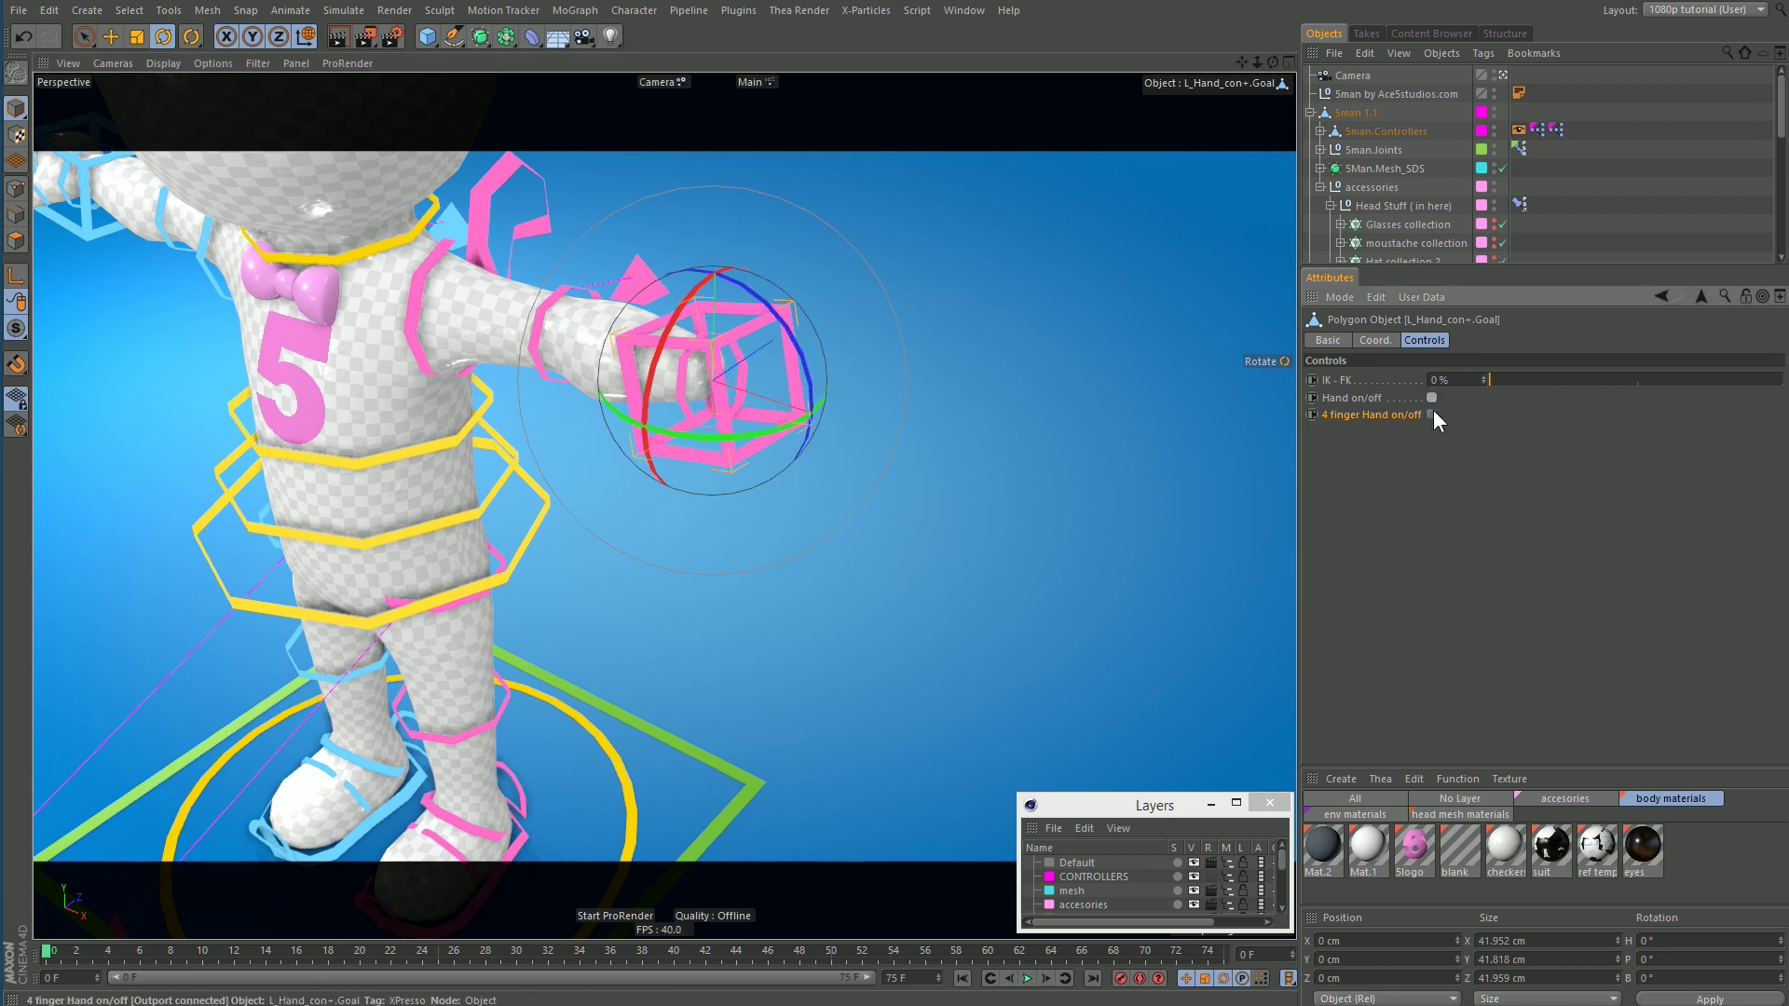
alt+drag(589, 359, 650, 328)
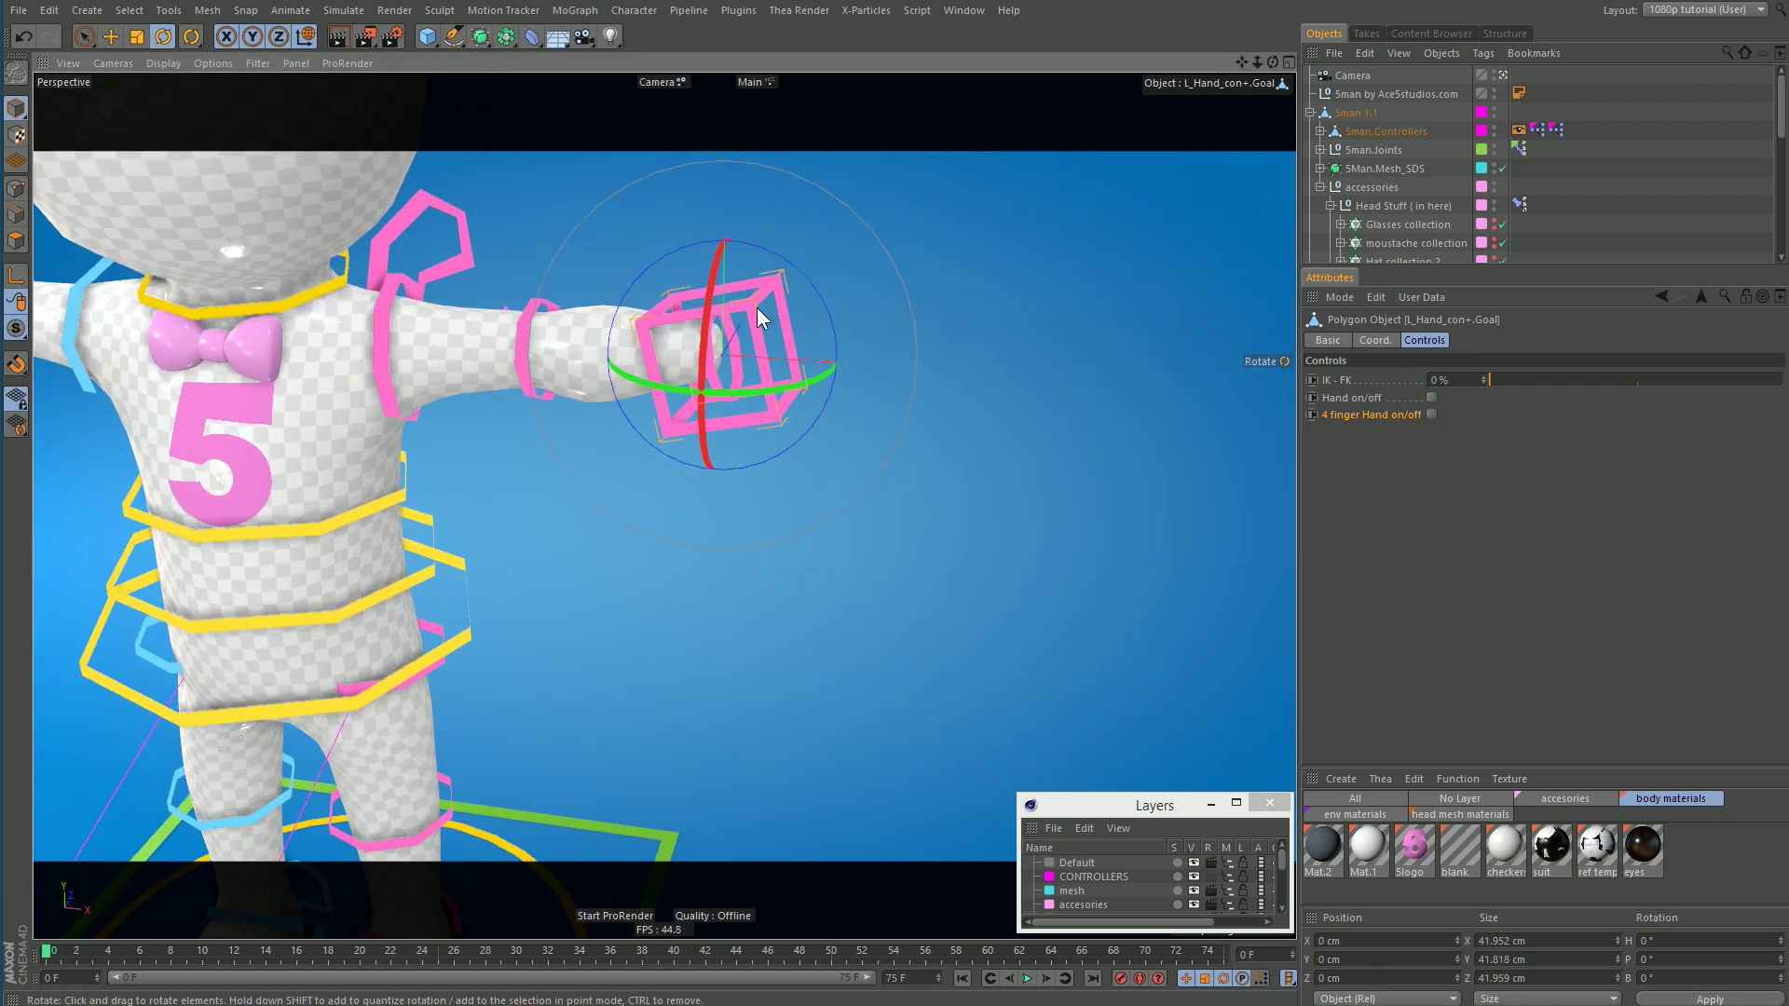
click(1432, 415)
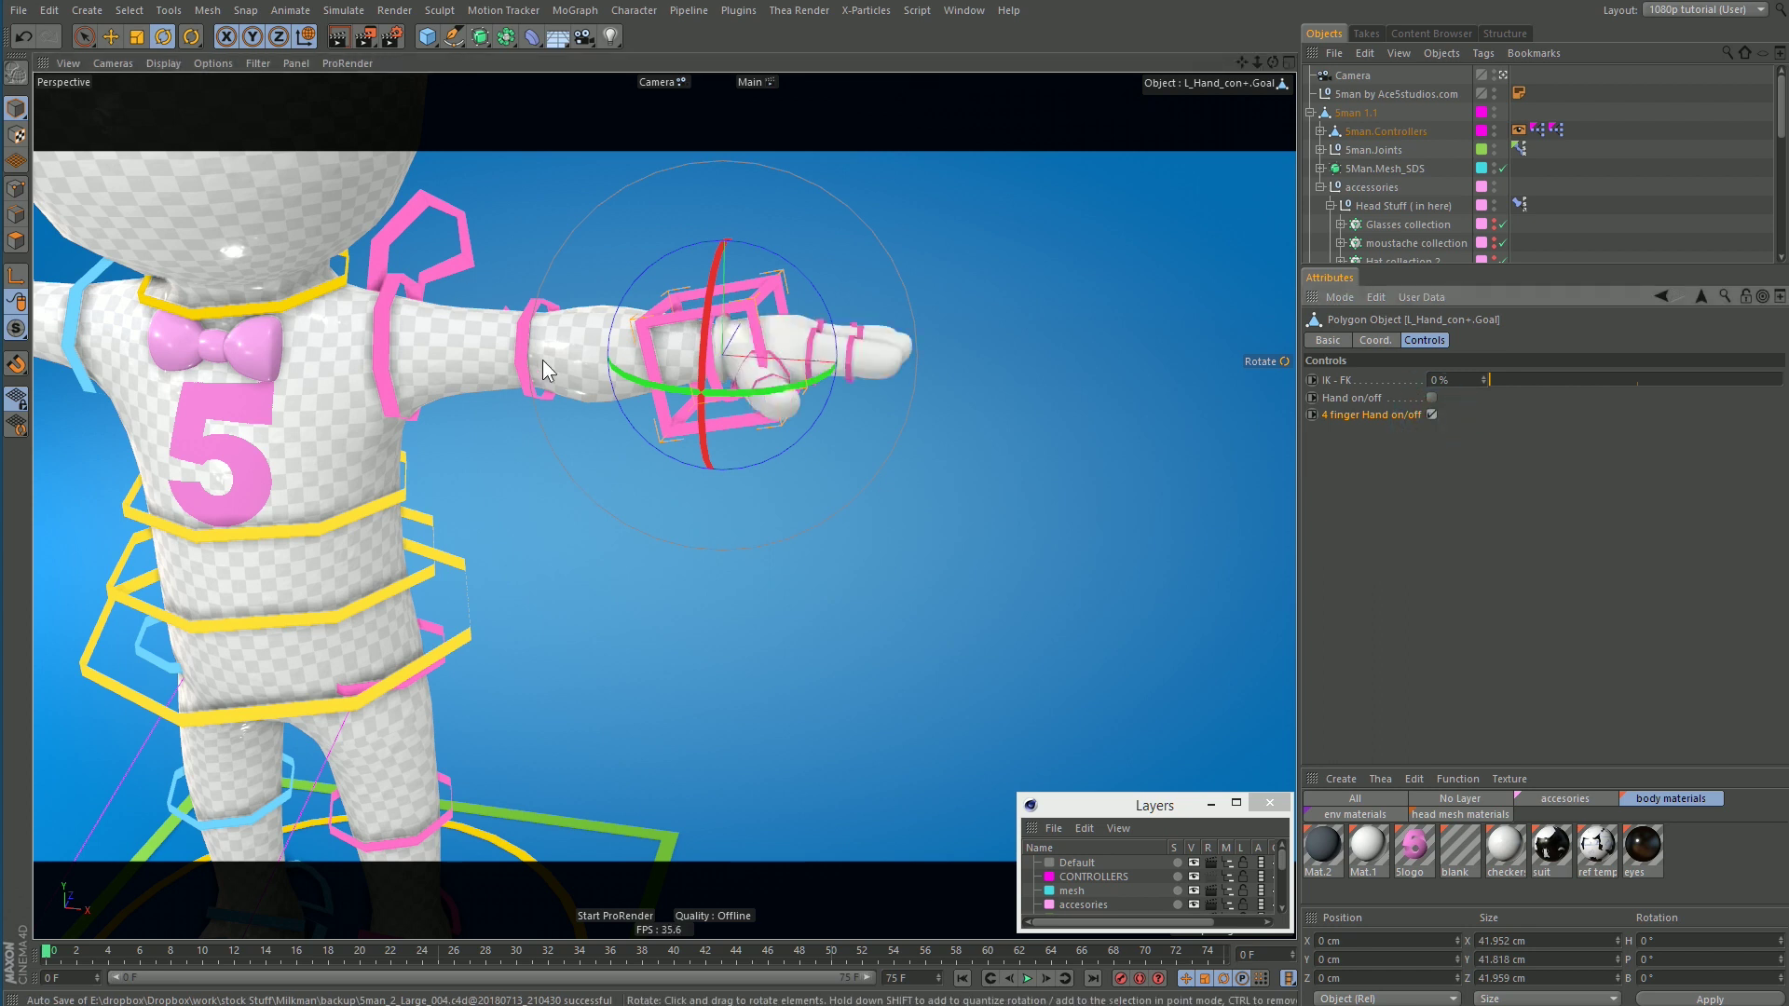
mouse_move(425, 453)
alt+mouse_down()
mouse_move(354, 380)
mouse_move(477, 469)
alt+mouse_up()
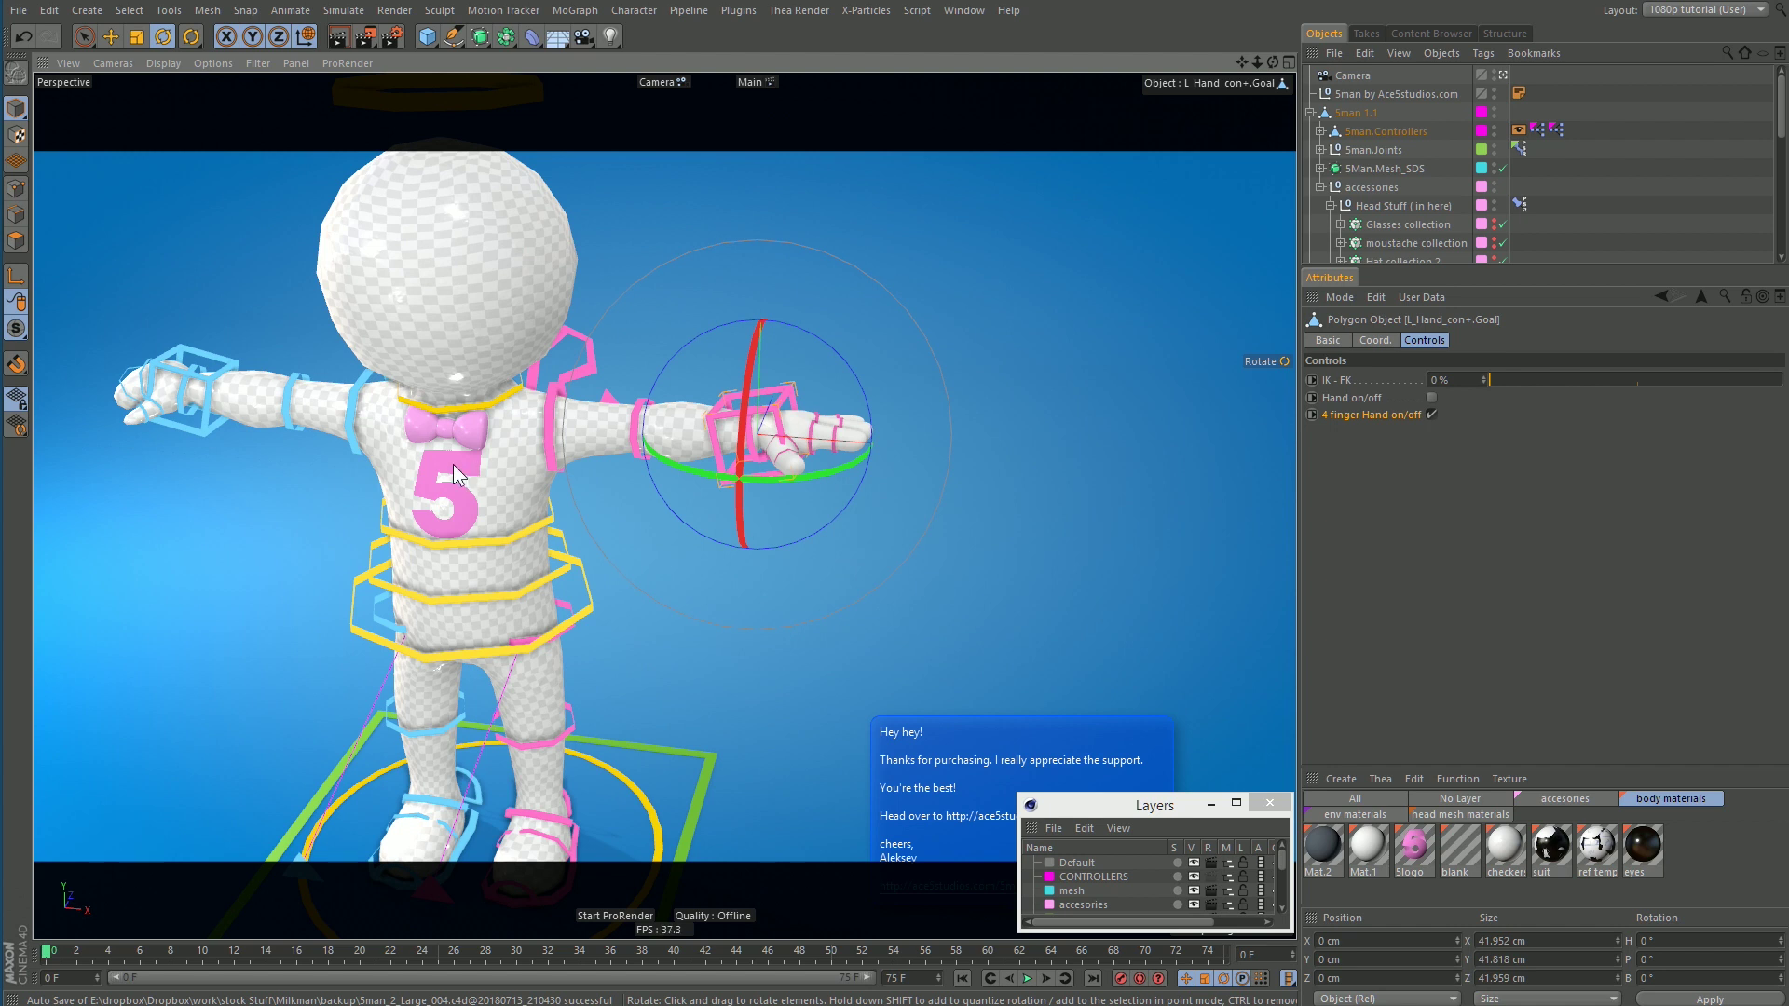
alt+drag(454, 380, 589, 540)
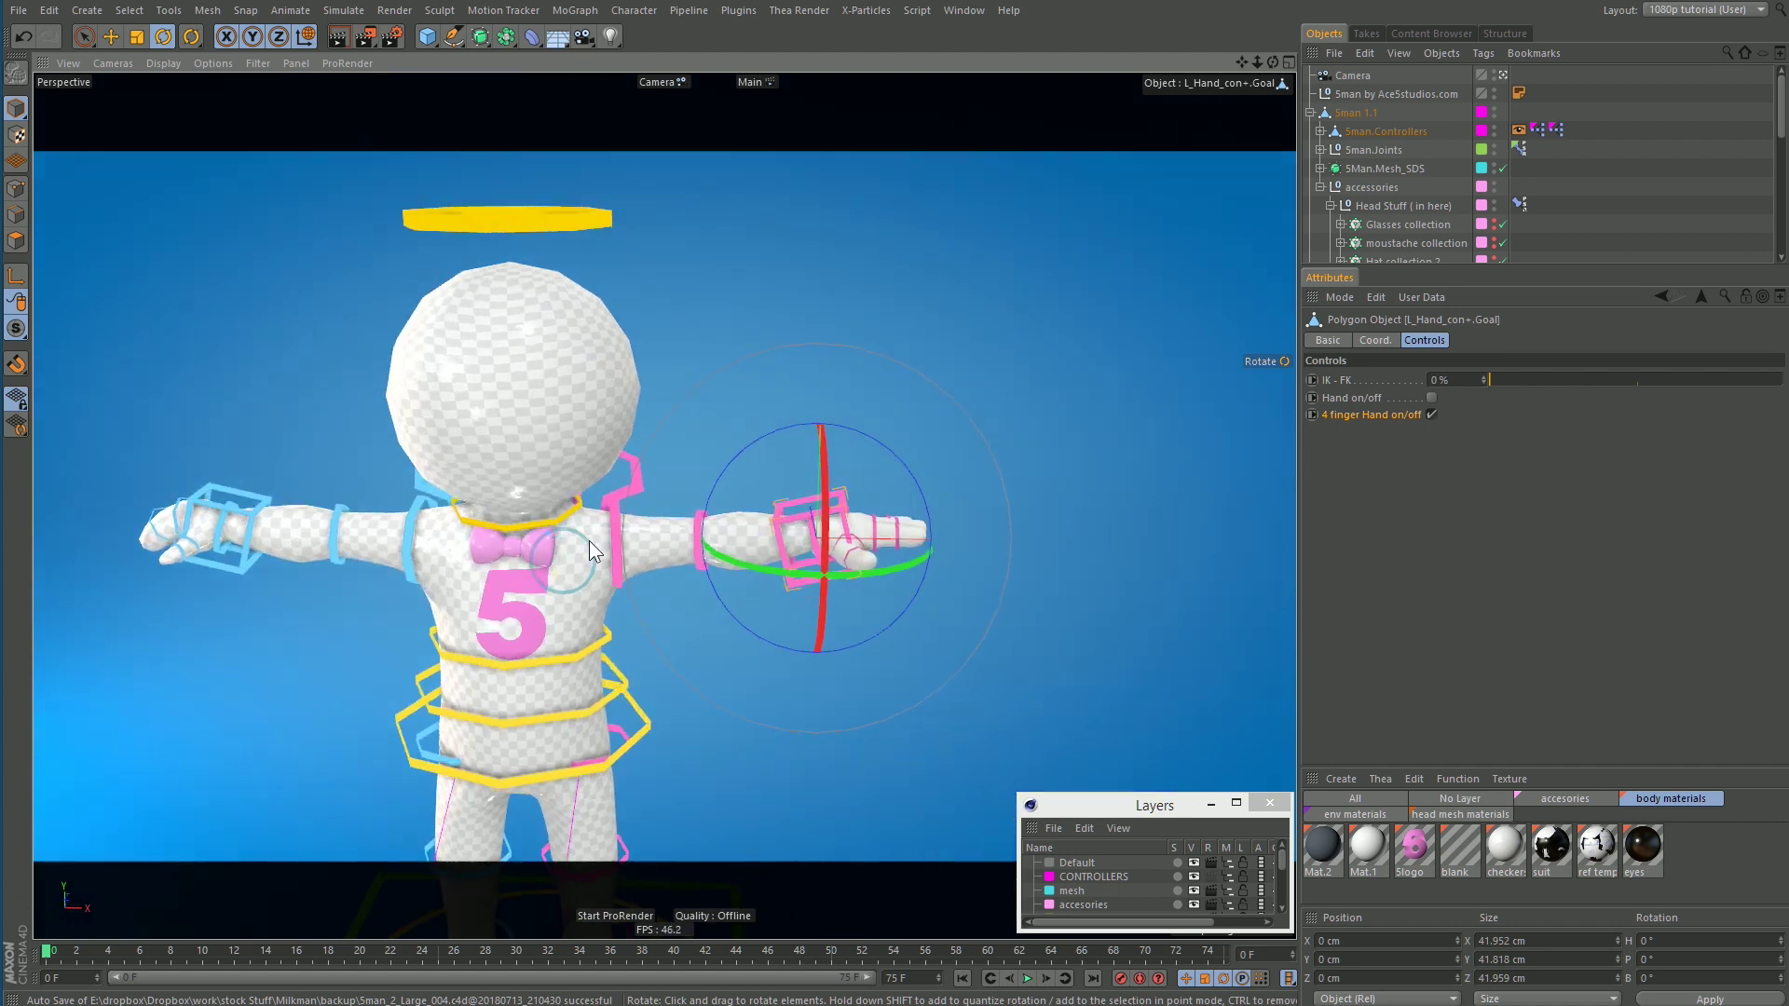
Step: Switch the right hand to the four-finger hand as well
click(233, 568)
click(1431, 414)
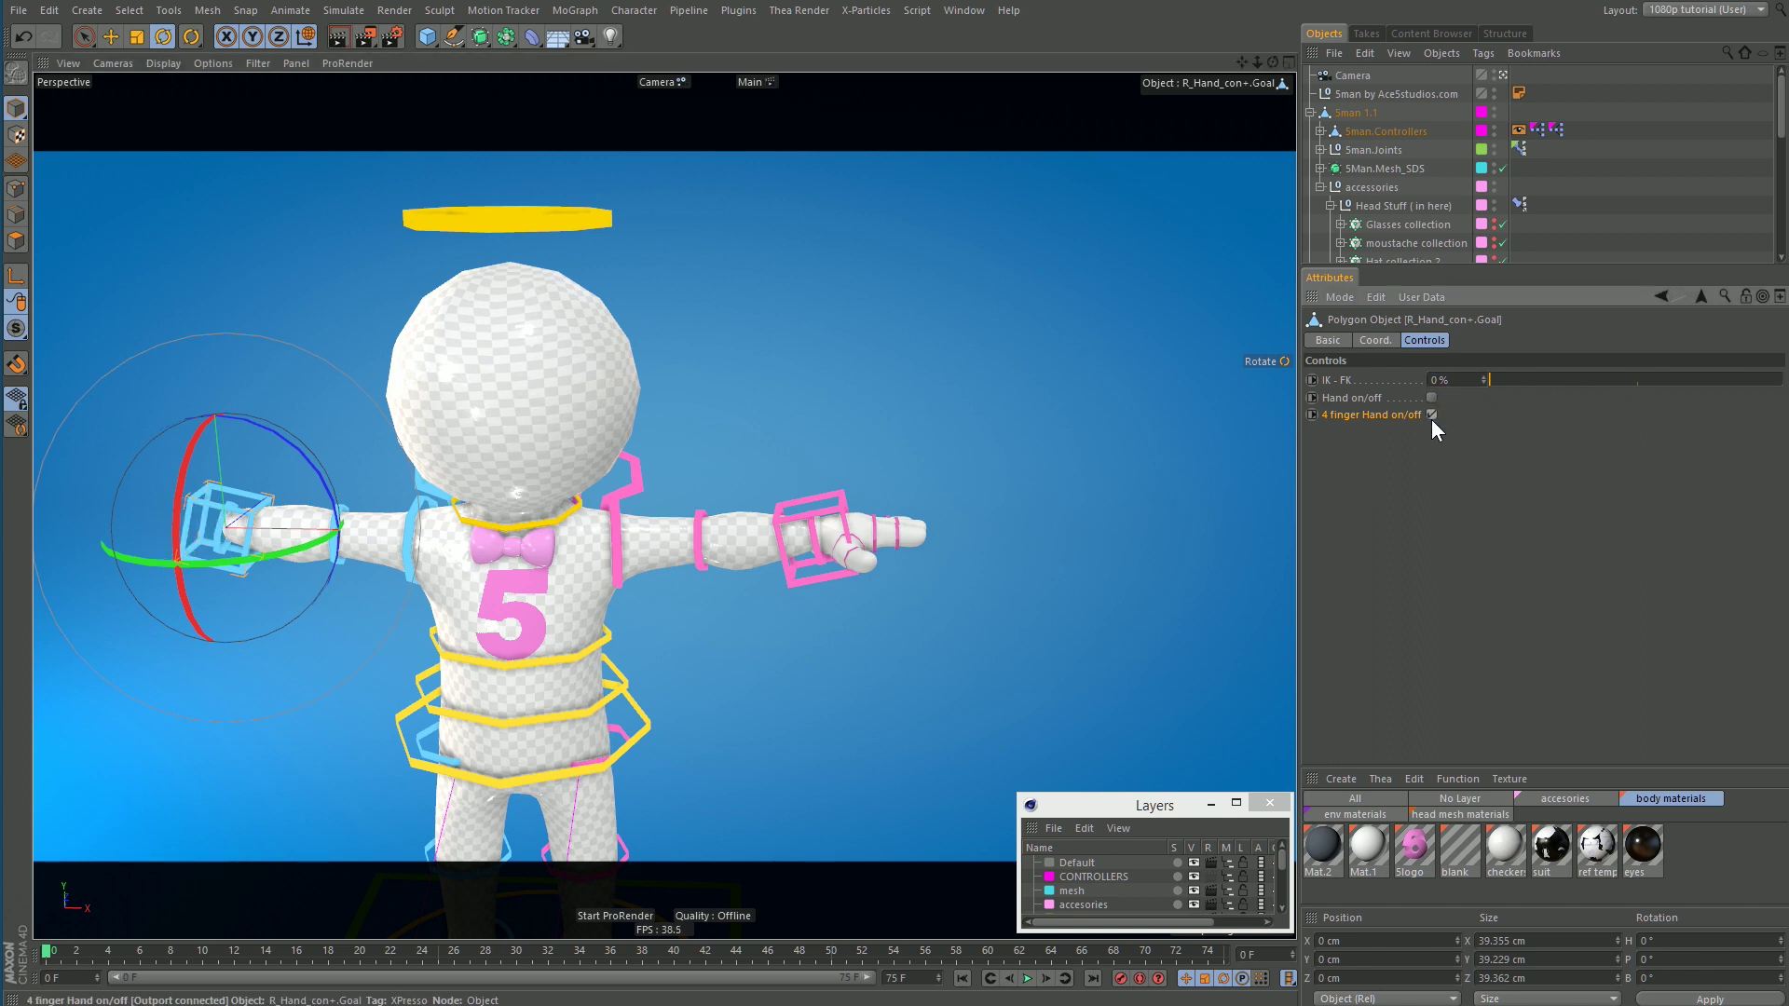
alt+drag(1064, 569, 648, 663)
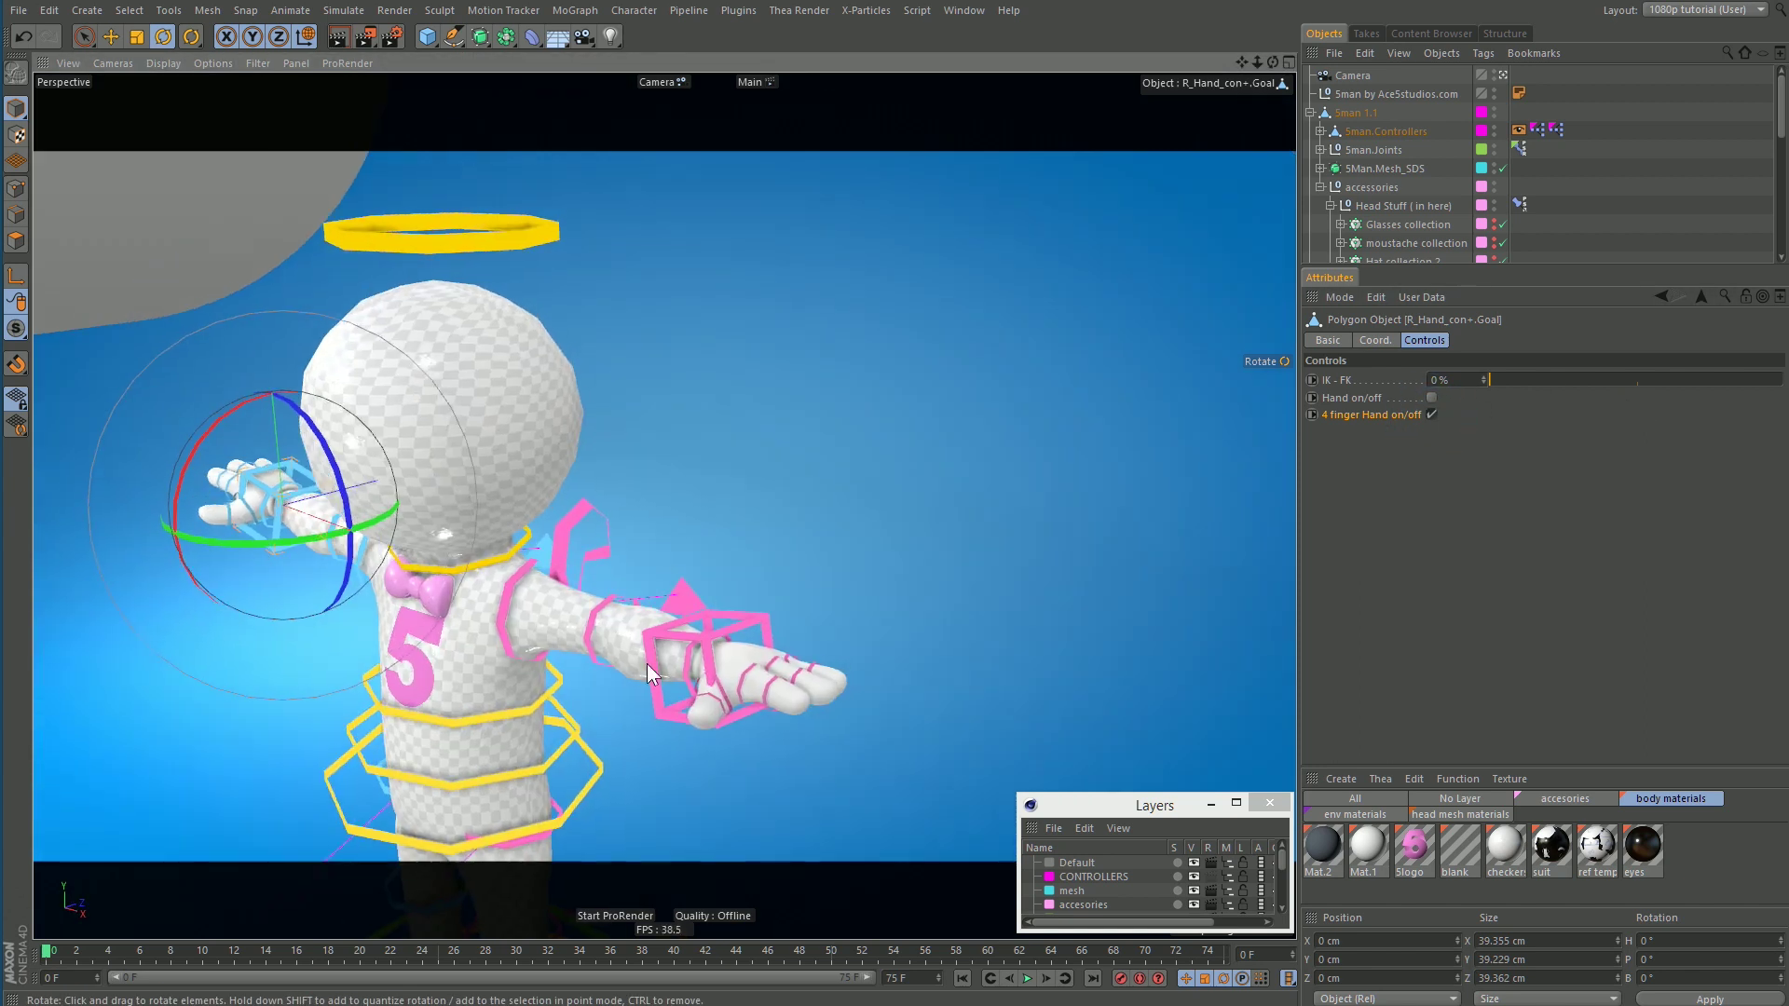
Step: Bend the left index and pointer fingers downward as a test, then undo it
click(744, 661)
click(771, 659)
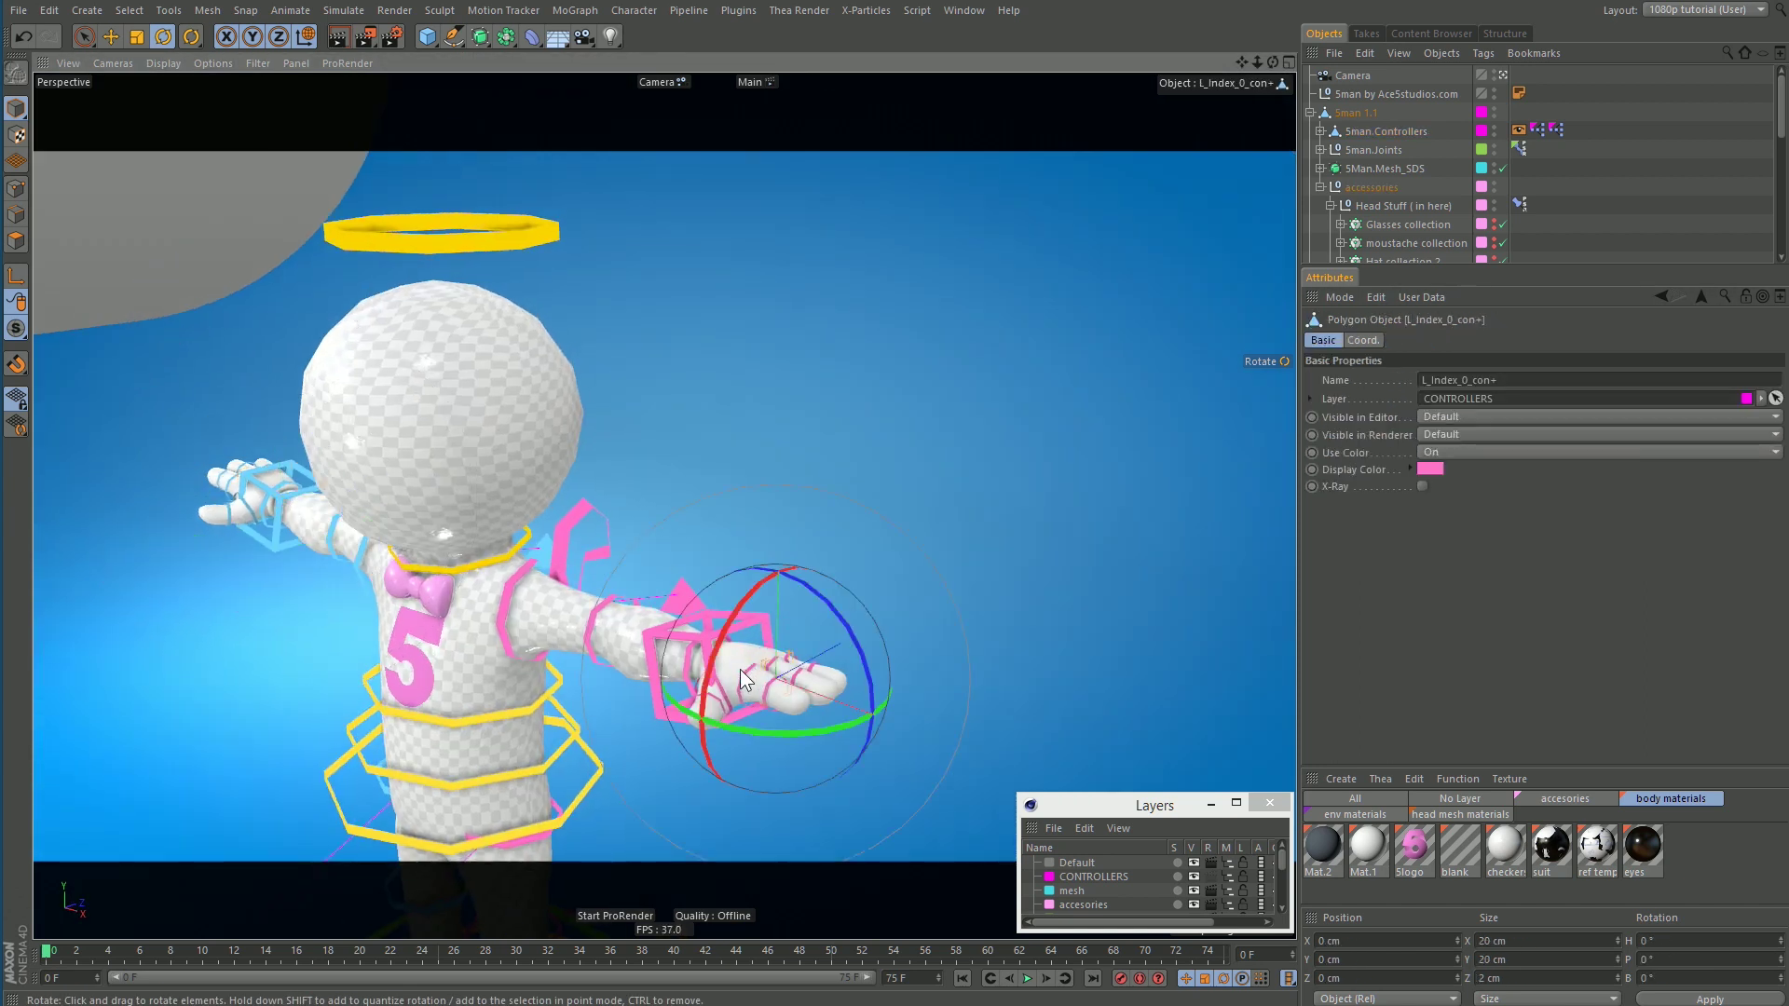
shift+click(755, 669)
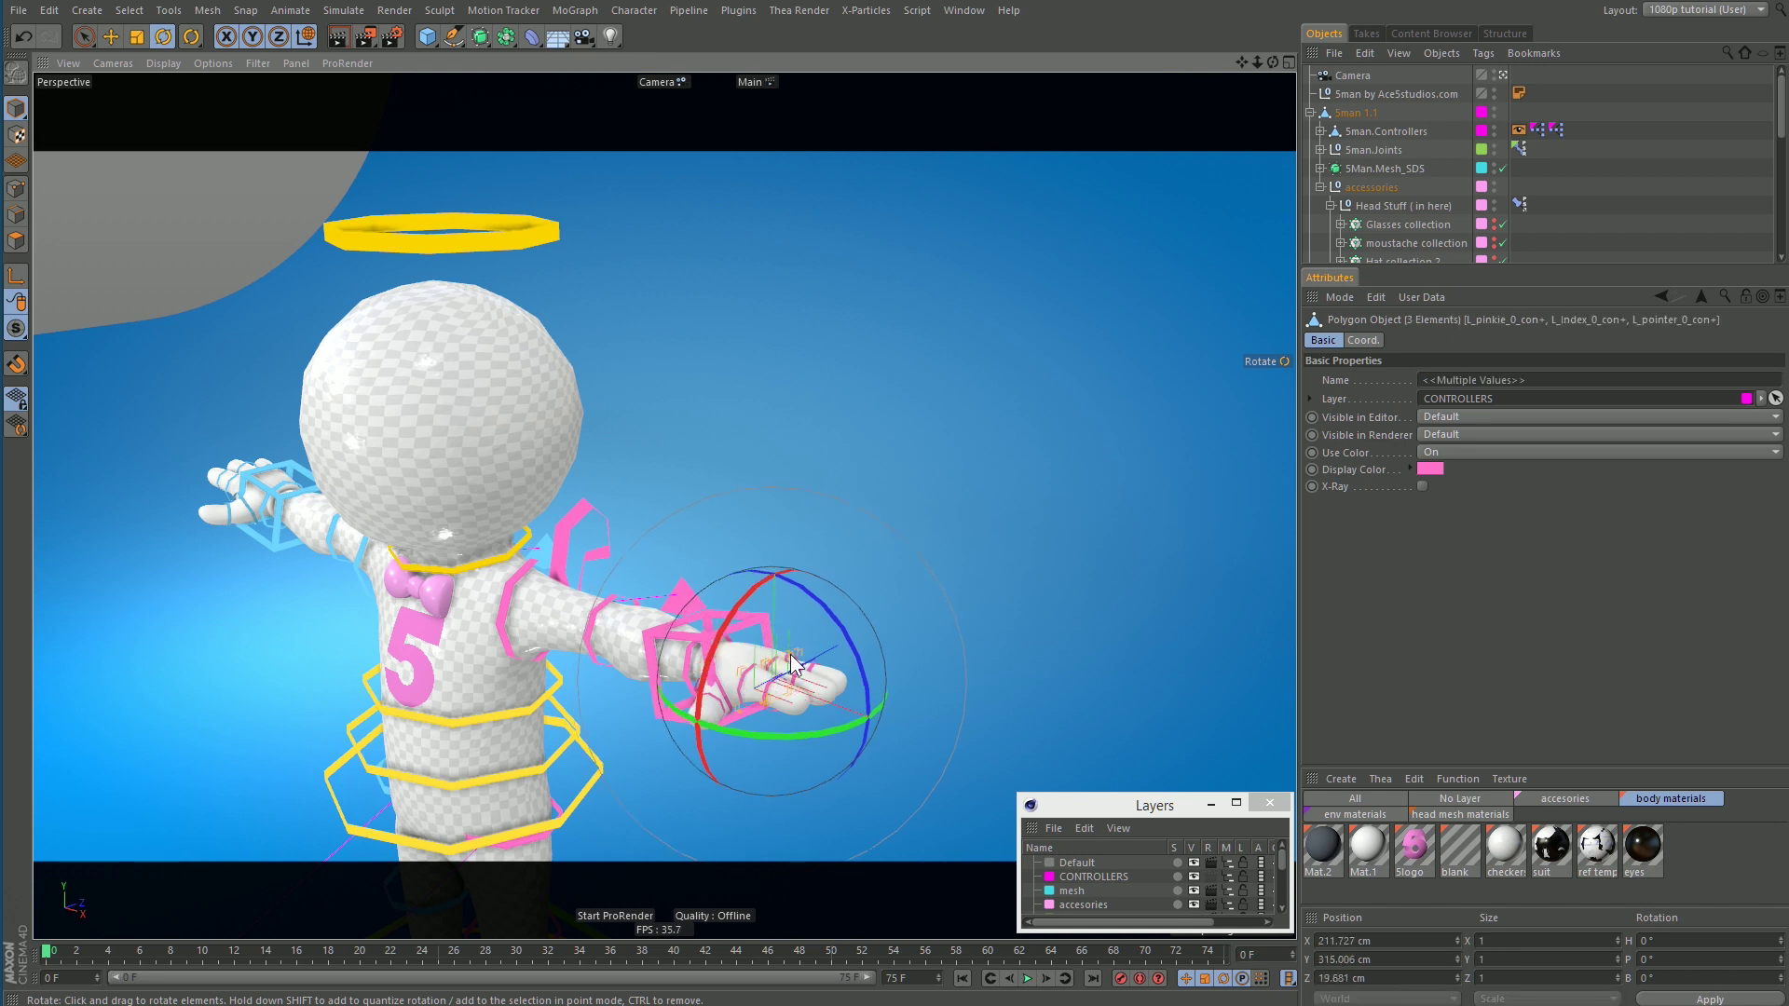
scroll(792, 665, up, 2)
drag(824, 628, 847, 798)
key(ctrl+z)
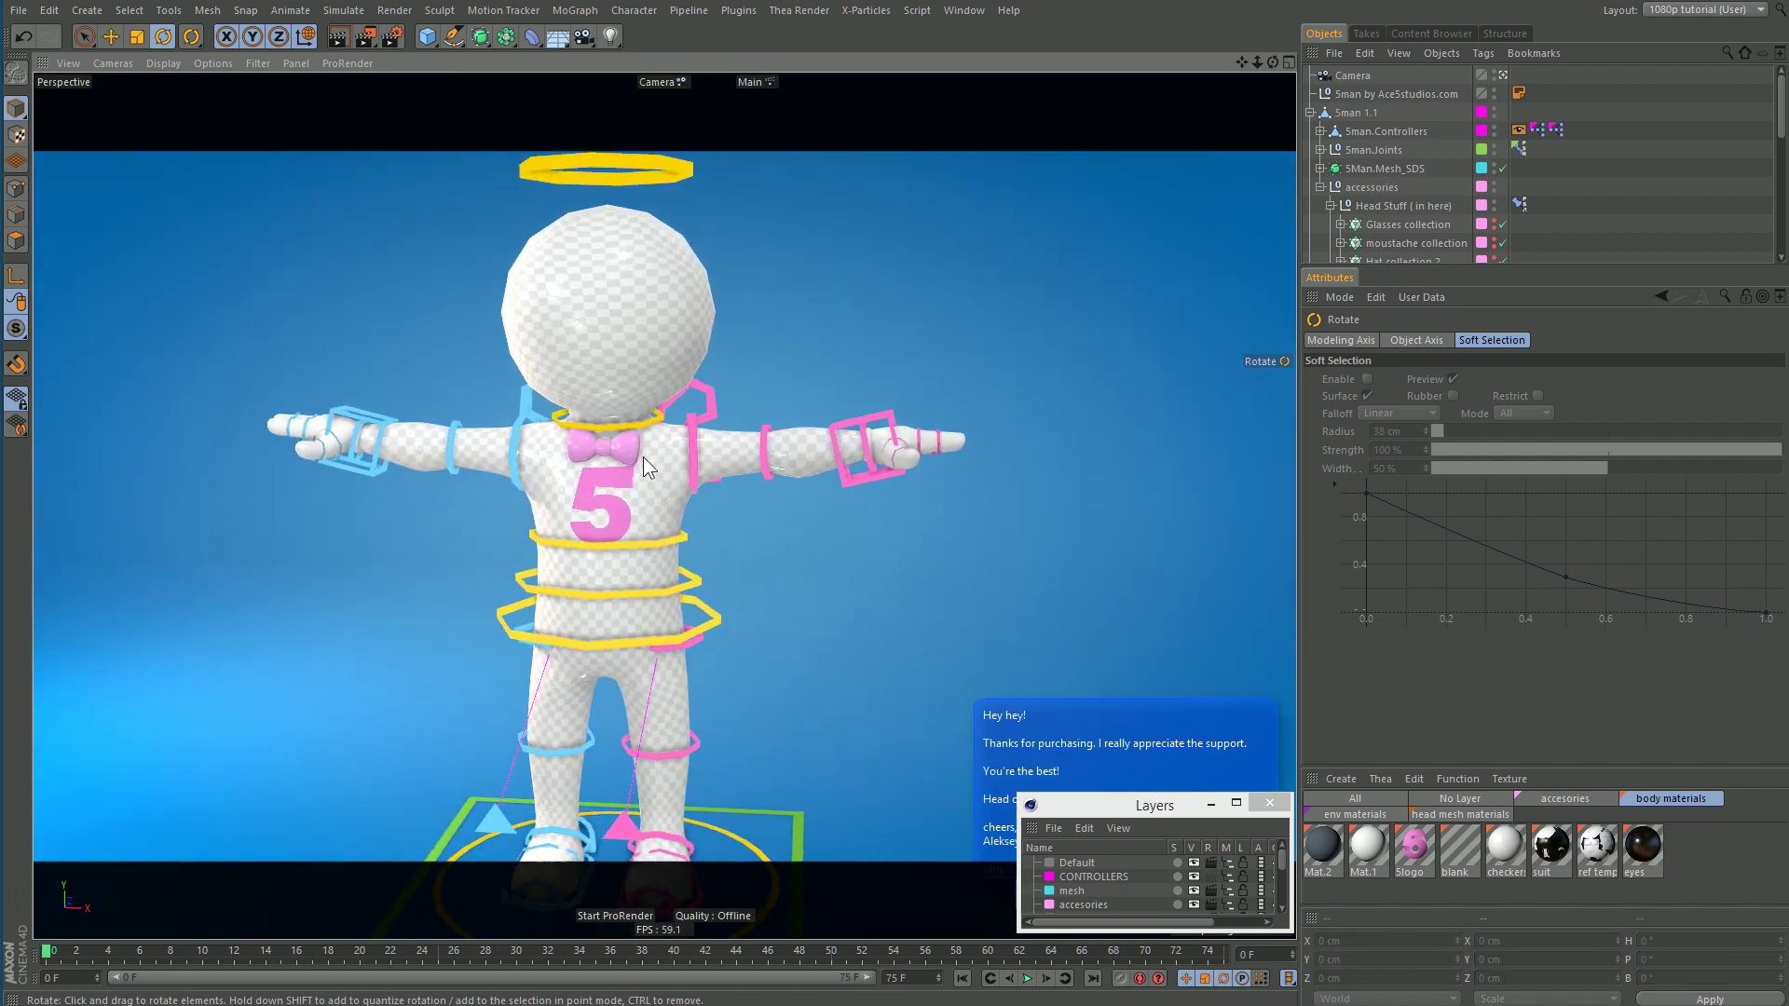
Step: Turn on the character's eyes from the head controller and frame the face
click(689, 179)
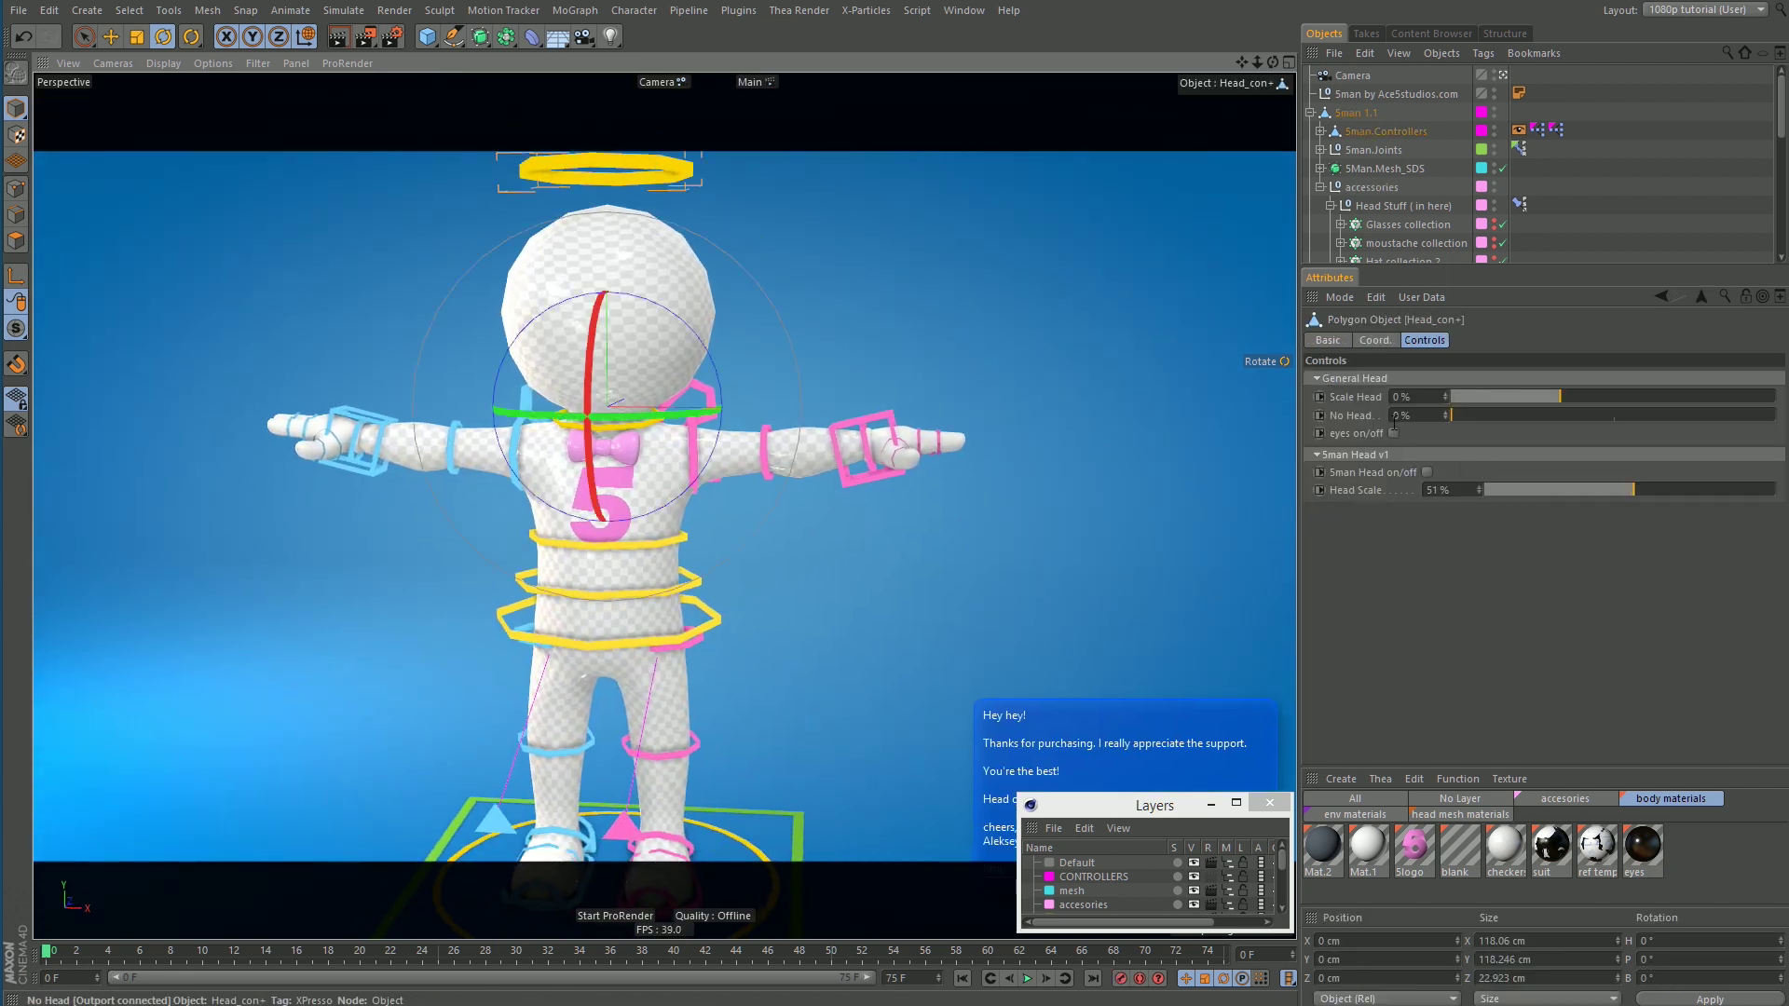
click(1392, 434)
alt+drag(494, 332, 707, 331)
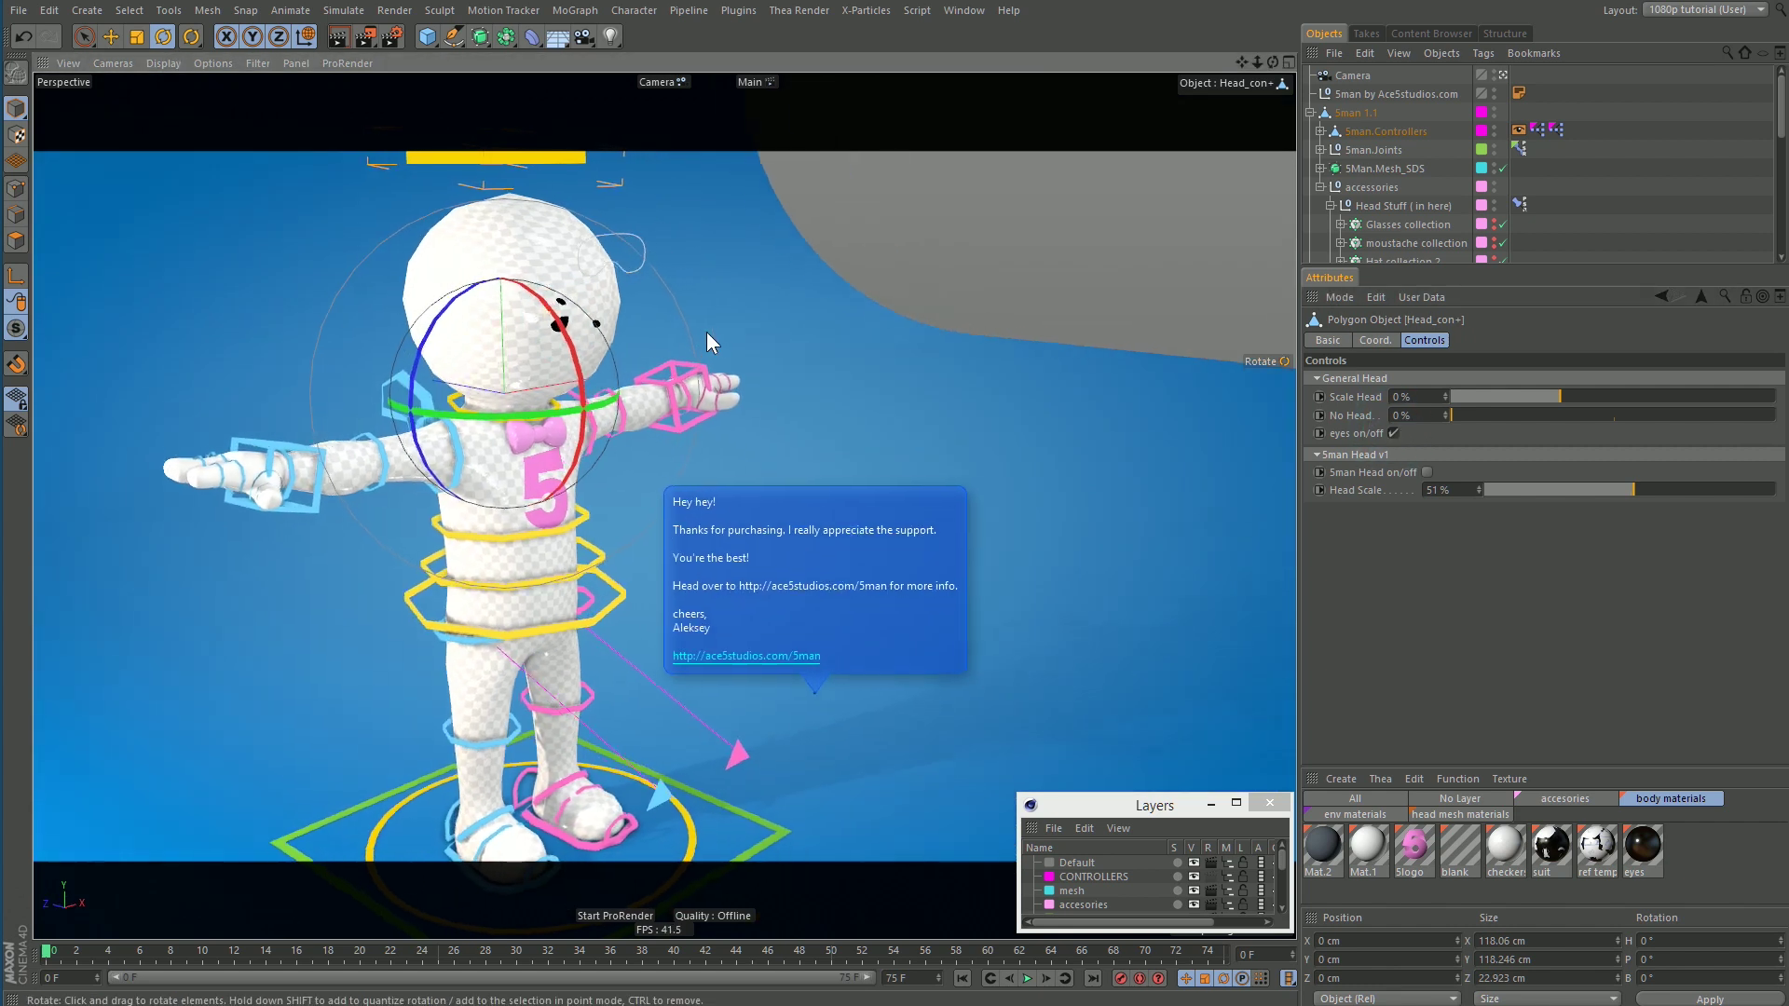
click(641, 233)
key(e)
alt+drag(539, 335, 446, 313)
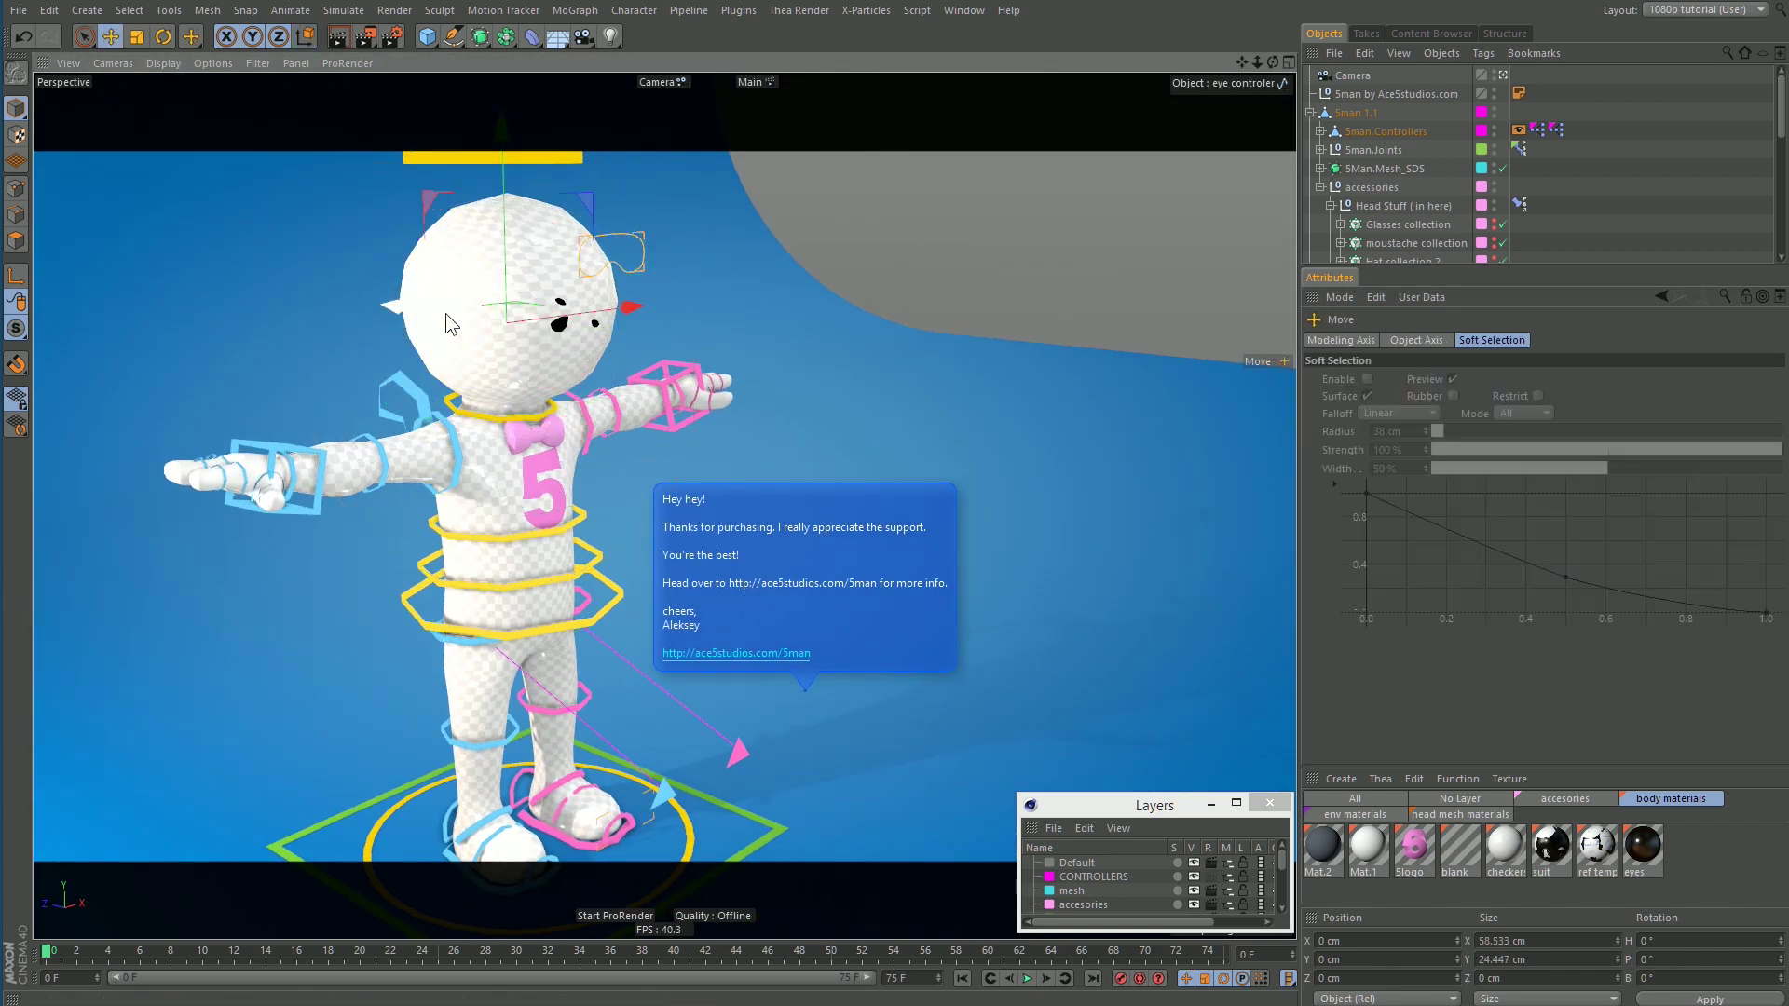
scroll(386, 328, up, 3)
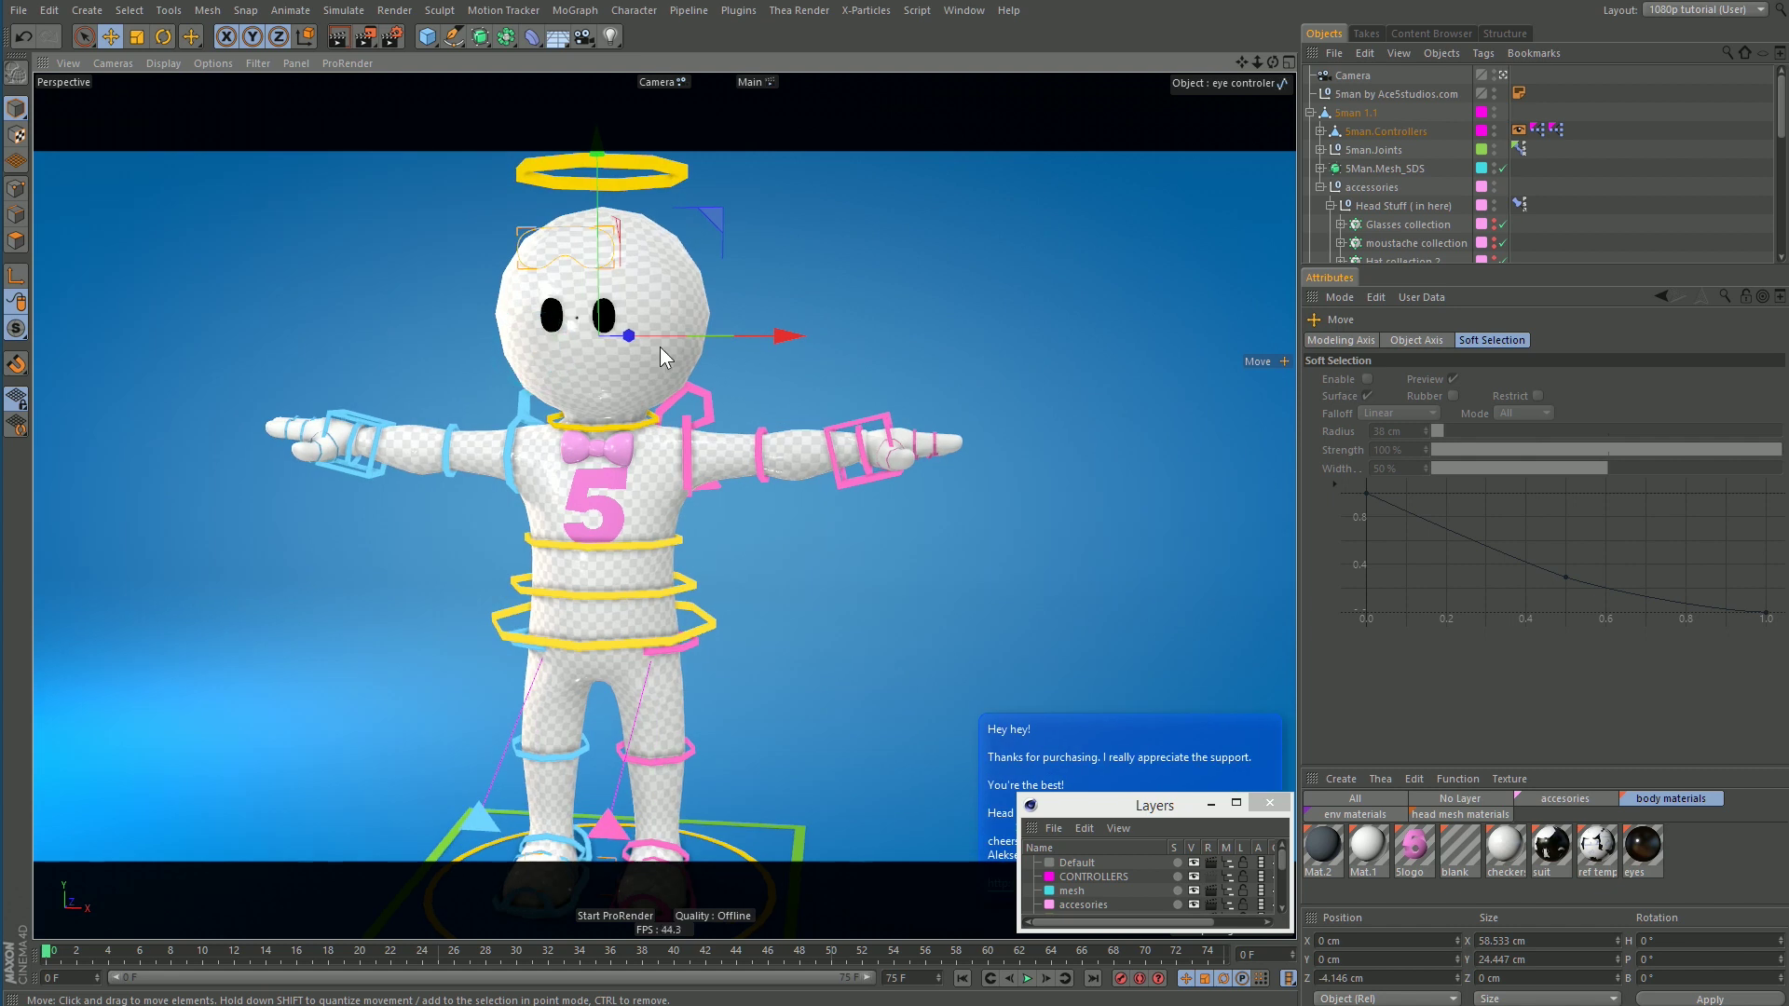
Step: Set eye vertical scale to 58.8%, test blink and emotions, and set Far apart to 26%
click(573, 314)
click(551, 318)
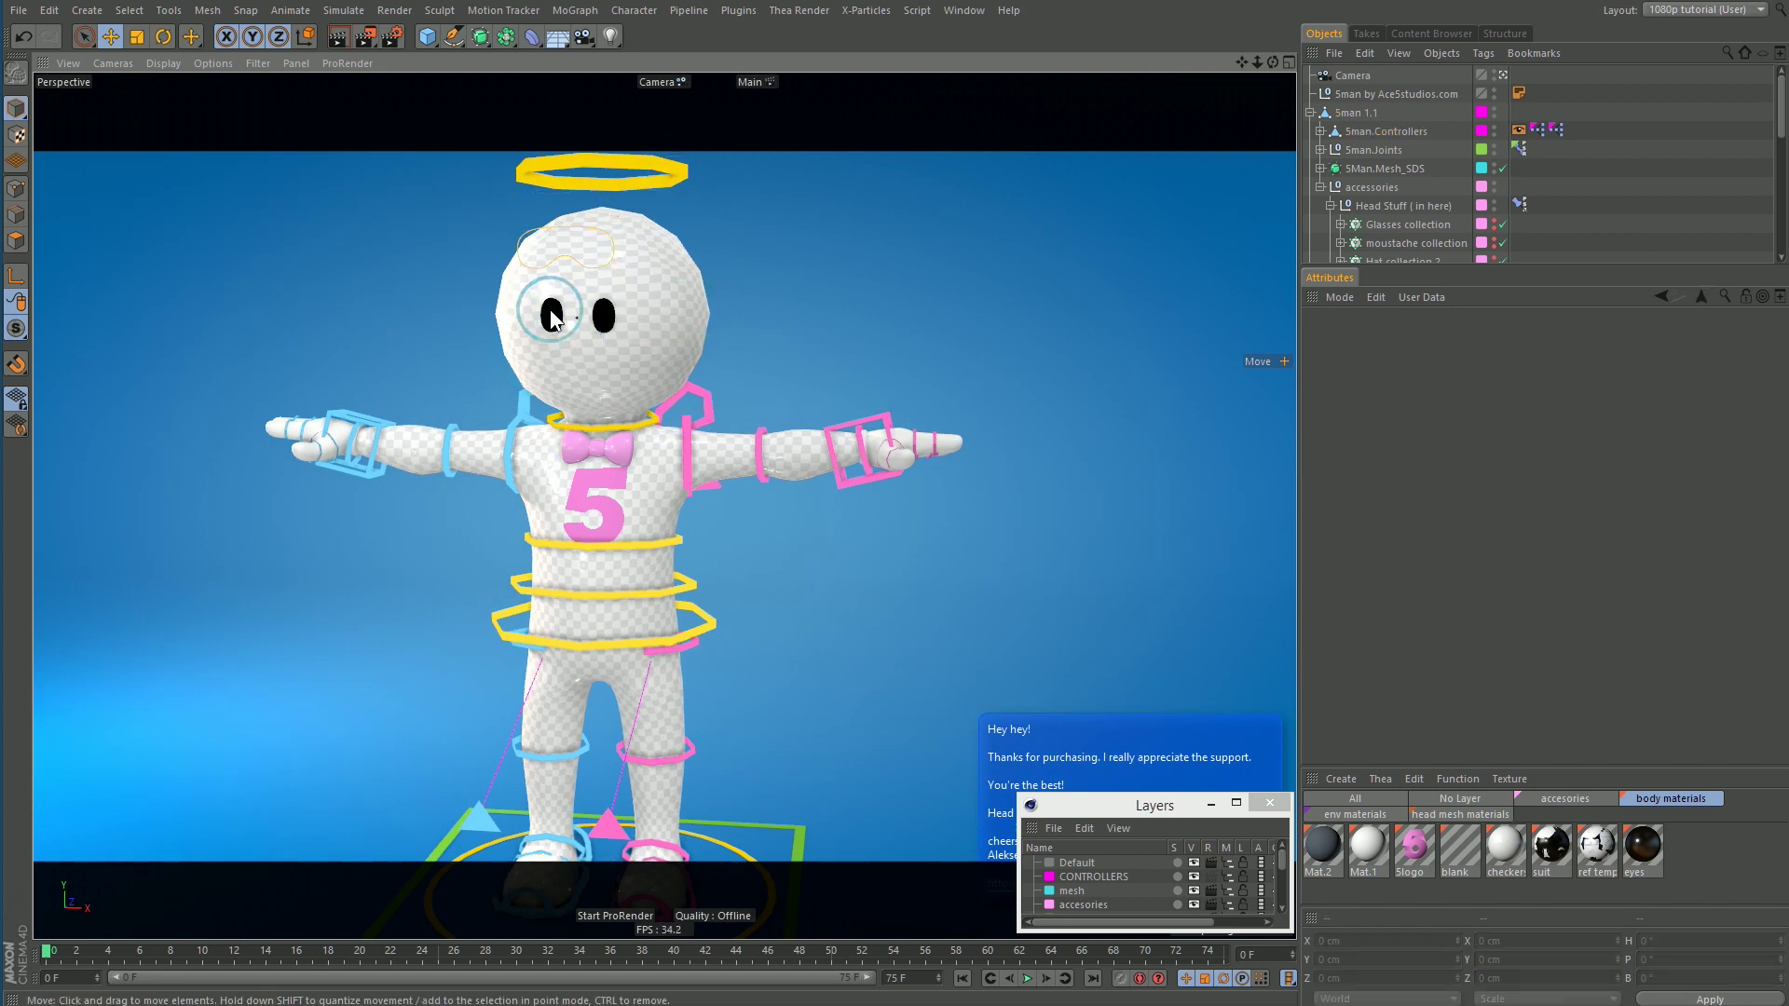
click(528, 238)
mouse_move(1447, 477)
mouse_down()
mouse_move(1448, 438)
mouse_move(1407, 432)
mouse_up()
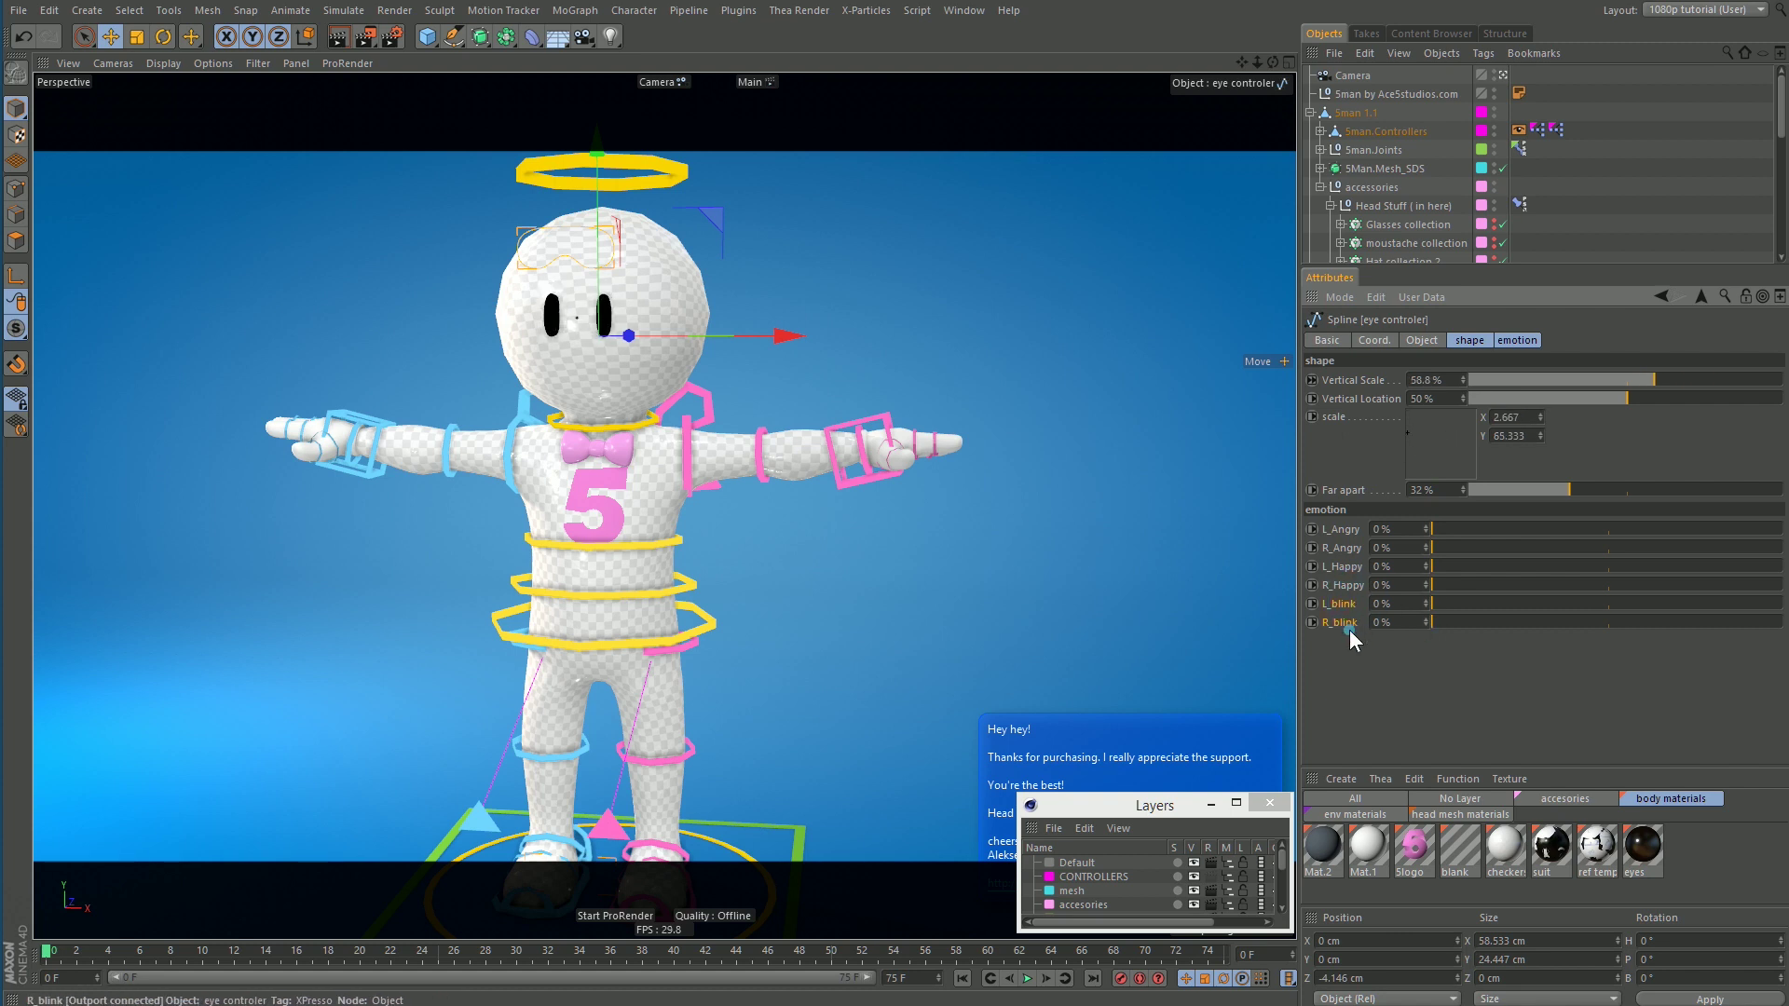
mouse_move(1471, 602)
mouse_down()
mouse_move(1761, 604)
mouse_move(1431, 603)
mouse_move(1456, 584)
mouse_move(1770, 567)
mouse_move(1431, 566)
mouse_up()
drag(1547, 585, 1431, 585)
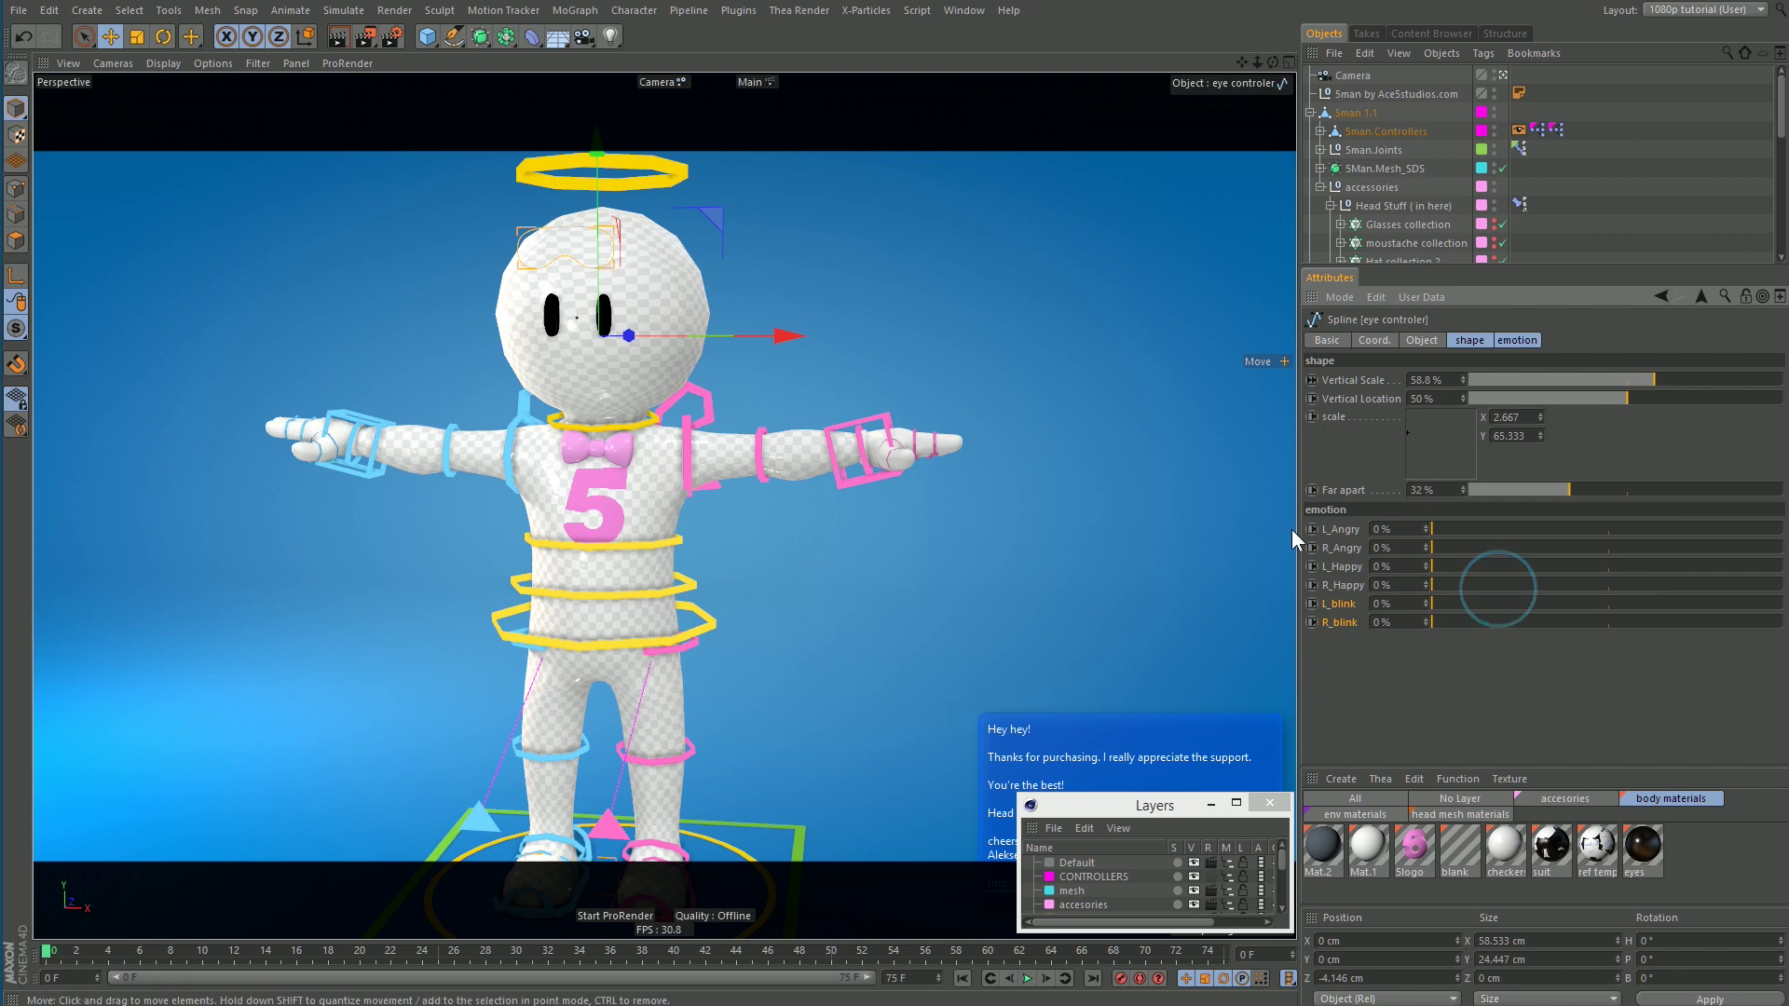
mouse_move(1569, 490)
mouse_down()
mouse_move(1636, 483)
mouse_move(1550, 490)
mouse_up()
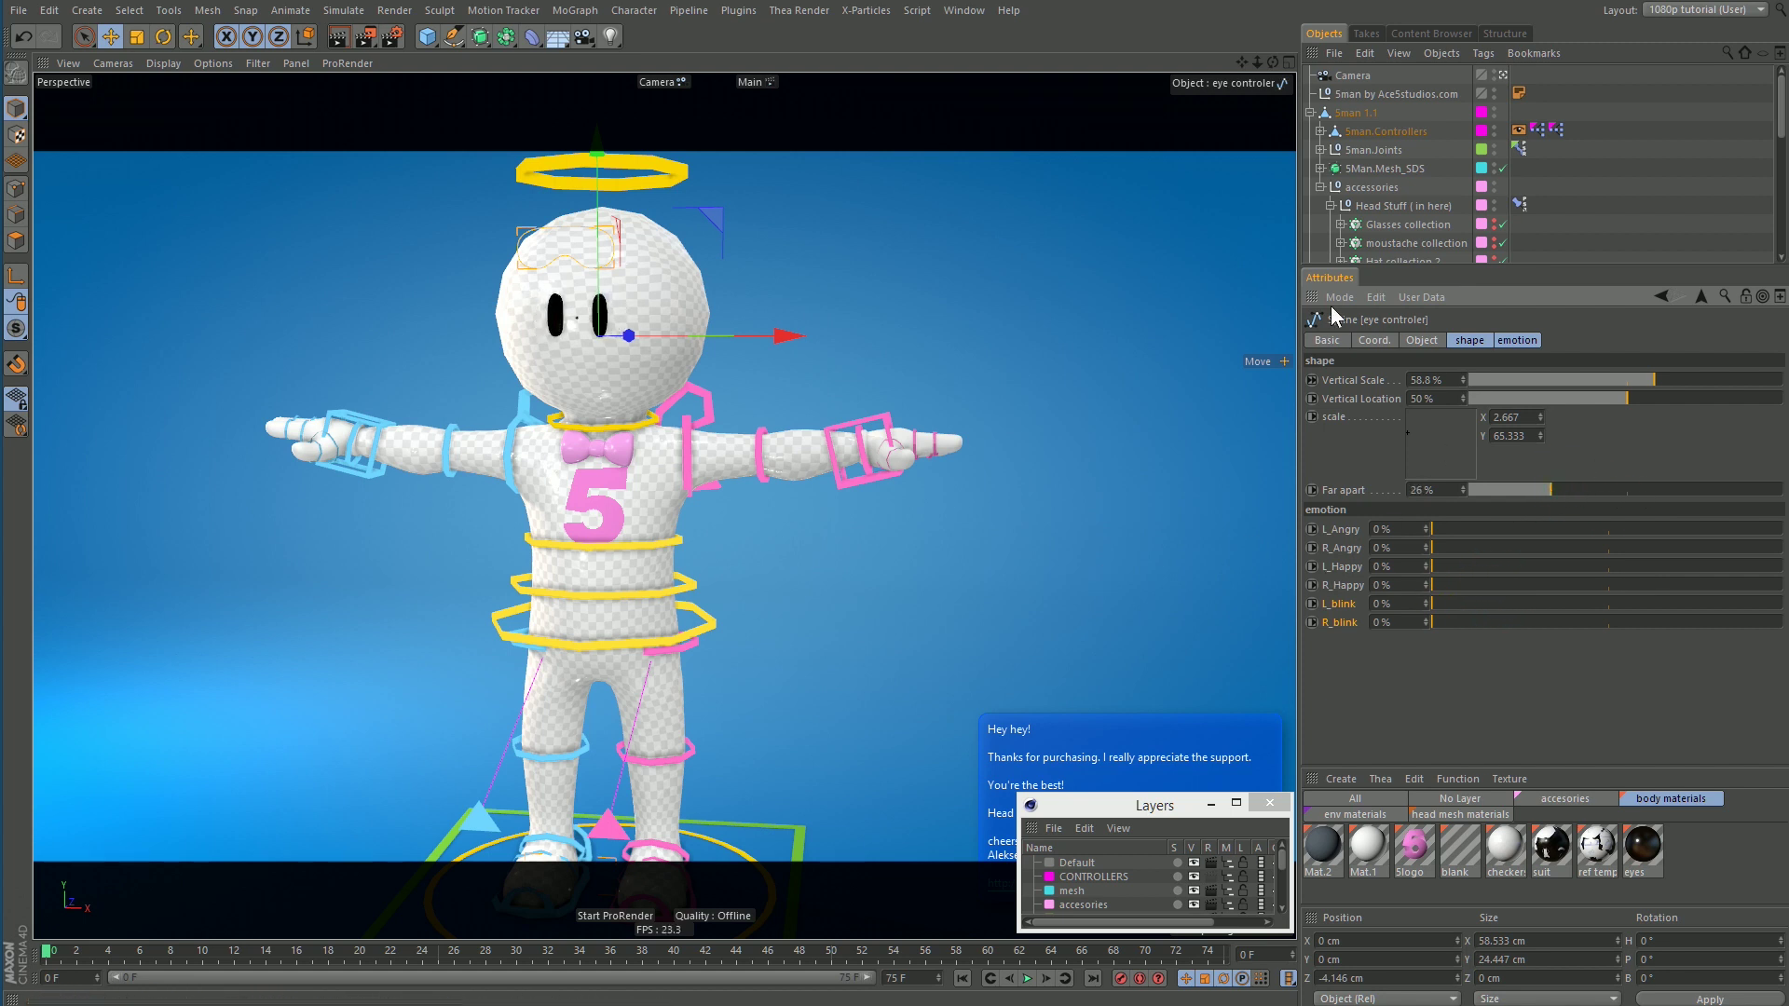
click(662, 170)
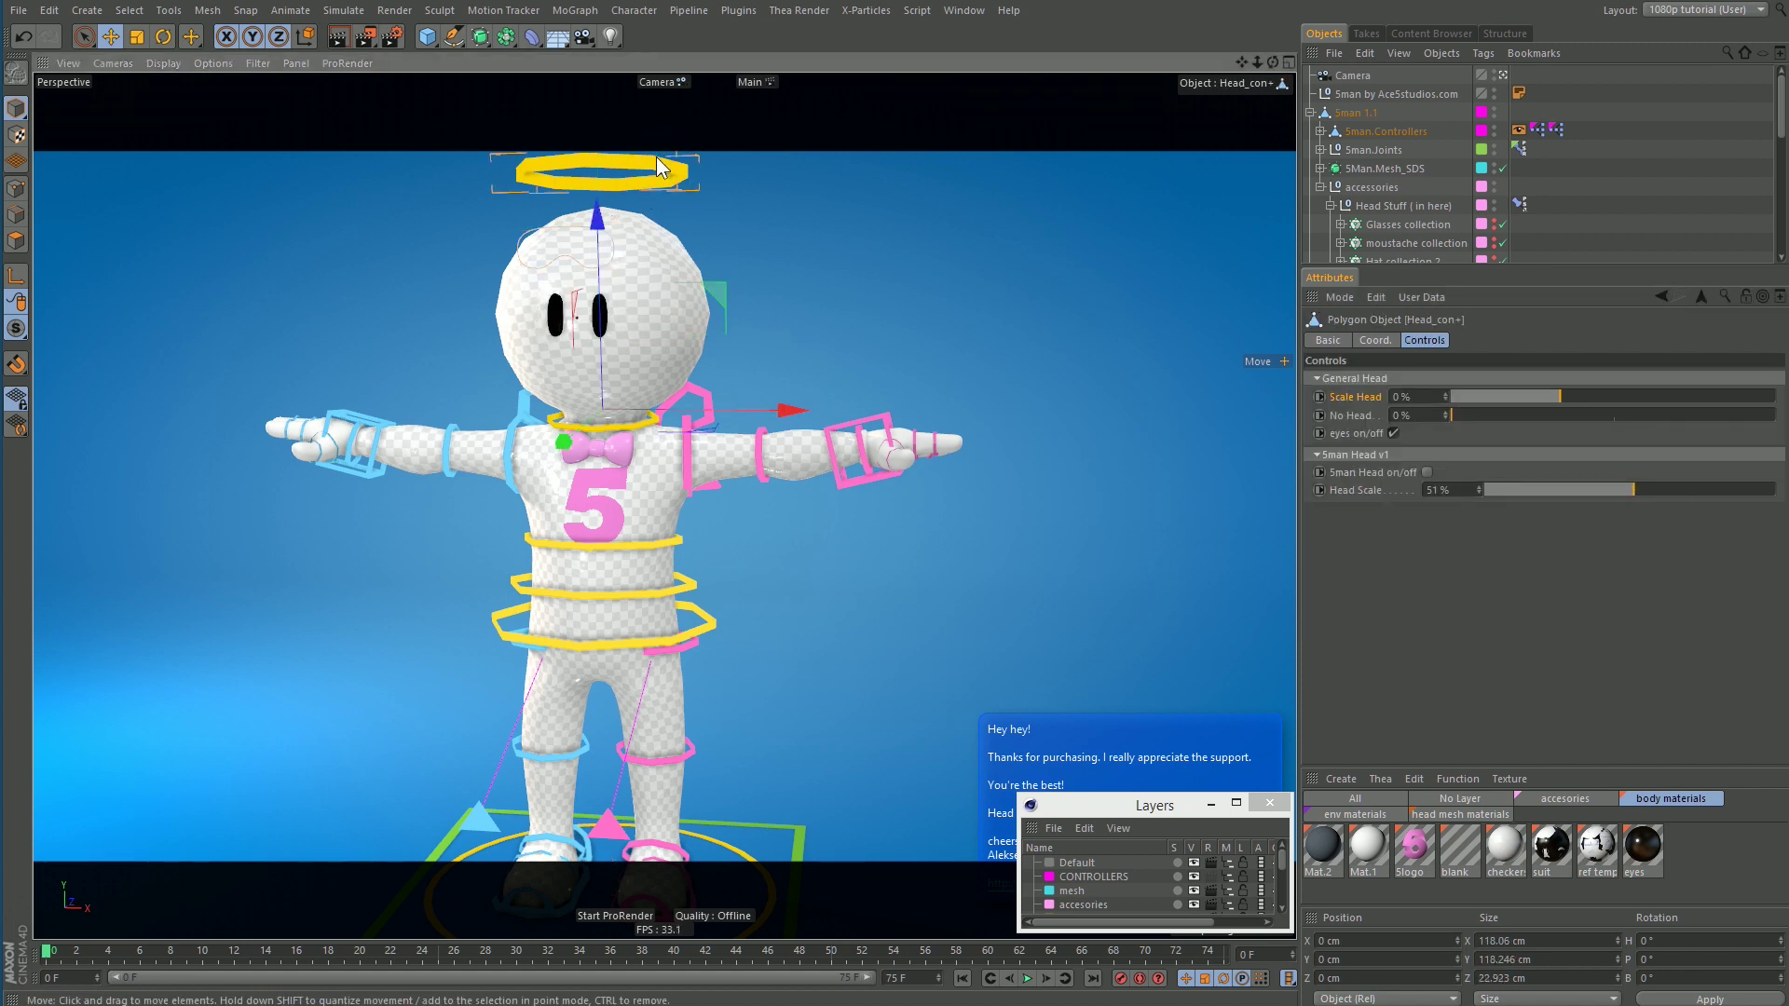
Step: Replace the basic eyes with the full 5man head and frame the face
click(1392, 434)
click(1429, 472)
mouse_move(652, 410)
alt+mouse_down()
mouse_move(578, 340)
mouse_move(738, 414)
alt+mouse_up()
scroll(577, 340, up, 3)
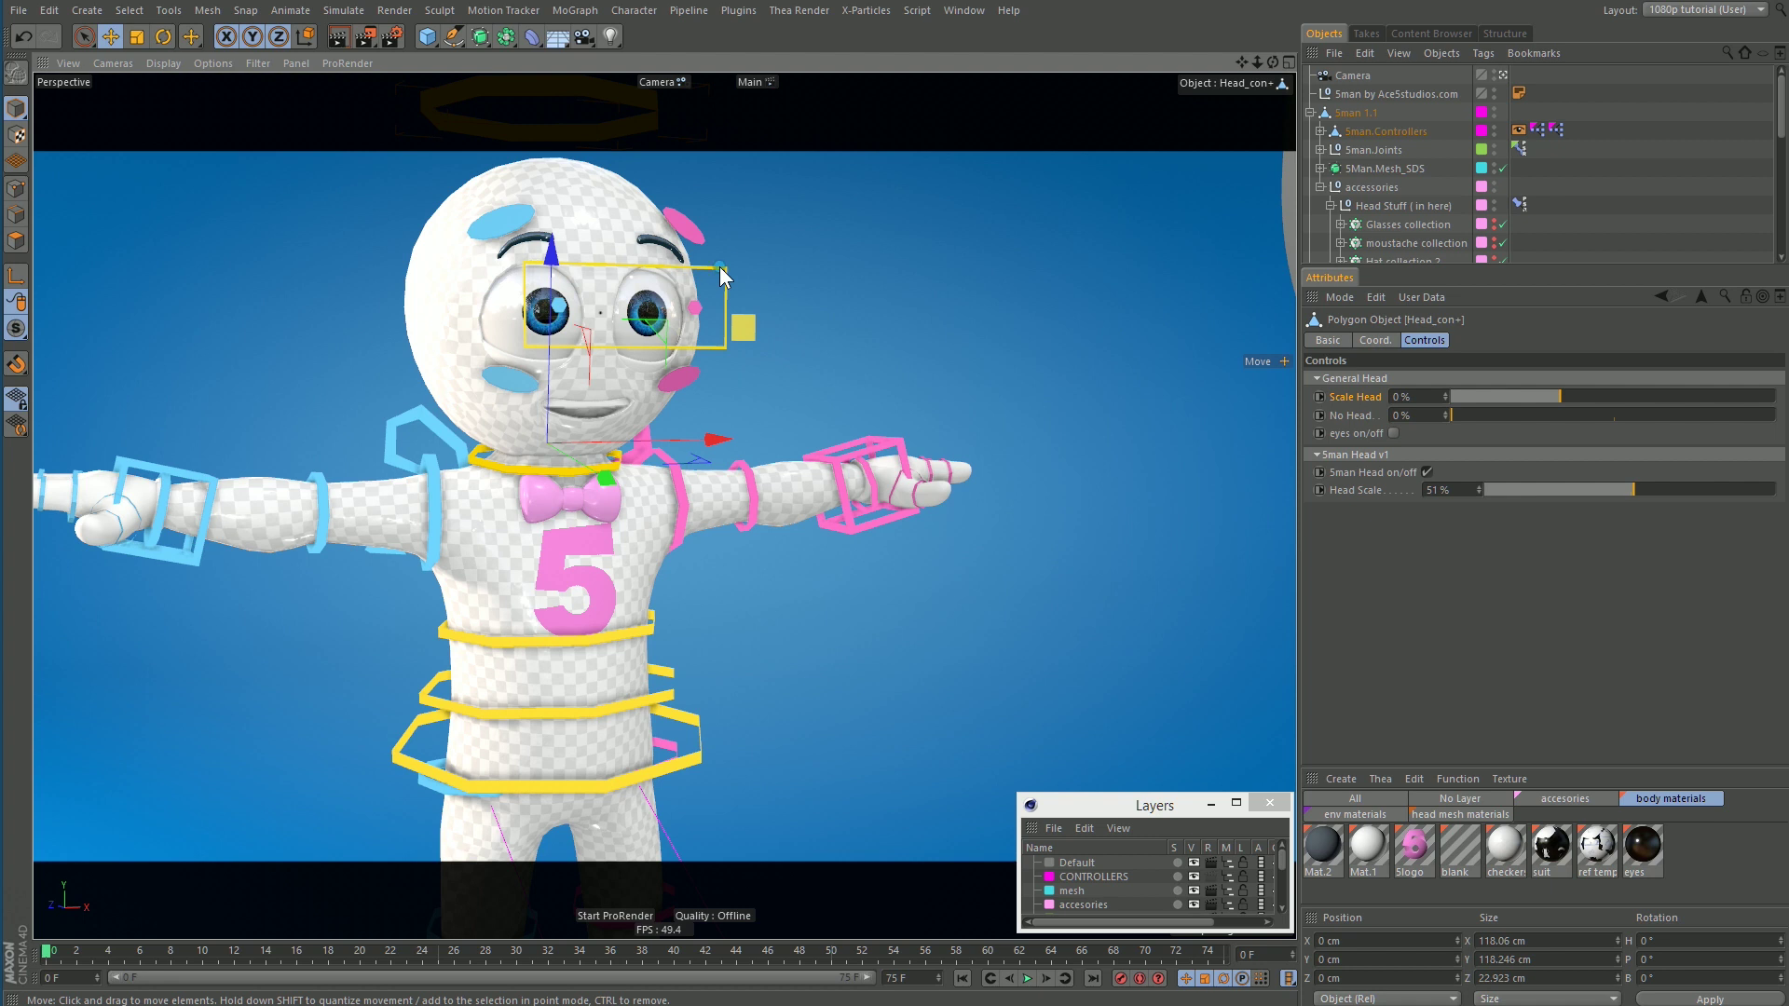
Step: Try moving the eyes aside (undone), then adjust the left and right brow sliders
drag(722, 275, 578, 214)
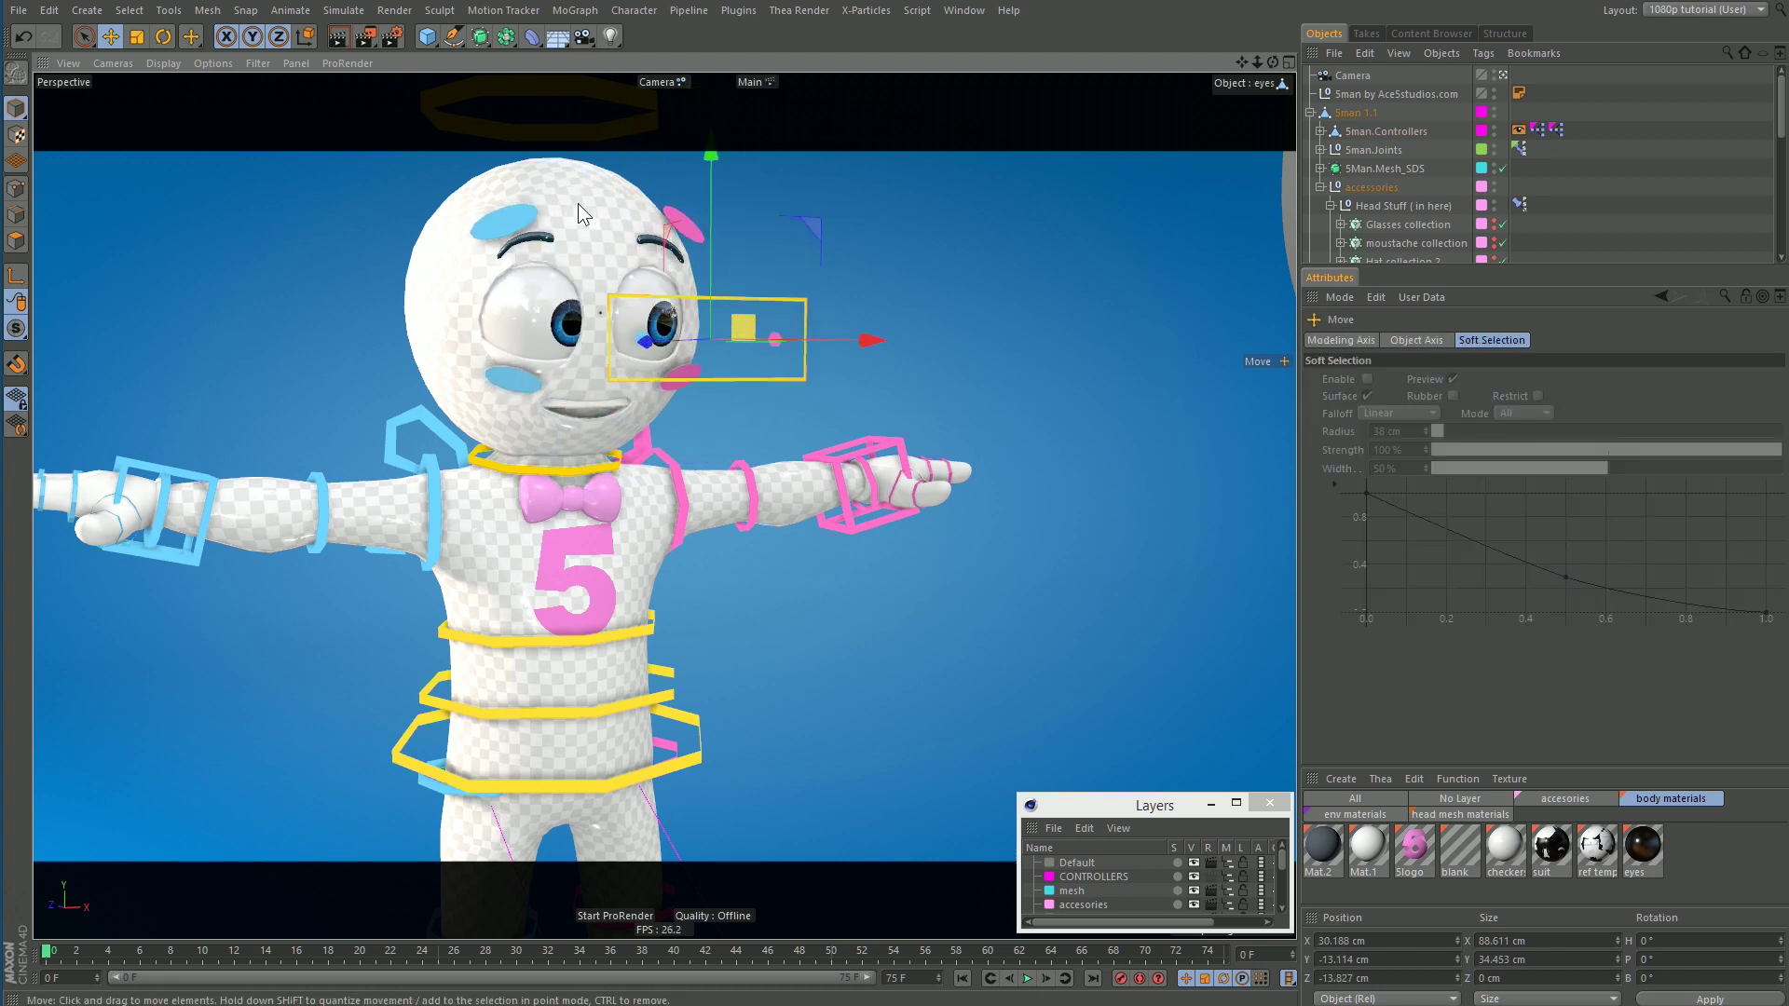
key(ctrl+z)
key(ctrl+z)
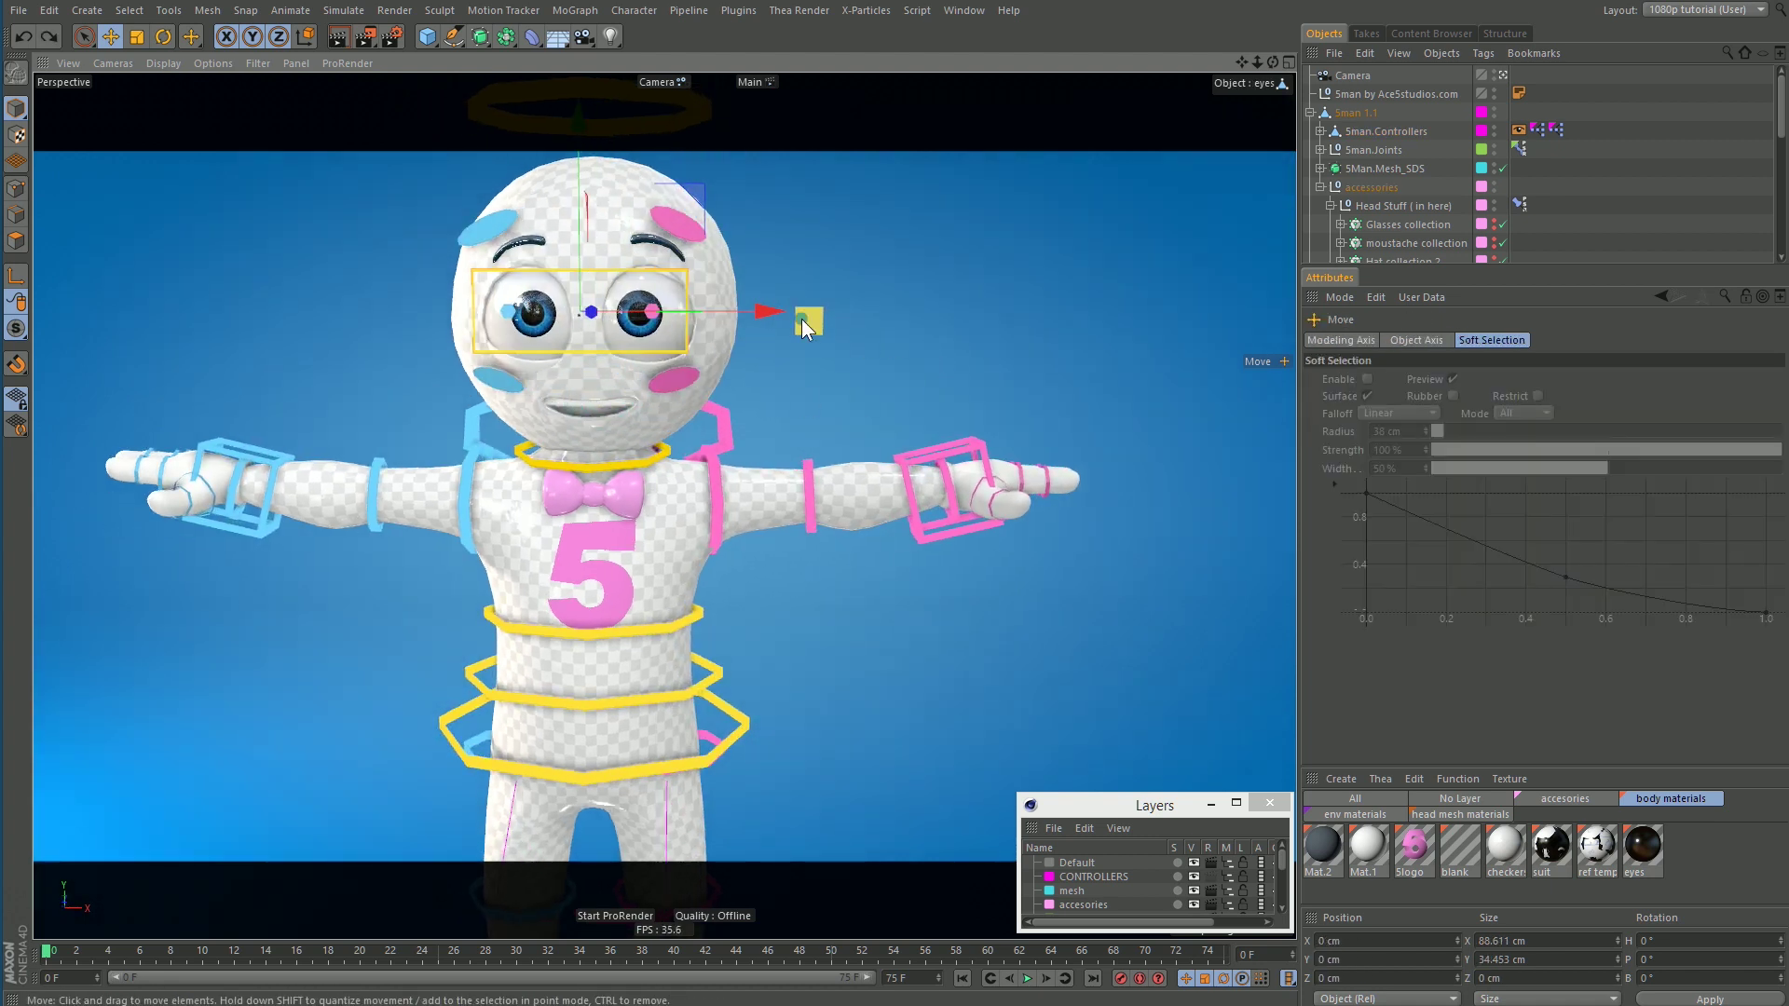
click(807, 328)
mouse_move(1658, 469)
mouse_down()
mouse_move(1490, 451)
mouse_move(1424, 414)
mouse_up()
mouse_move(1528, 470)
mouse_down()
mouse_move(1491, 470)
mouse_move(1589, 489)
mouse_move(1456, 494)
mouse_up()
Step: Test the sad and closed-mouth shapes, leaving sad at 0% and Smile OpenMouth at 100%
drag(1515, 544, 1774, 544)
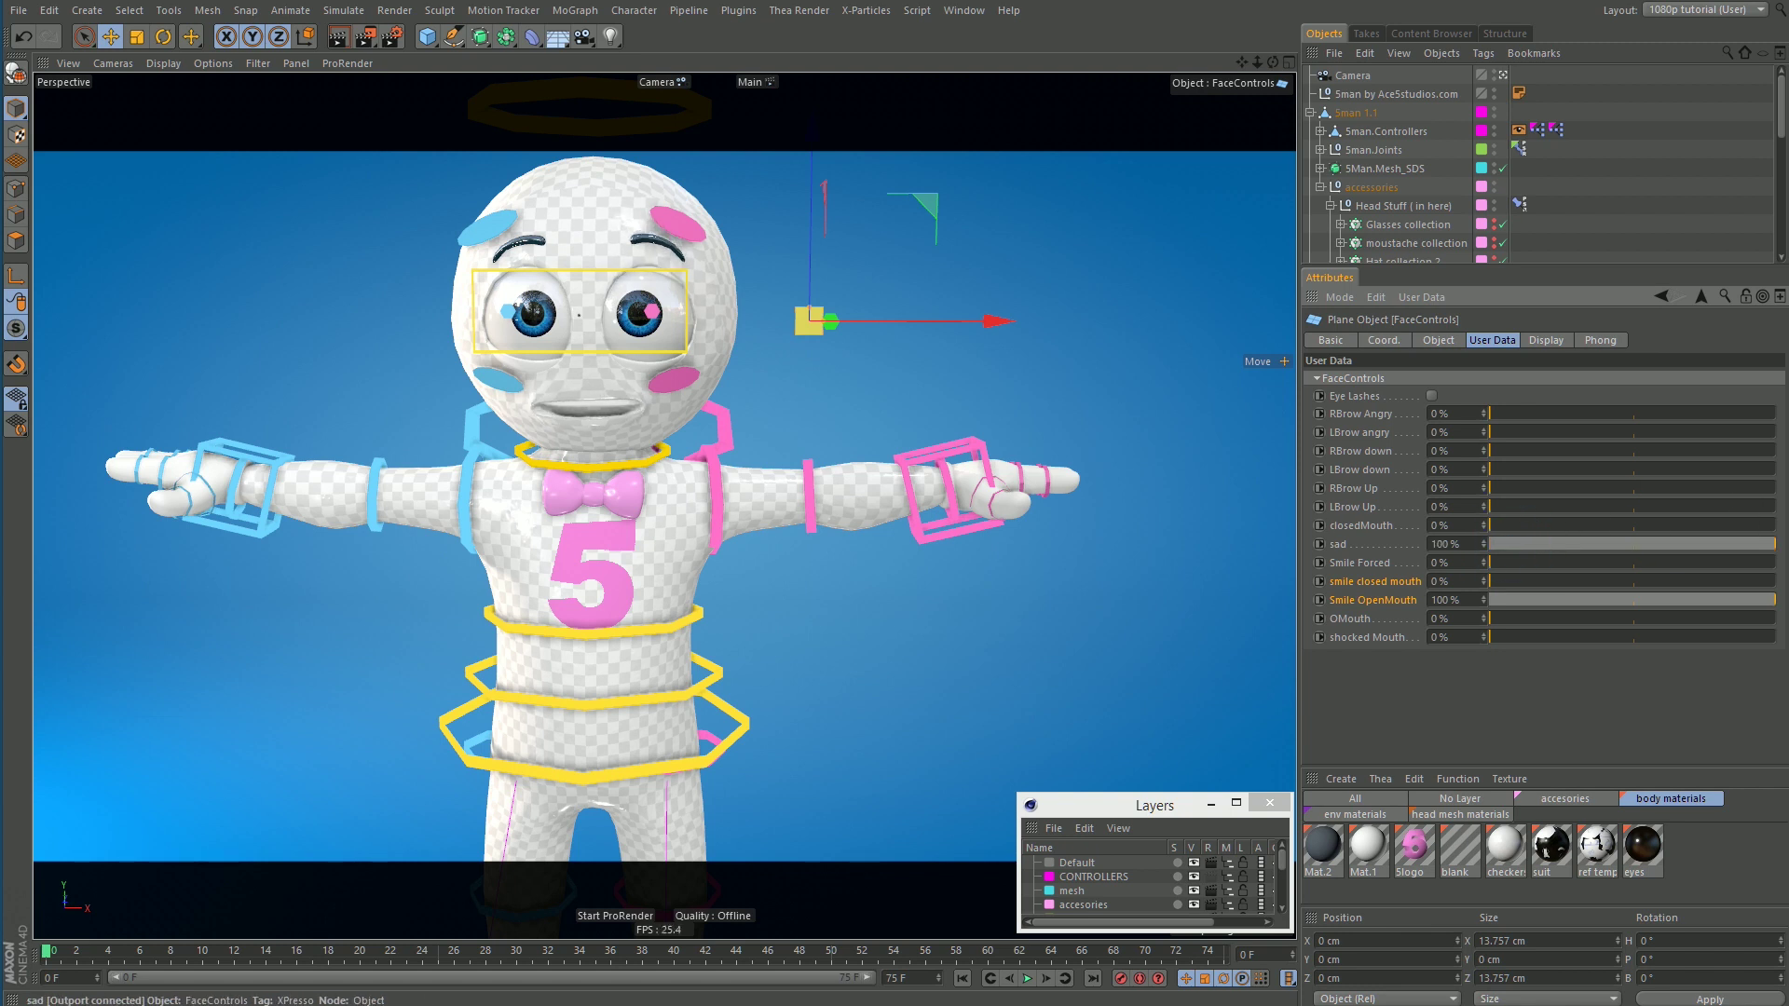
drag(1560, 544, 1491, 544)
mouse_move(1563, 600)
mouse_down()
mouse_move(1466, 602)
mouse_move(1774, 563)
mouse_move(1362, 561)
mouse_up()
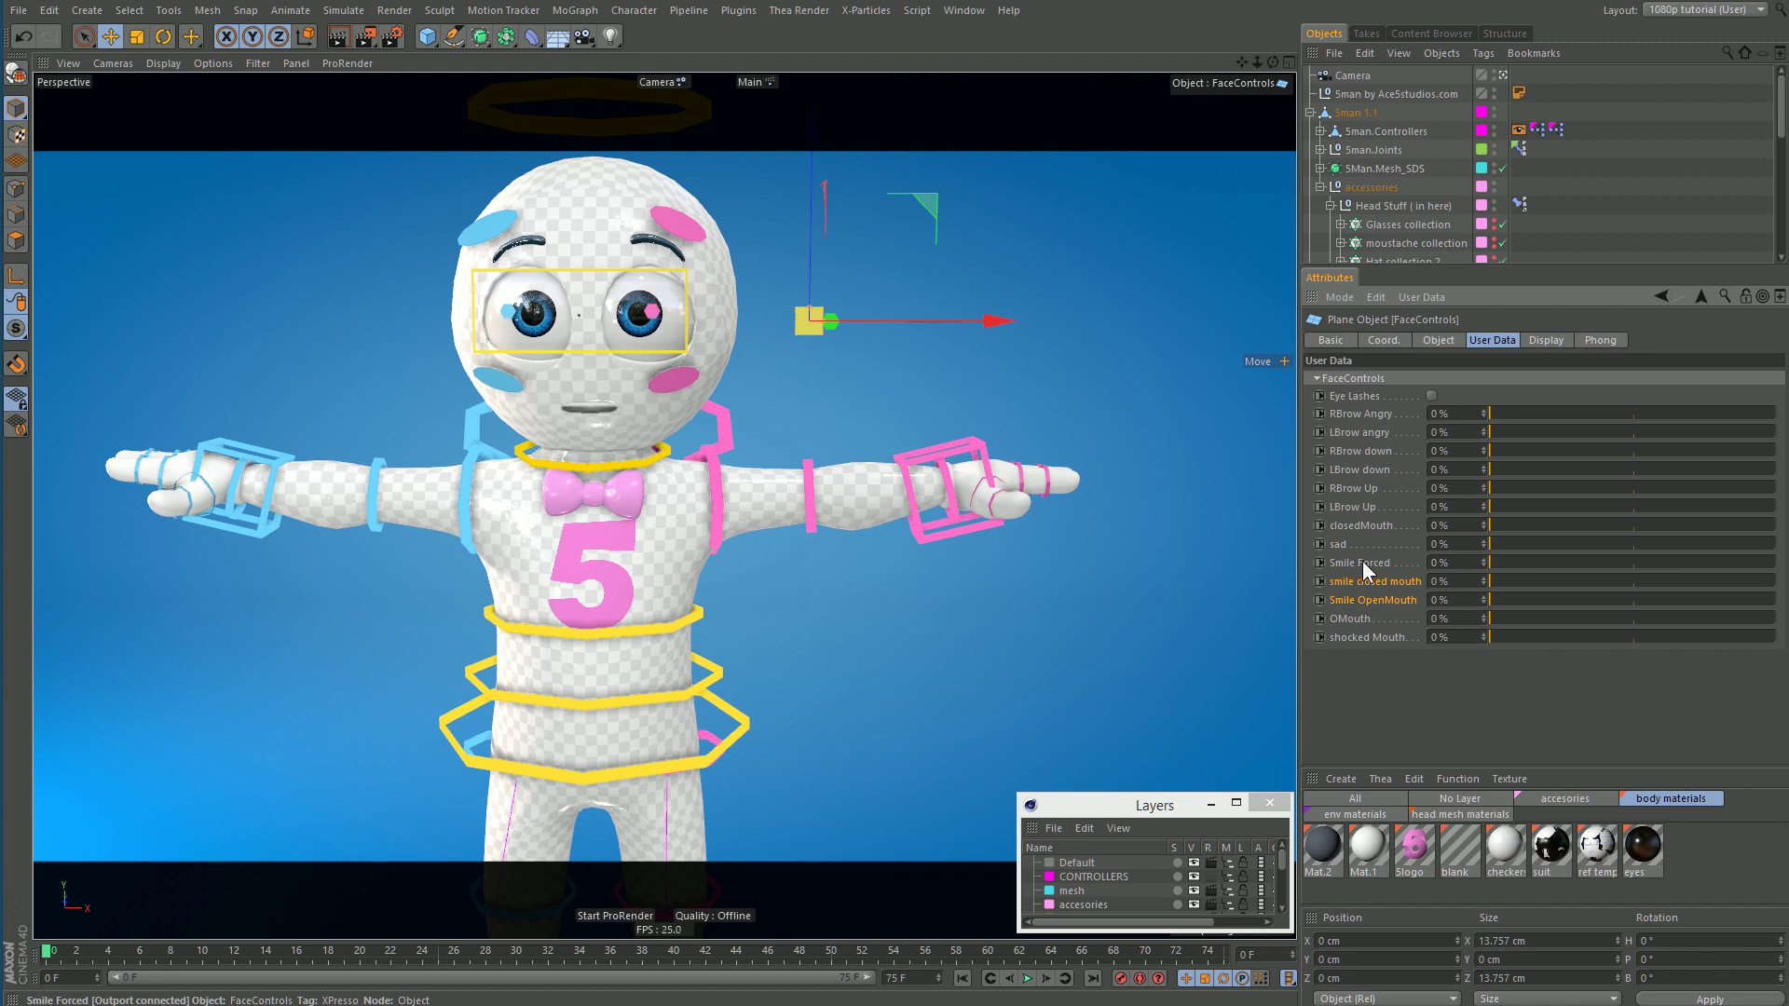
mouse_move(1522, 525)
mouse_down()
mouse_move(1669, 525)
mouse_move(1297, 531)
mouse_up()
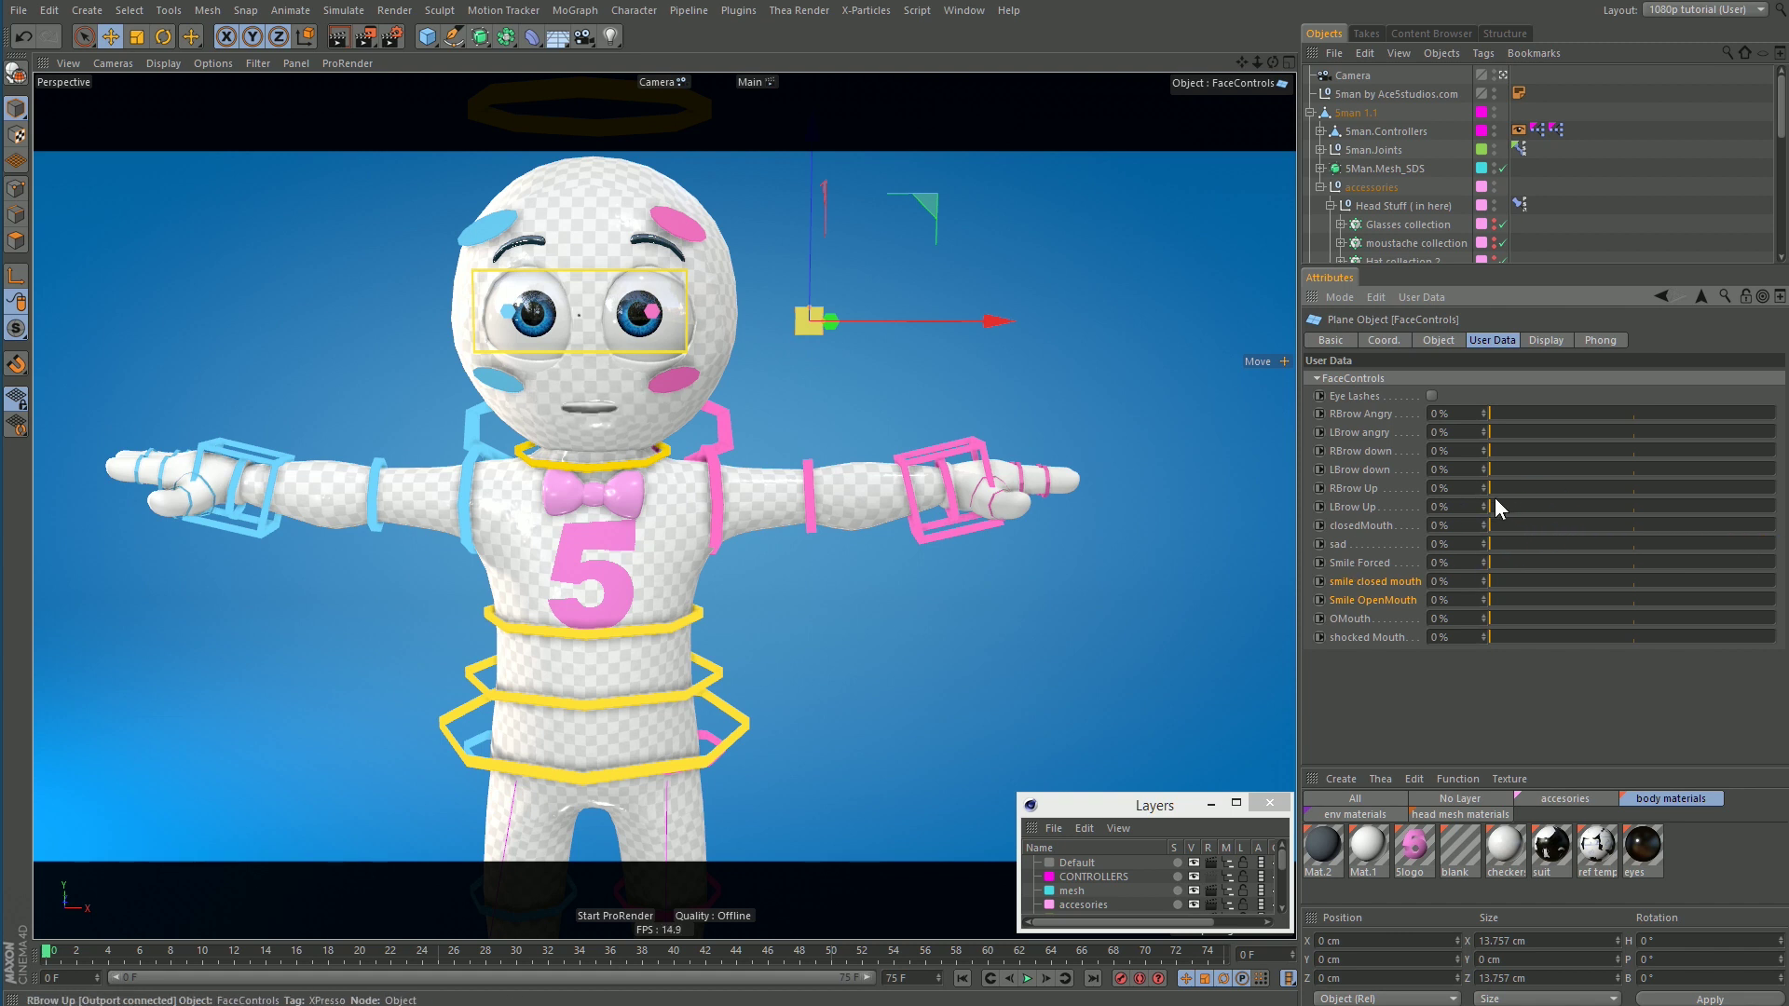
mouse_move(1498, 544)
mouse_down()
mouse_move(1775, 544)
mouse_move(1316, 546)
mouse_up()
drag(1513, 599, 1775, 600)
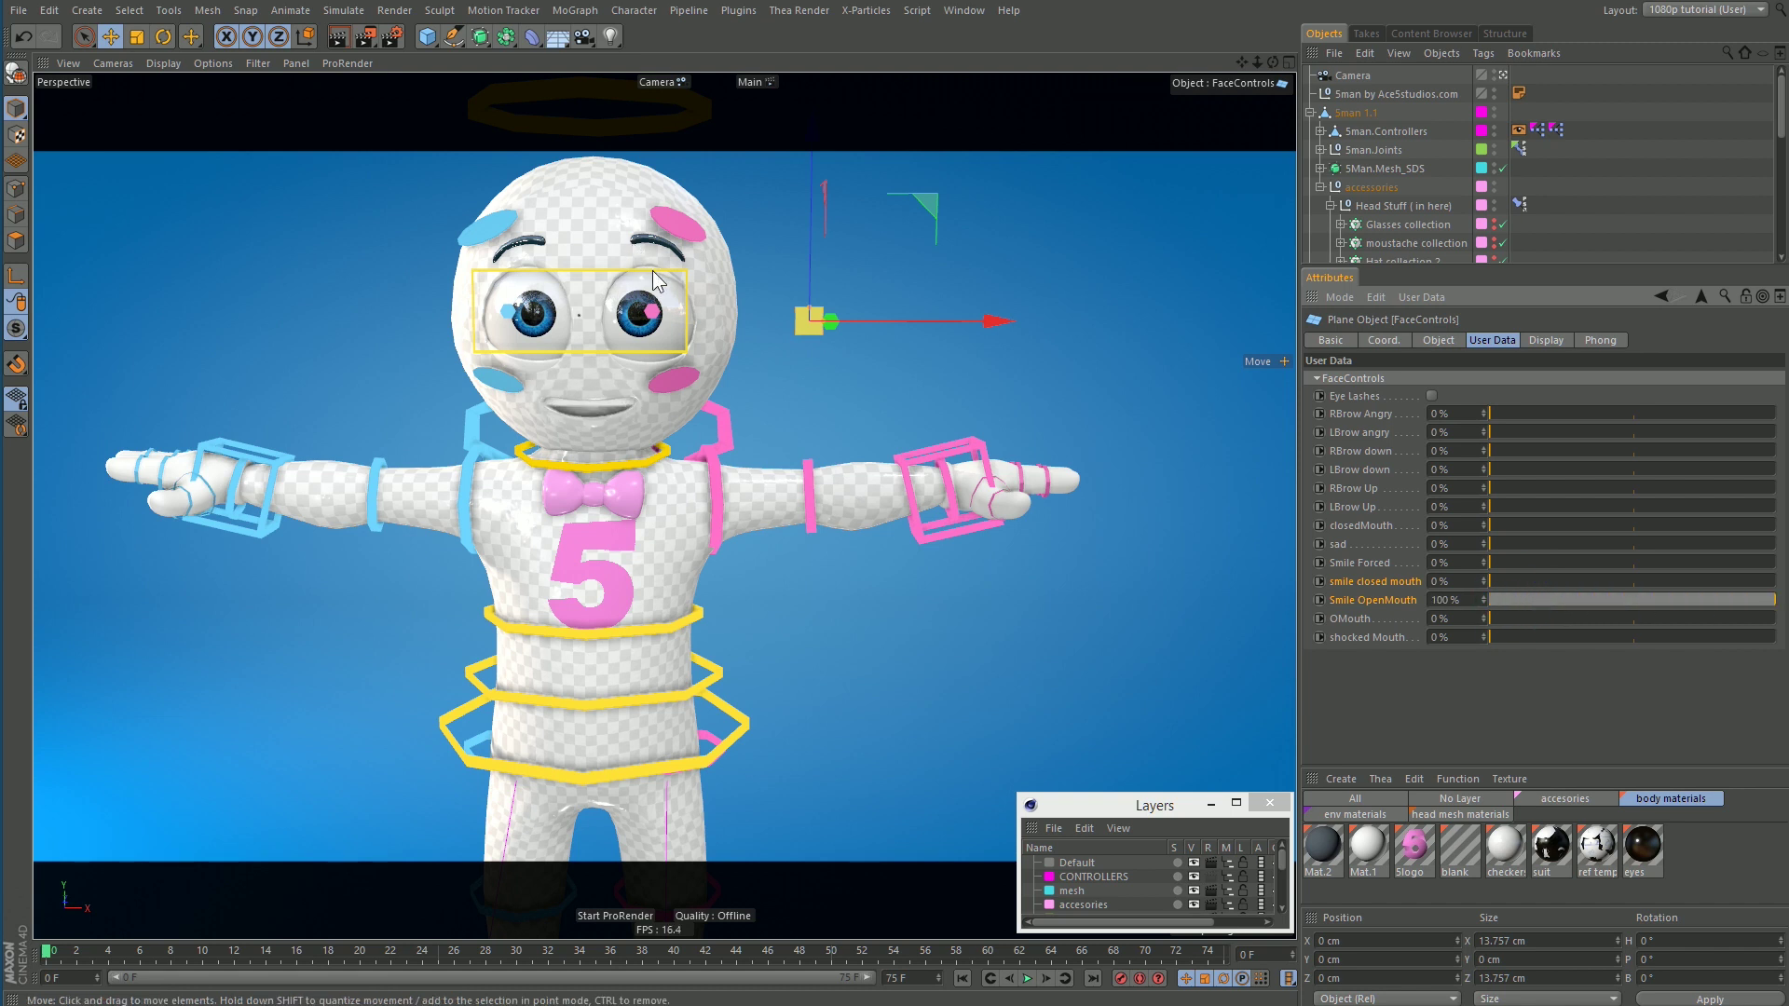
Step: Rotate the Eye2 top eyelid controller
click(677, 301)
key(r)
drag(671, 308, 596, 466)
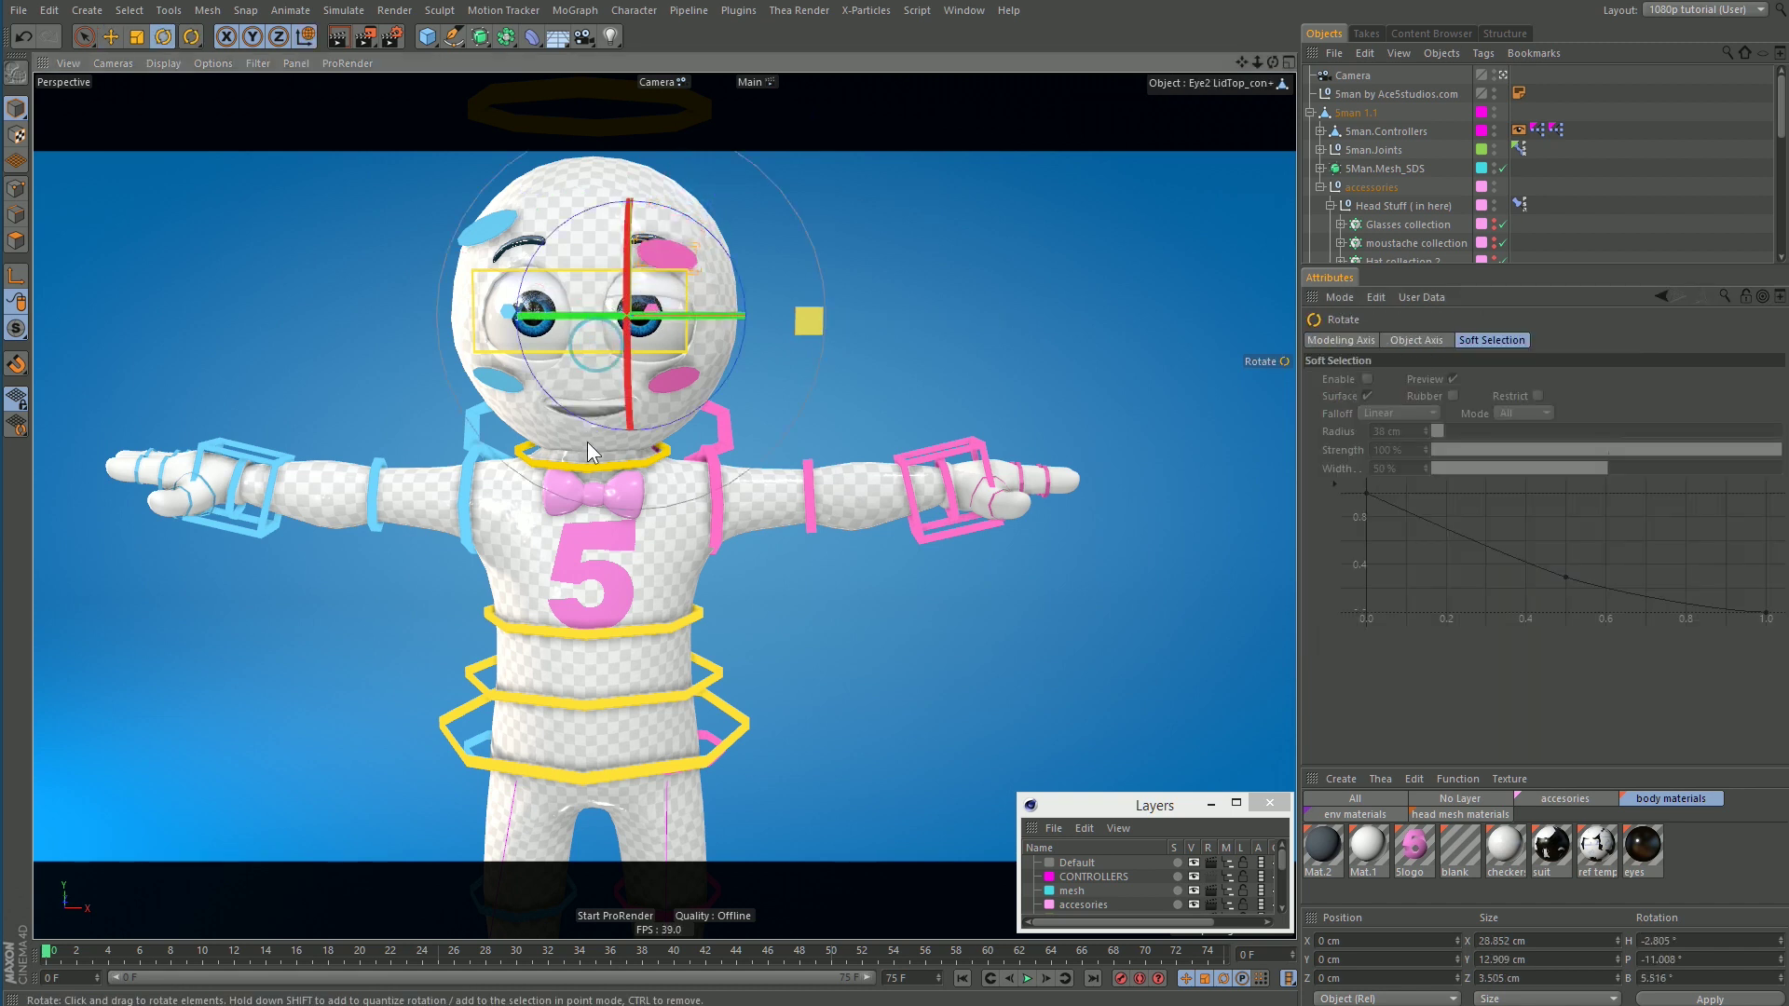
Step: Undo the eyelid rotation and the recent view changes
key(ctrl+z)
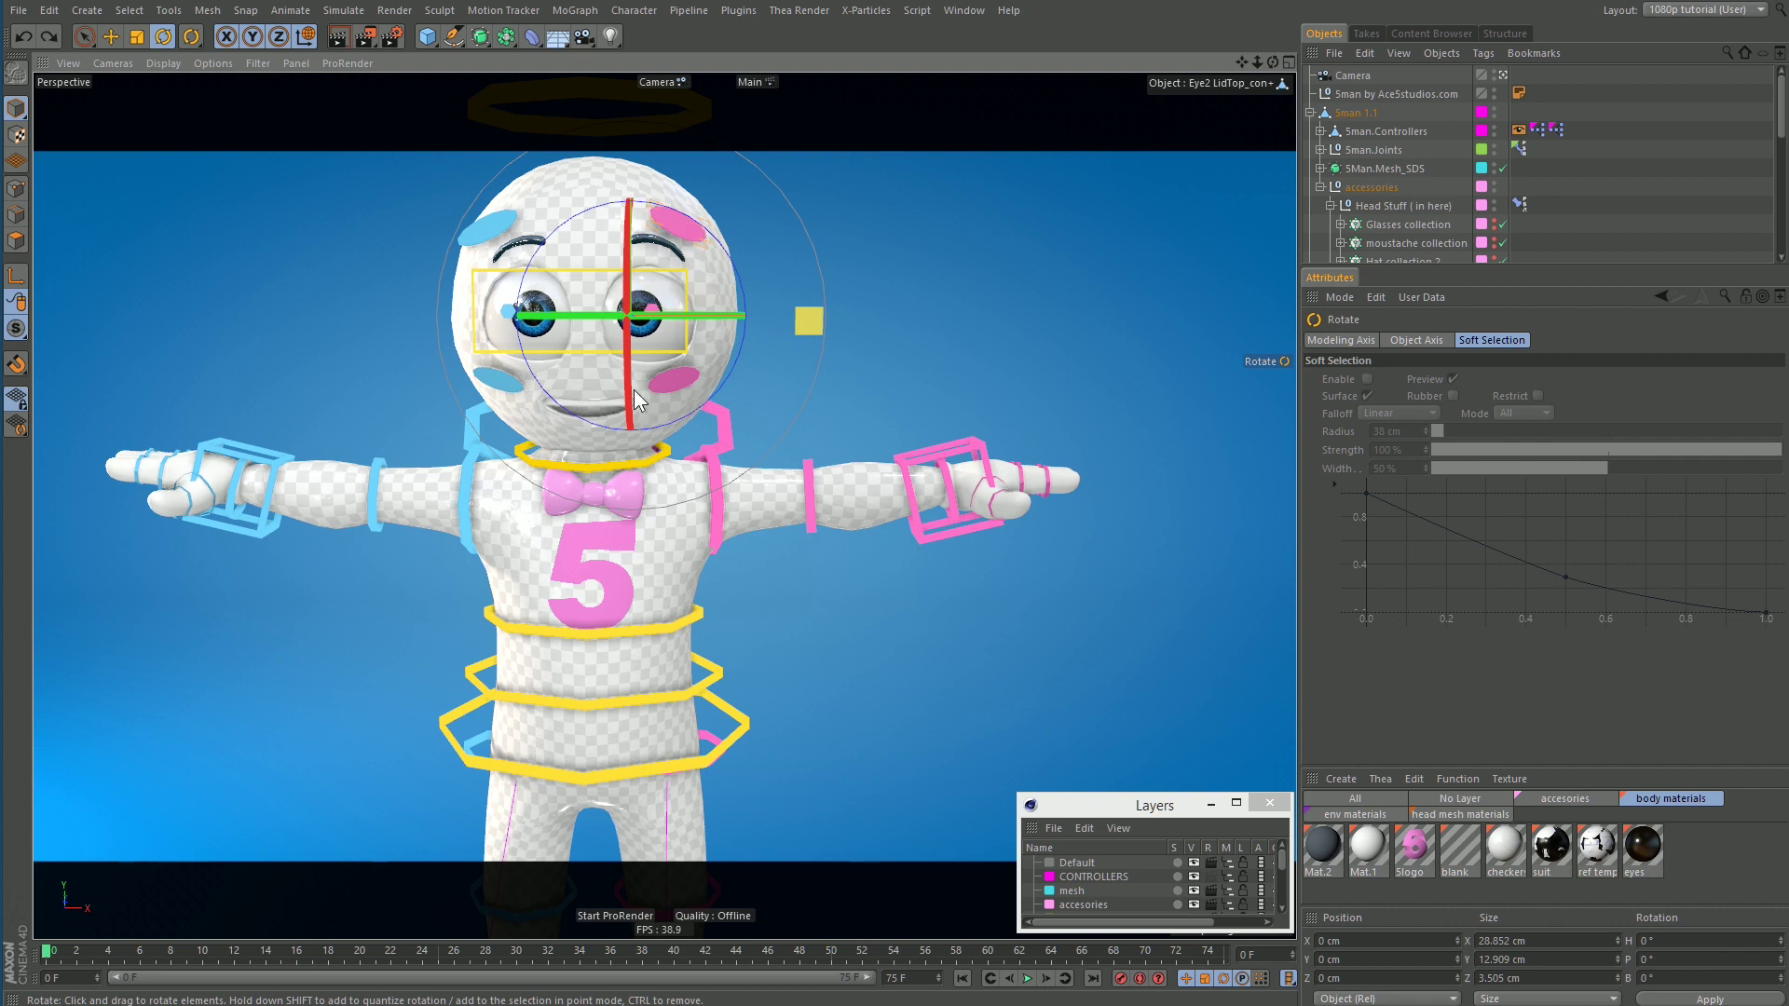
key(ctrl+z)
key(ctrl+z)
key(ctrl+z)
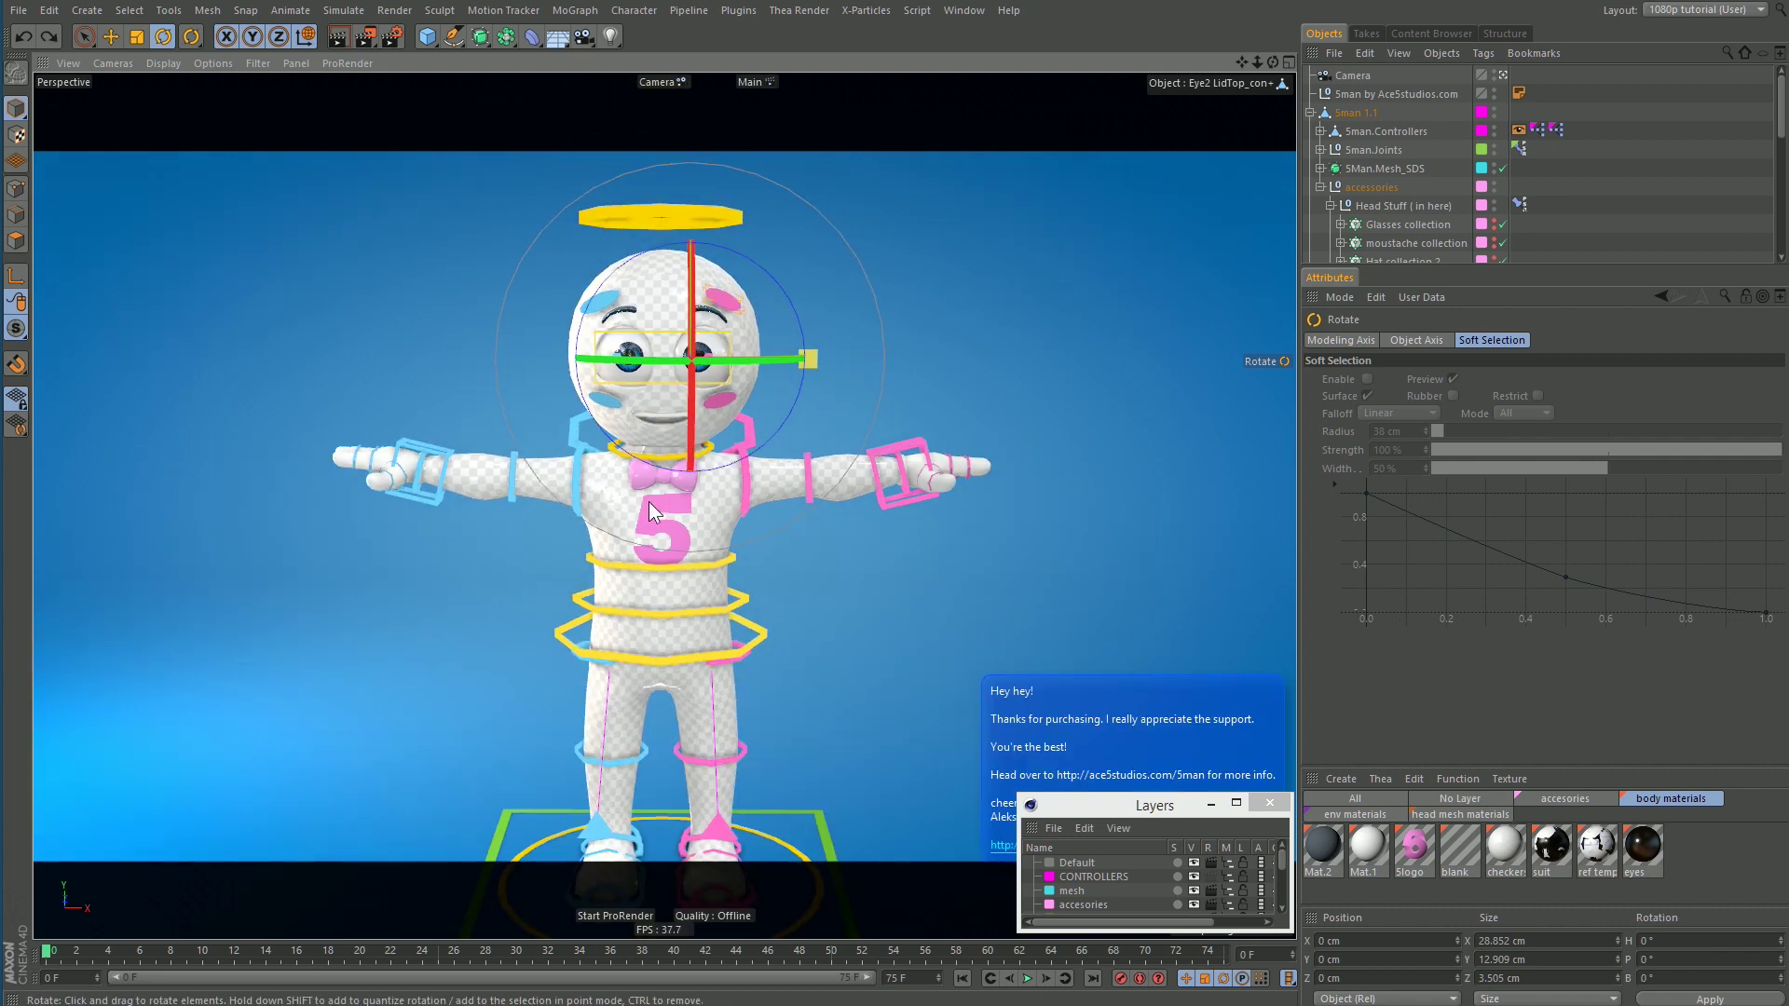
key(ctrl+z)
Step: Set Chest Thing to Nothing to remove the bowtie, and switch the cape on
click(810, 790)
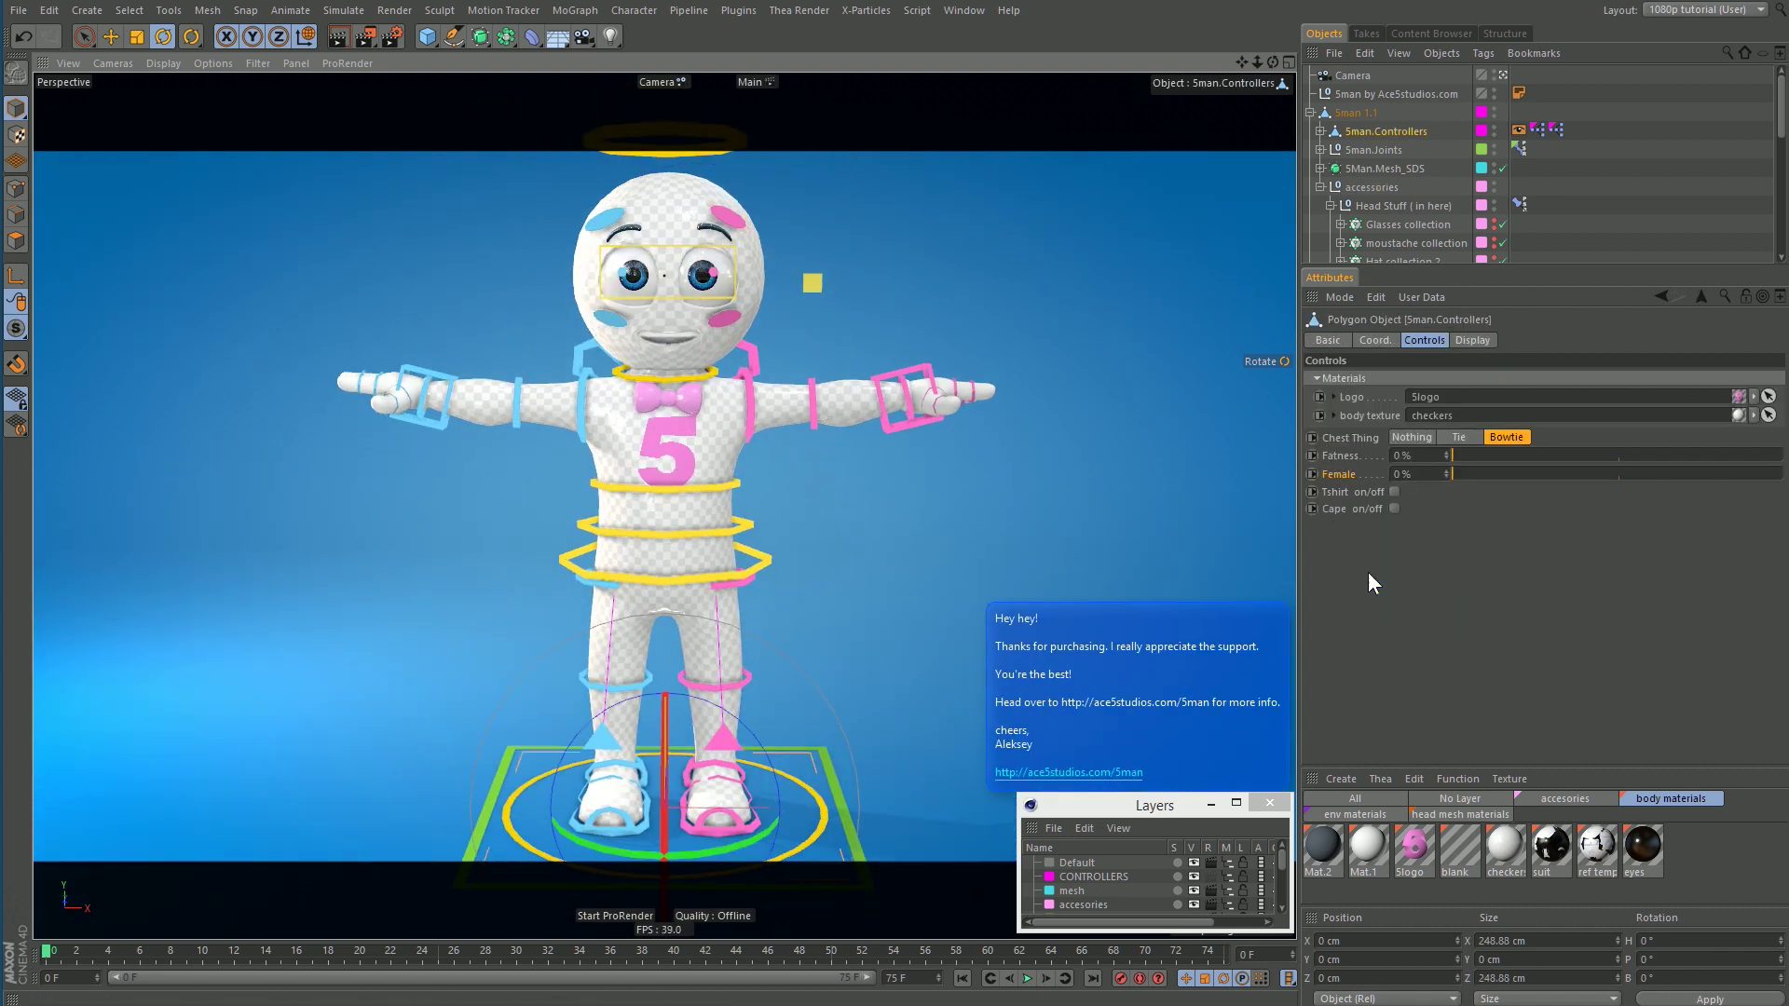
click(1468, 438)
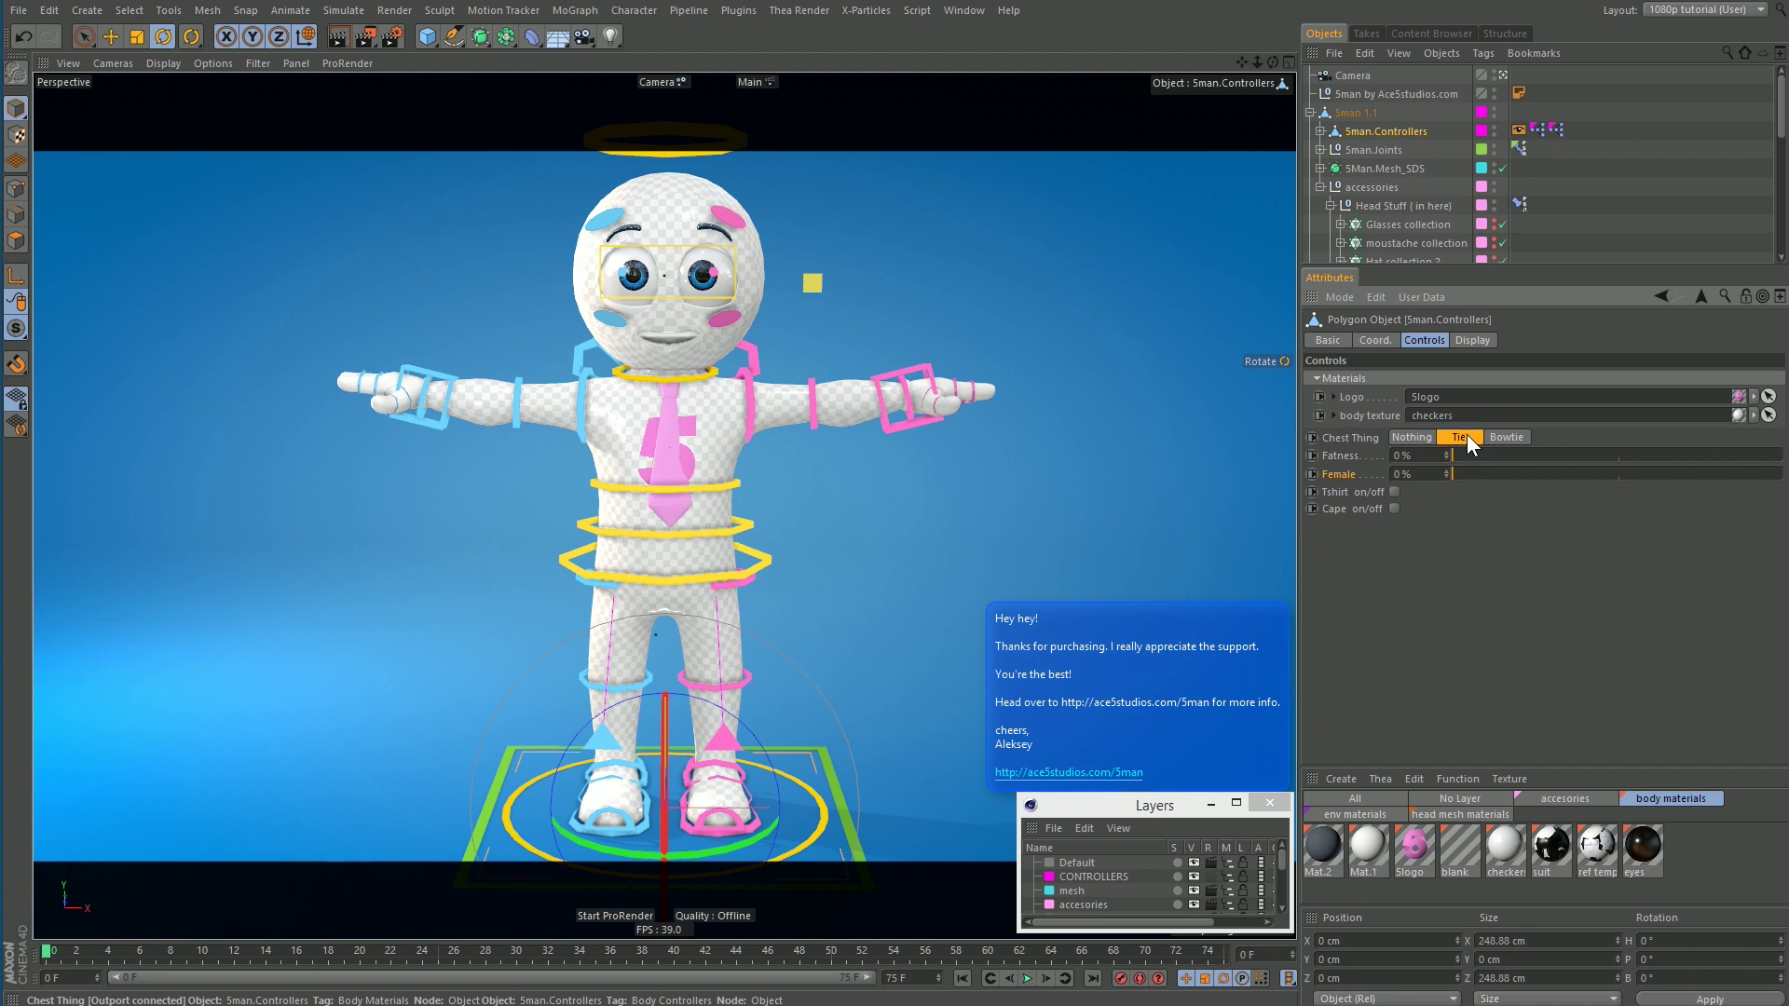
click(1393, 492)
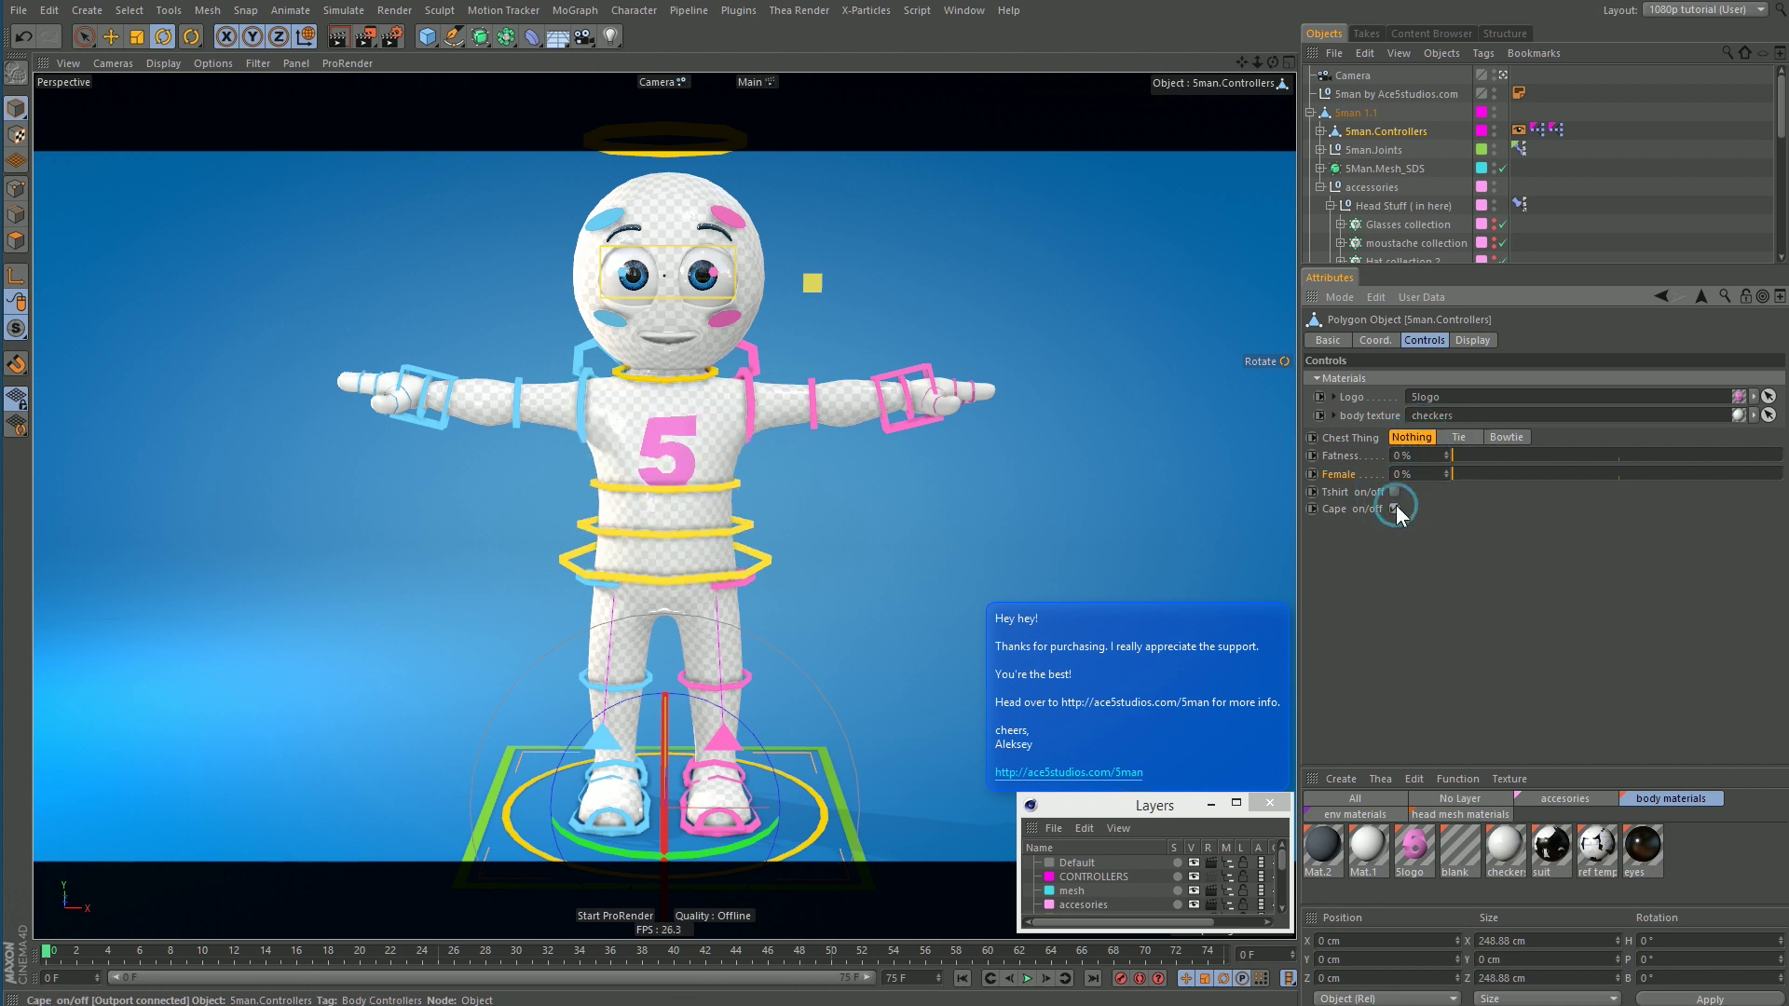
click(1395, 507)
Step: Play the animation to preview the red cape's motion, then return to frame 0
key(F8)
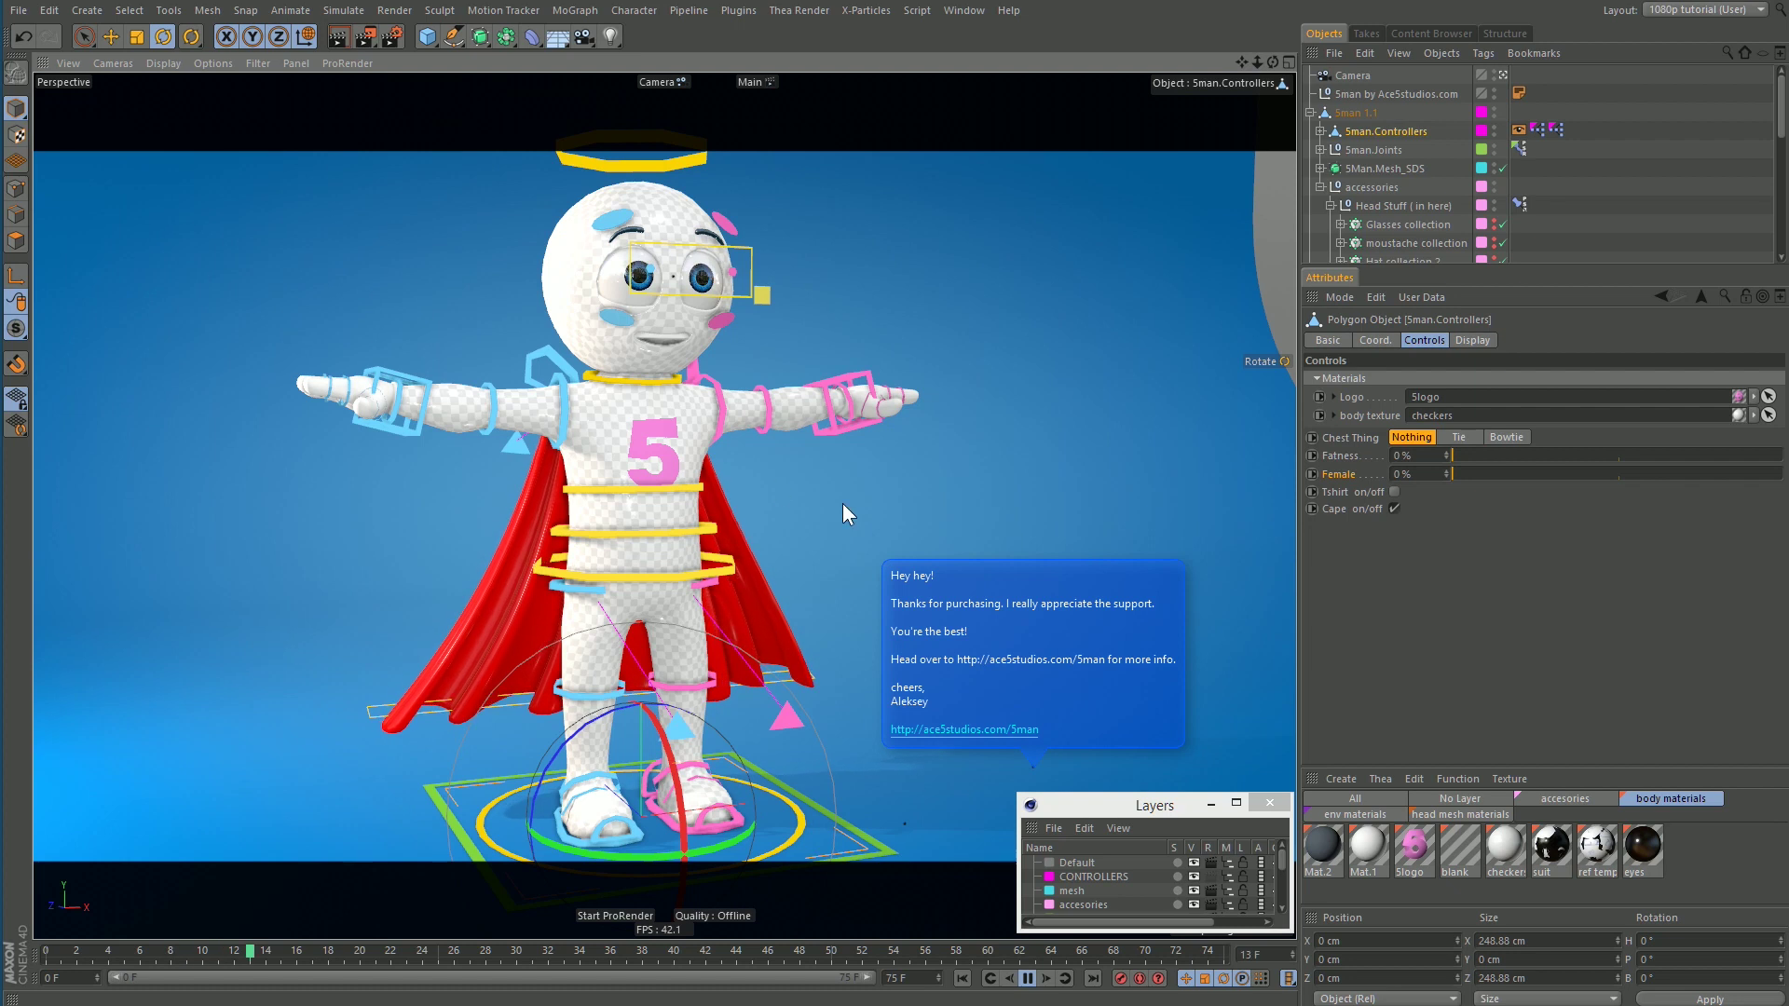
key(F8)
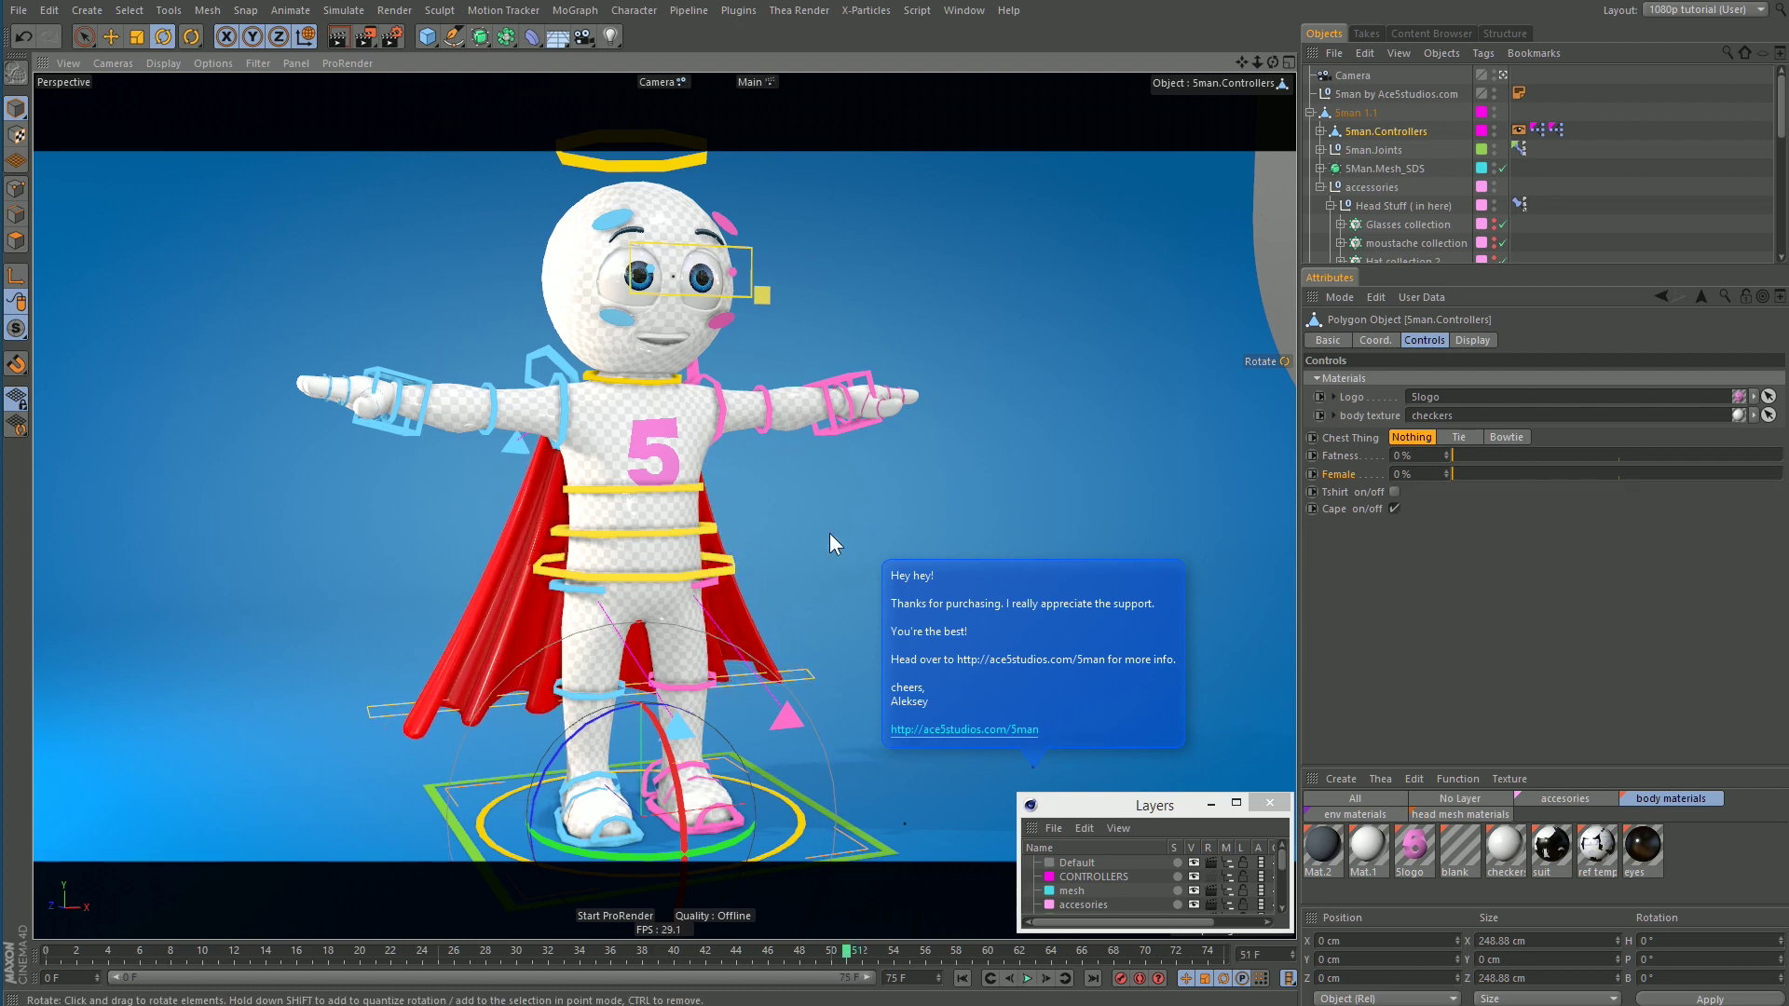
key(shift+f)
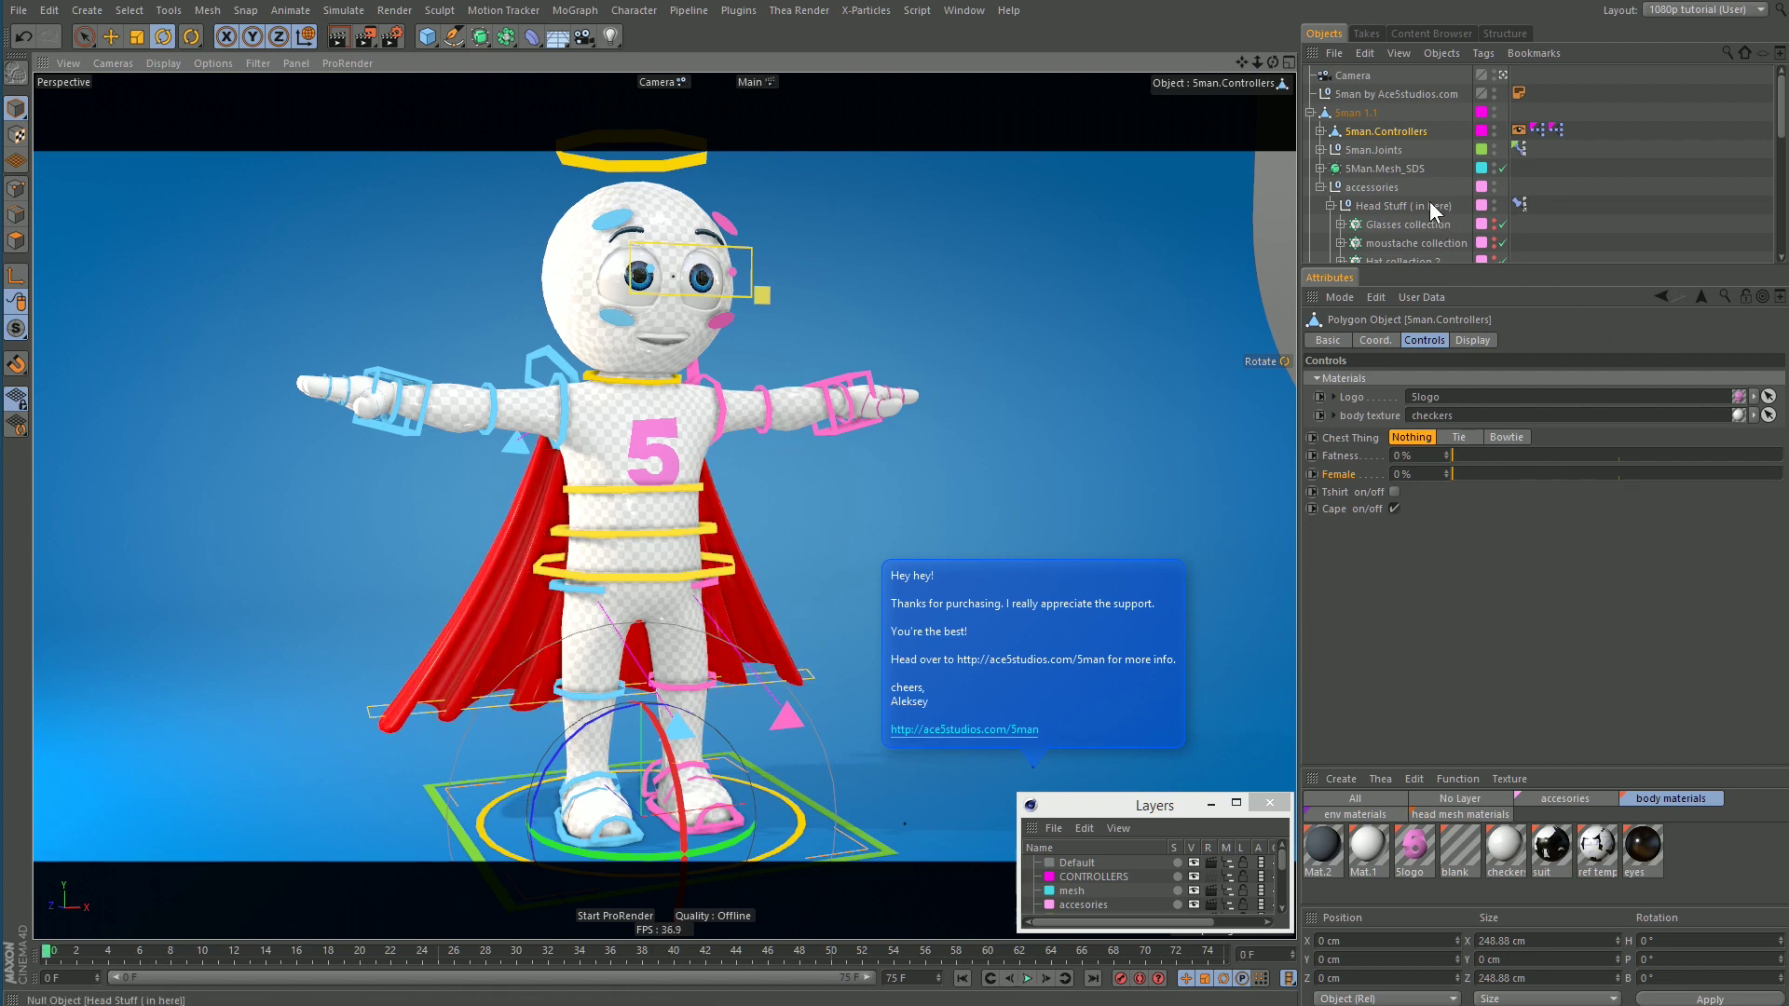
Step: Show the Glasses collection and step through its variants, ending at variant 0
scroll(1411, 199, down, 3)
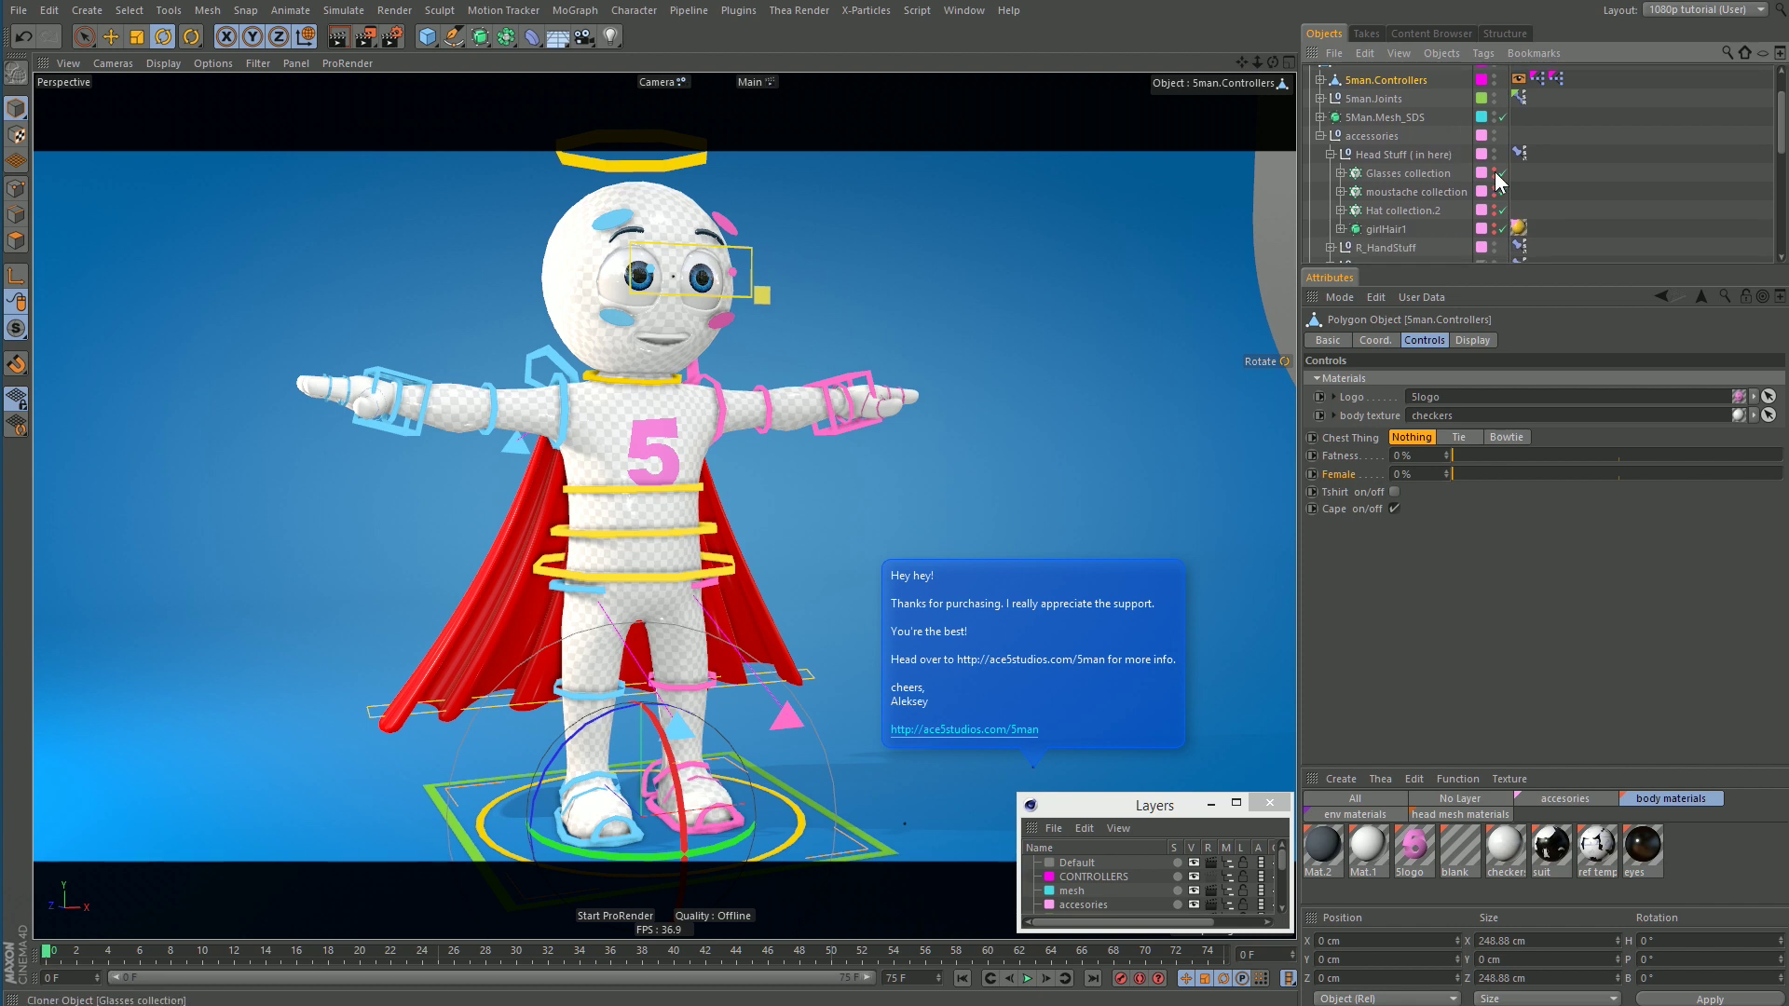
click(1496, 173)
click(1401, 173)
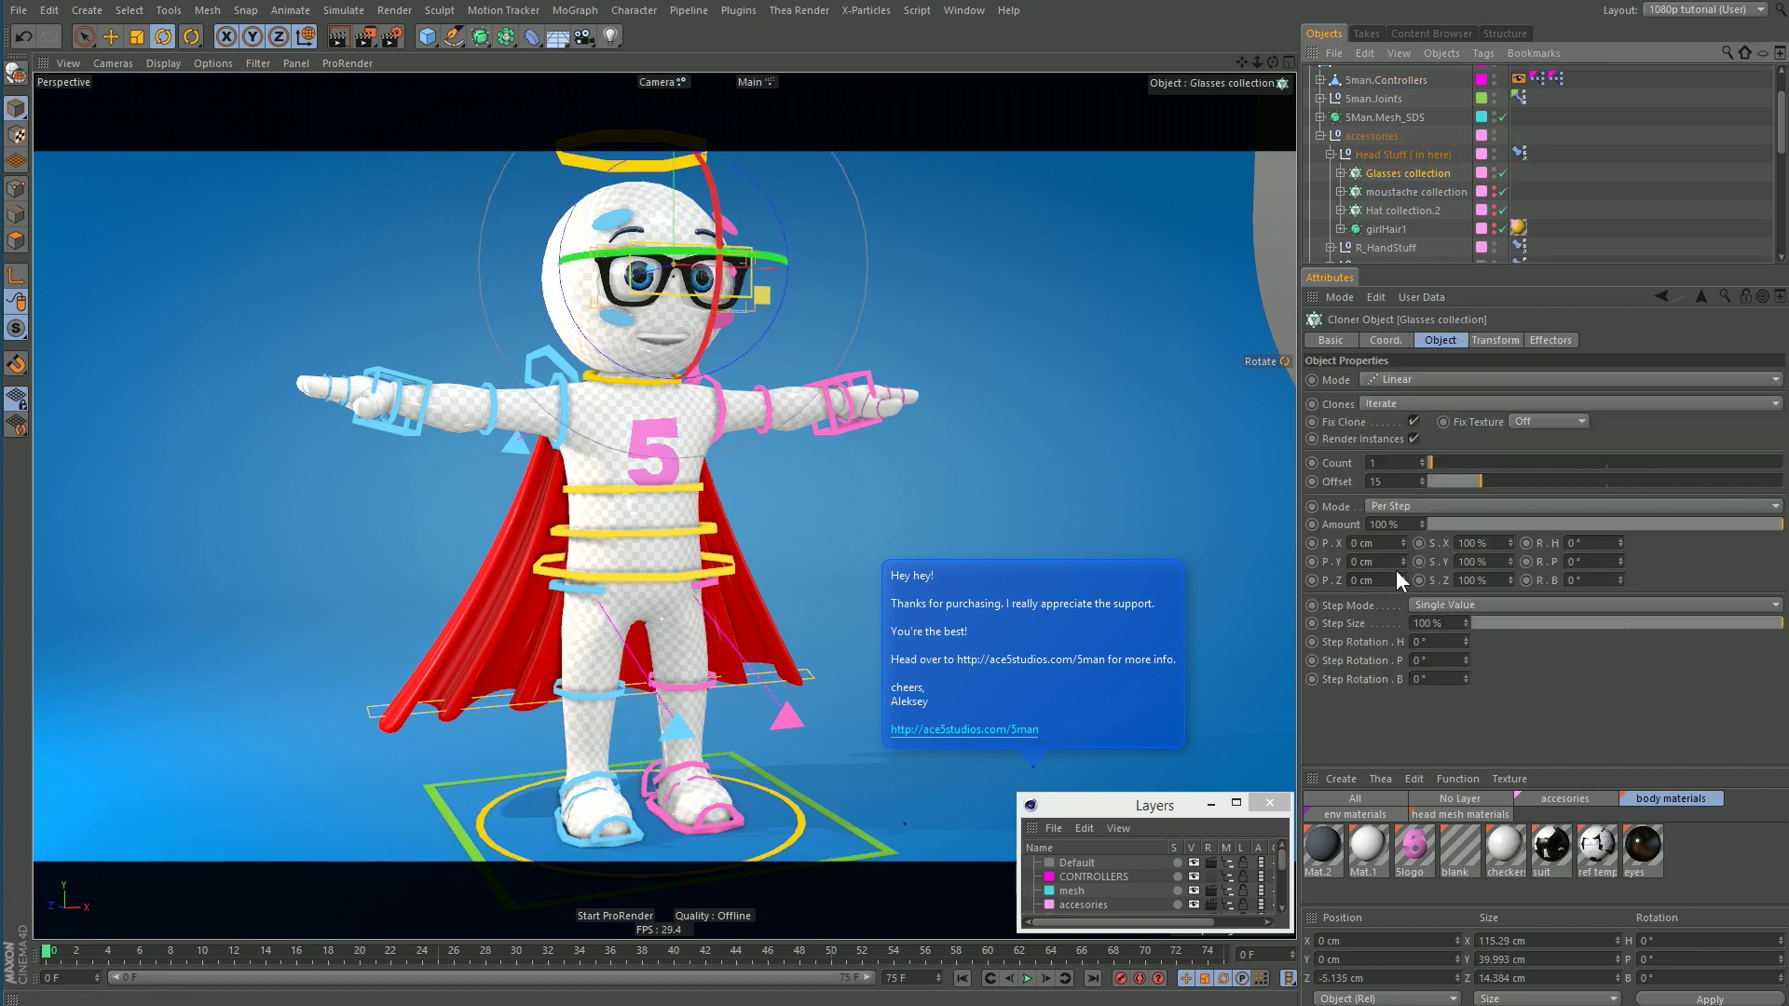
click(1403, 479)
key(Down)
key(Down)
key(Up)
key(Return)
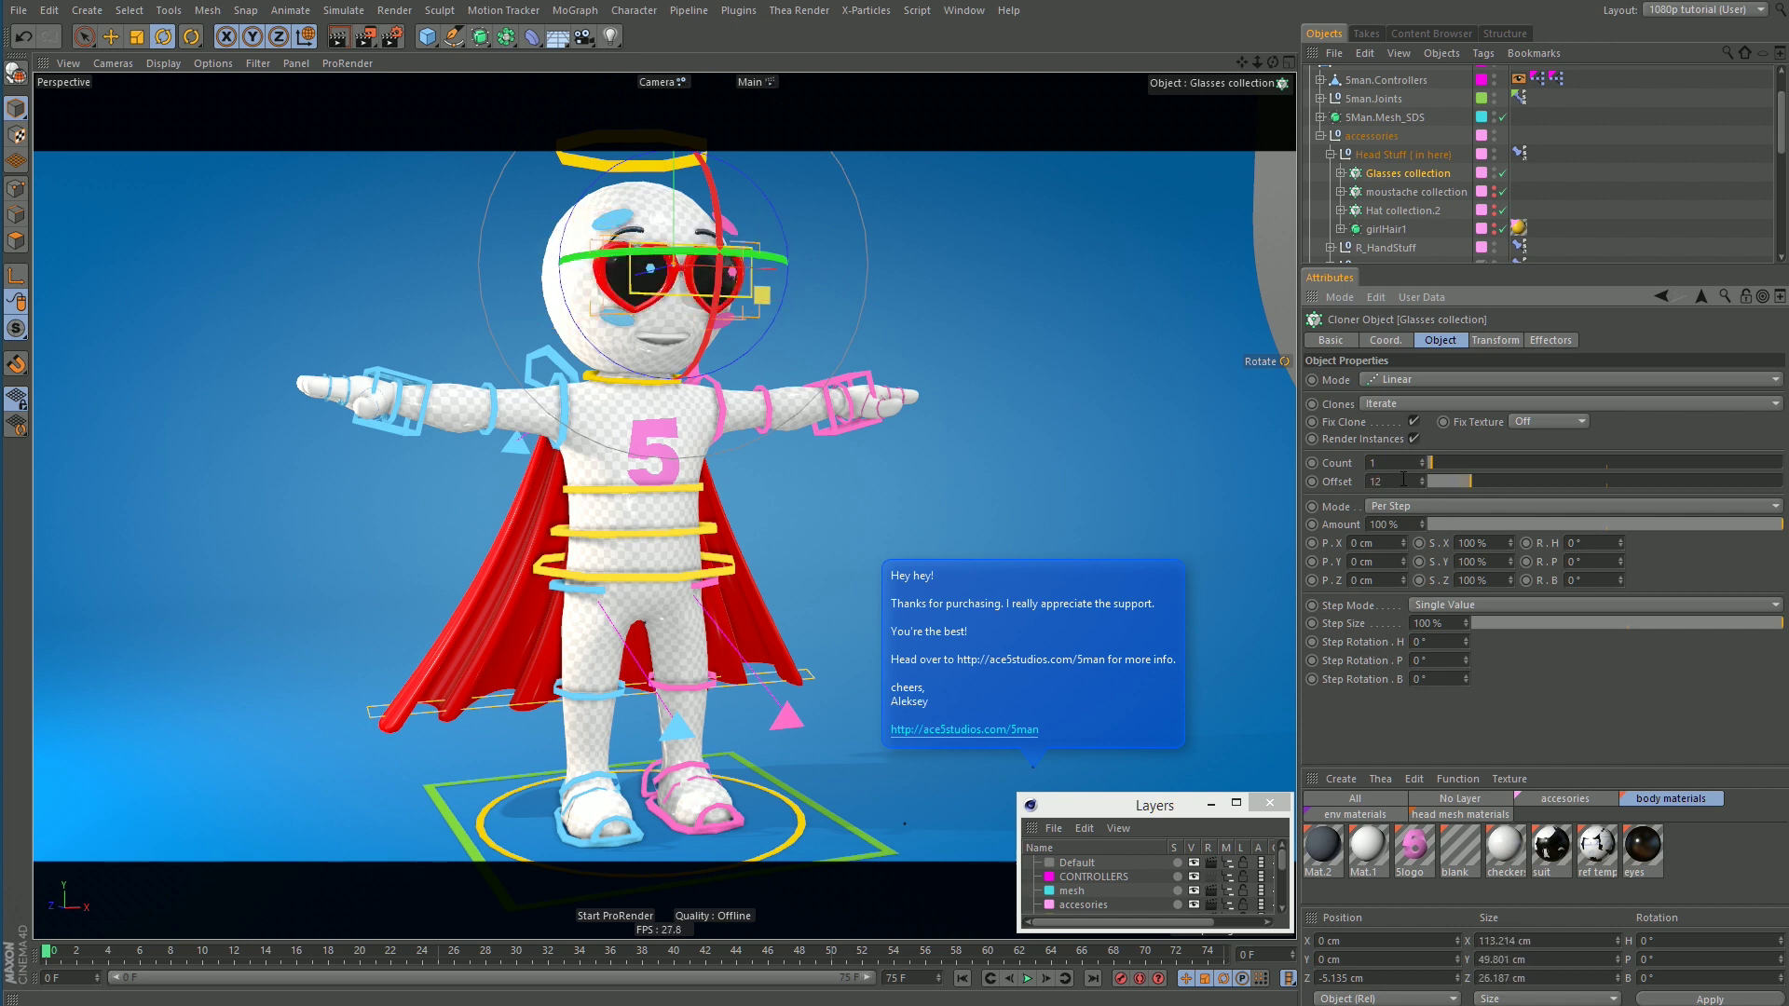
drag(1470, 481, 1436, 503)
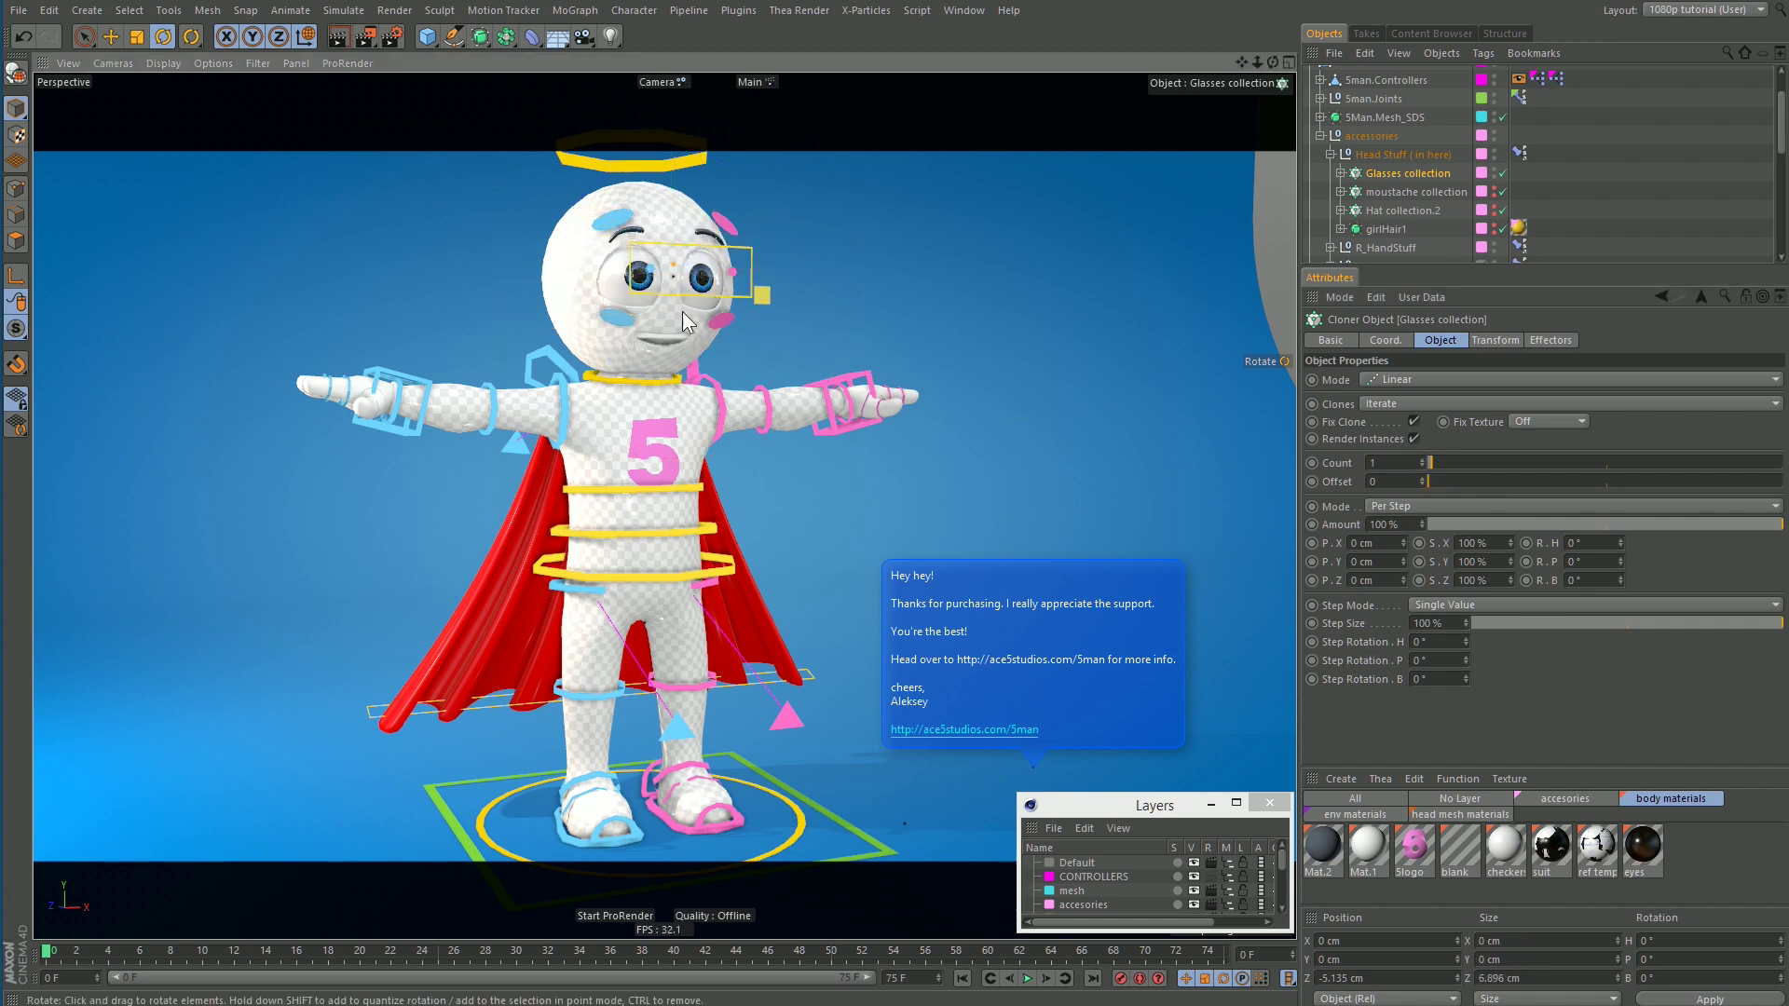
Step: Cycle the glasses variants again, settling on the round black glasses
alt+drag(597, 335, 631, 335)
click(1396, 480)
key(Up)
key(Up)
key(Up)
key(Up)
key(Up)
key(Up)
key(Down)
key(Up)
key(Down)
key(Down)
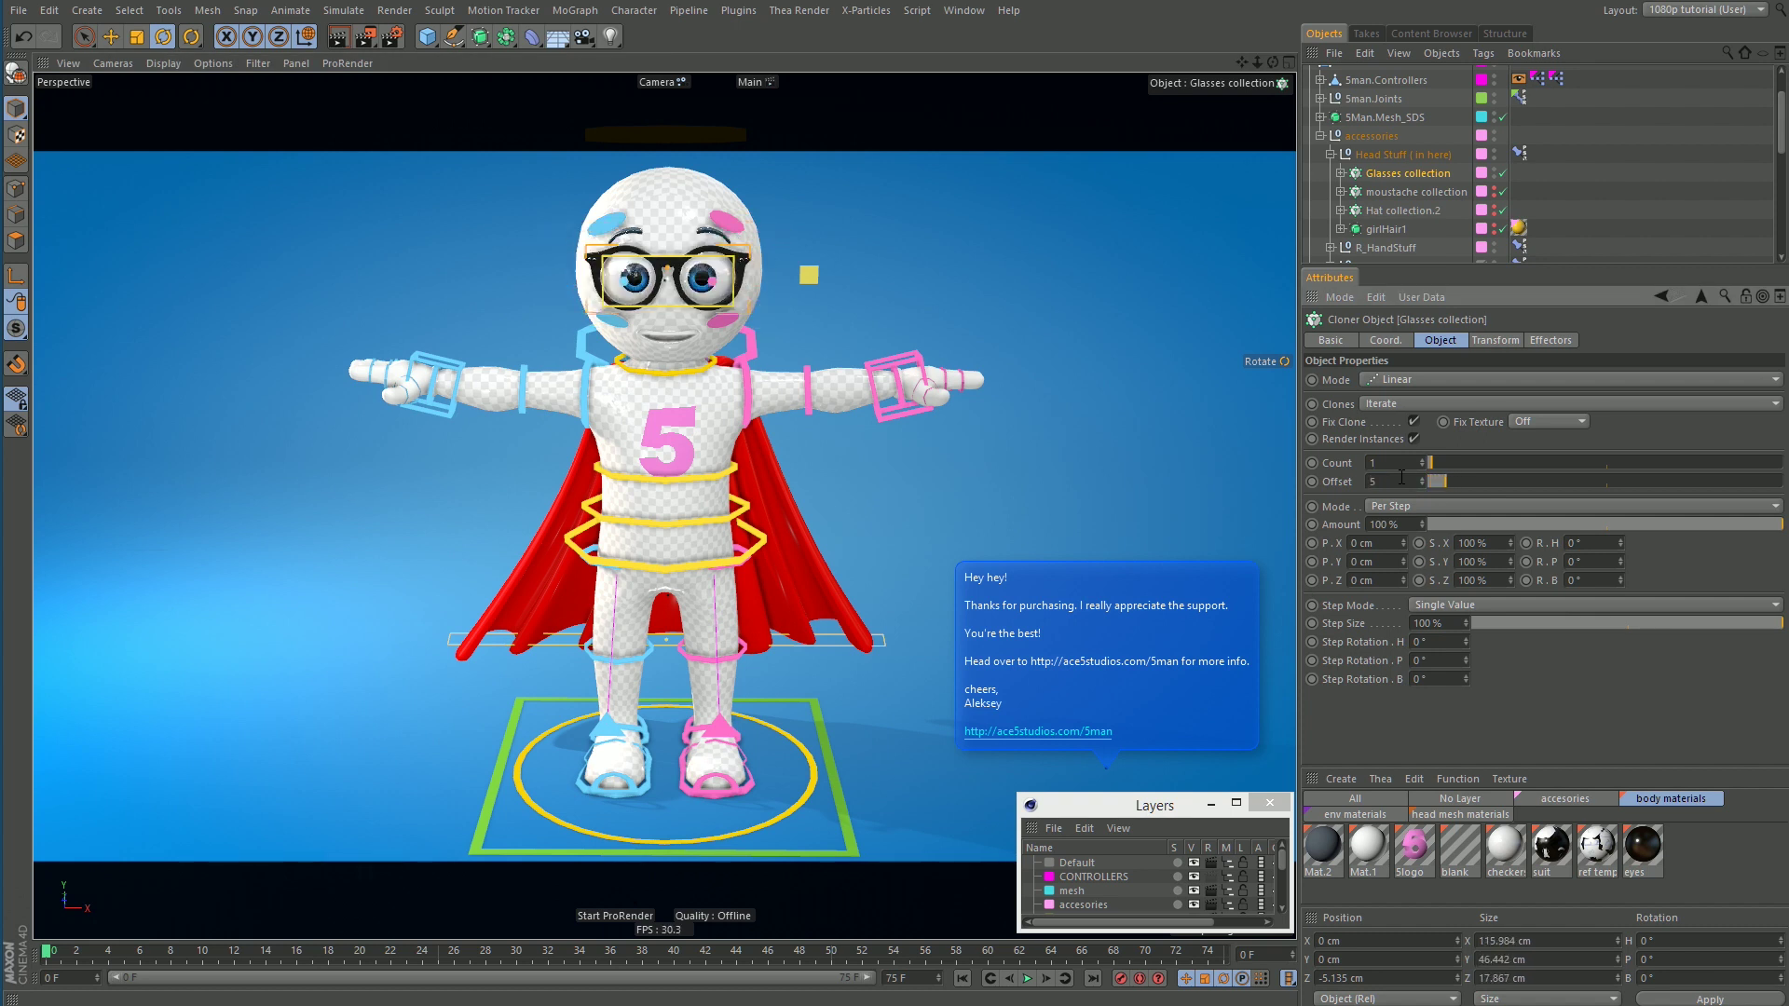
alt+drag(615, 280, 642, 308)
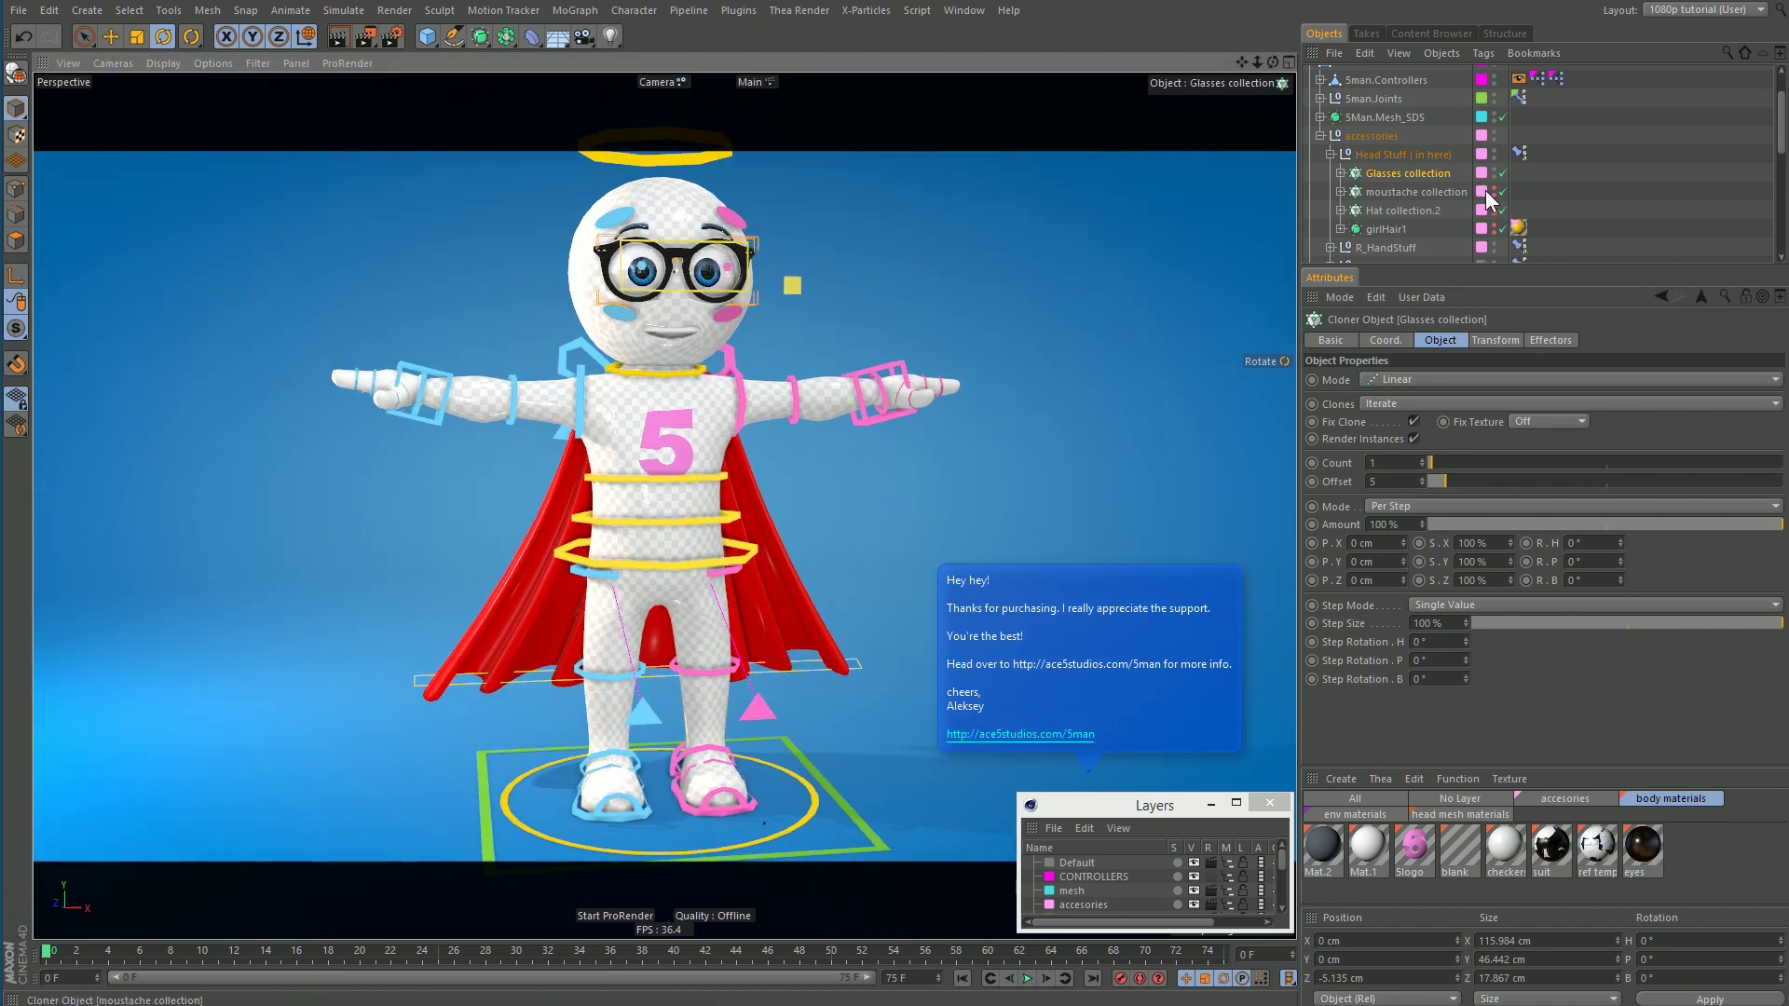
Step: Show the moustache, scale it to nearly twice its size as a test, then undo
click(1494, 192)
click(1398, 192)
click(1395, 487)
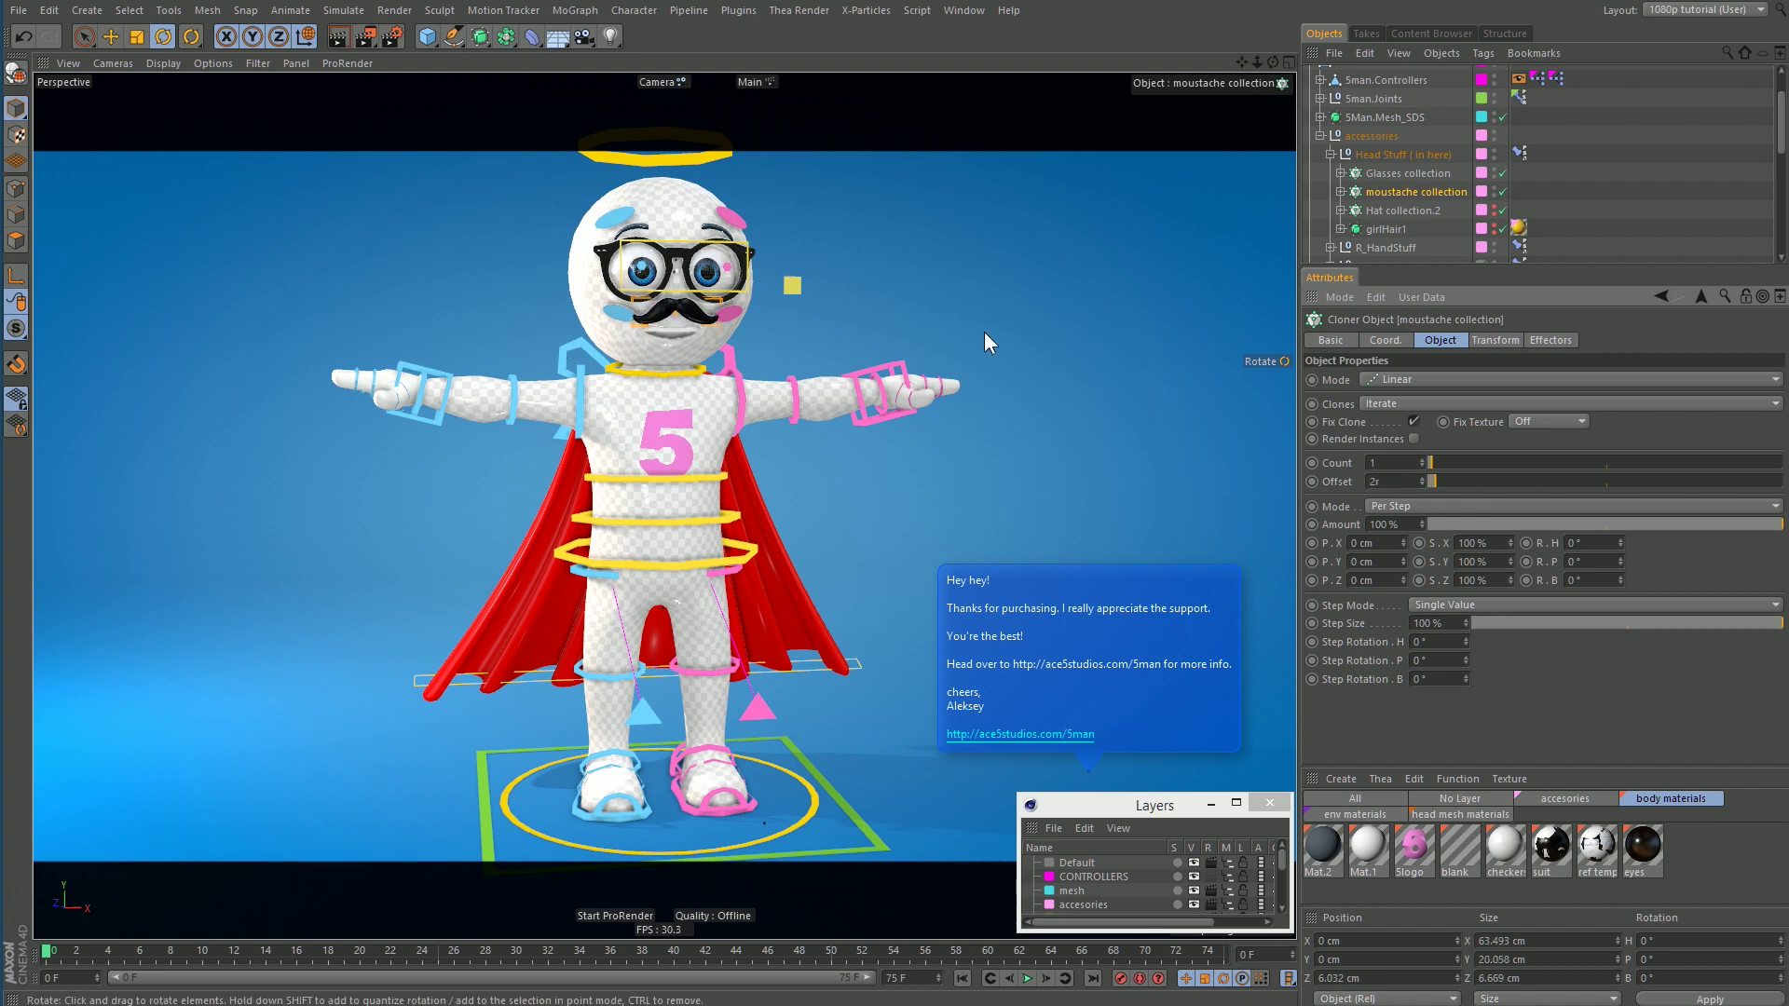
key(t)
drag(744, 319, 1092, 255)
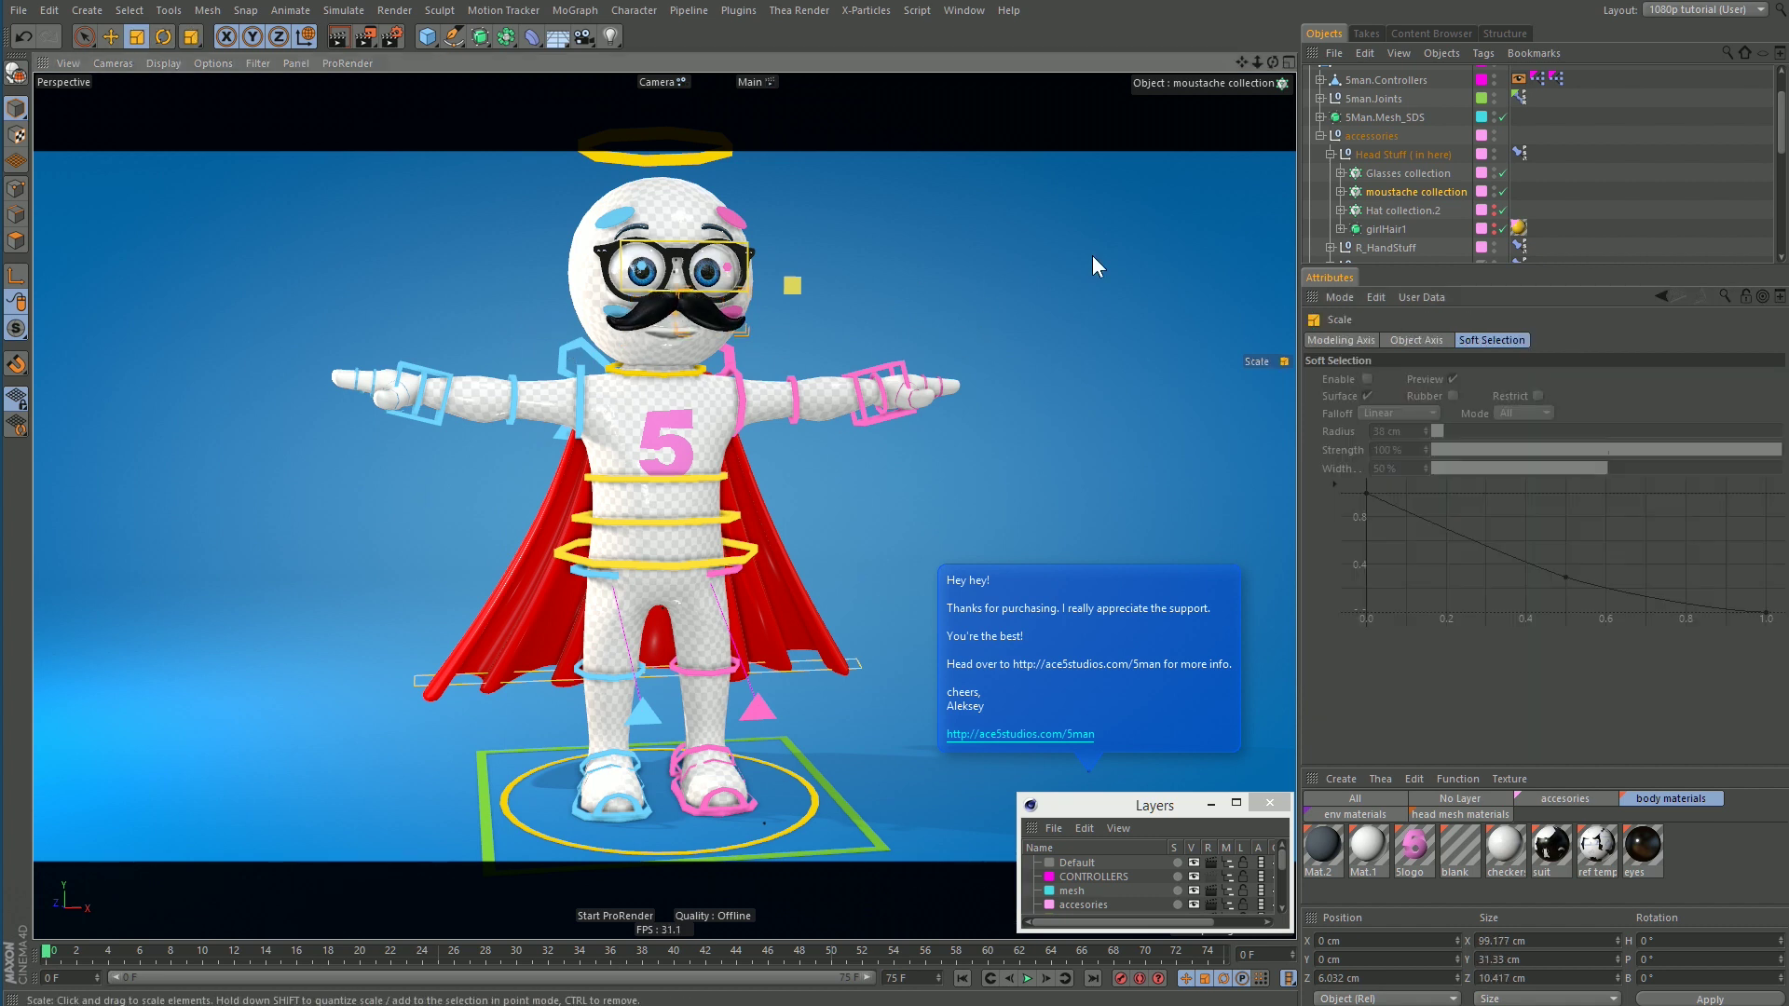
key(ctrl+z)
key(ctrl+z)
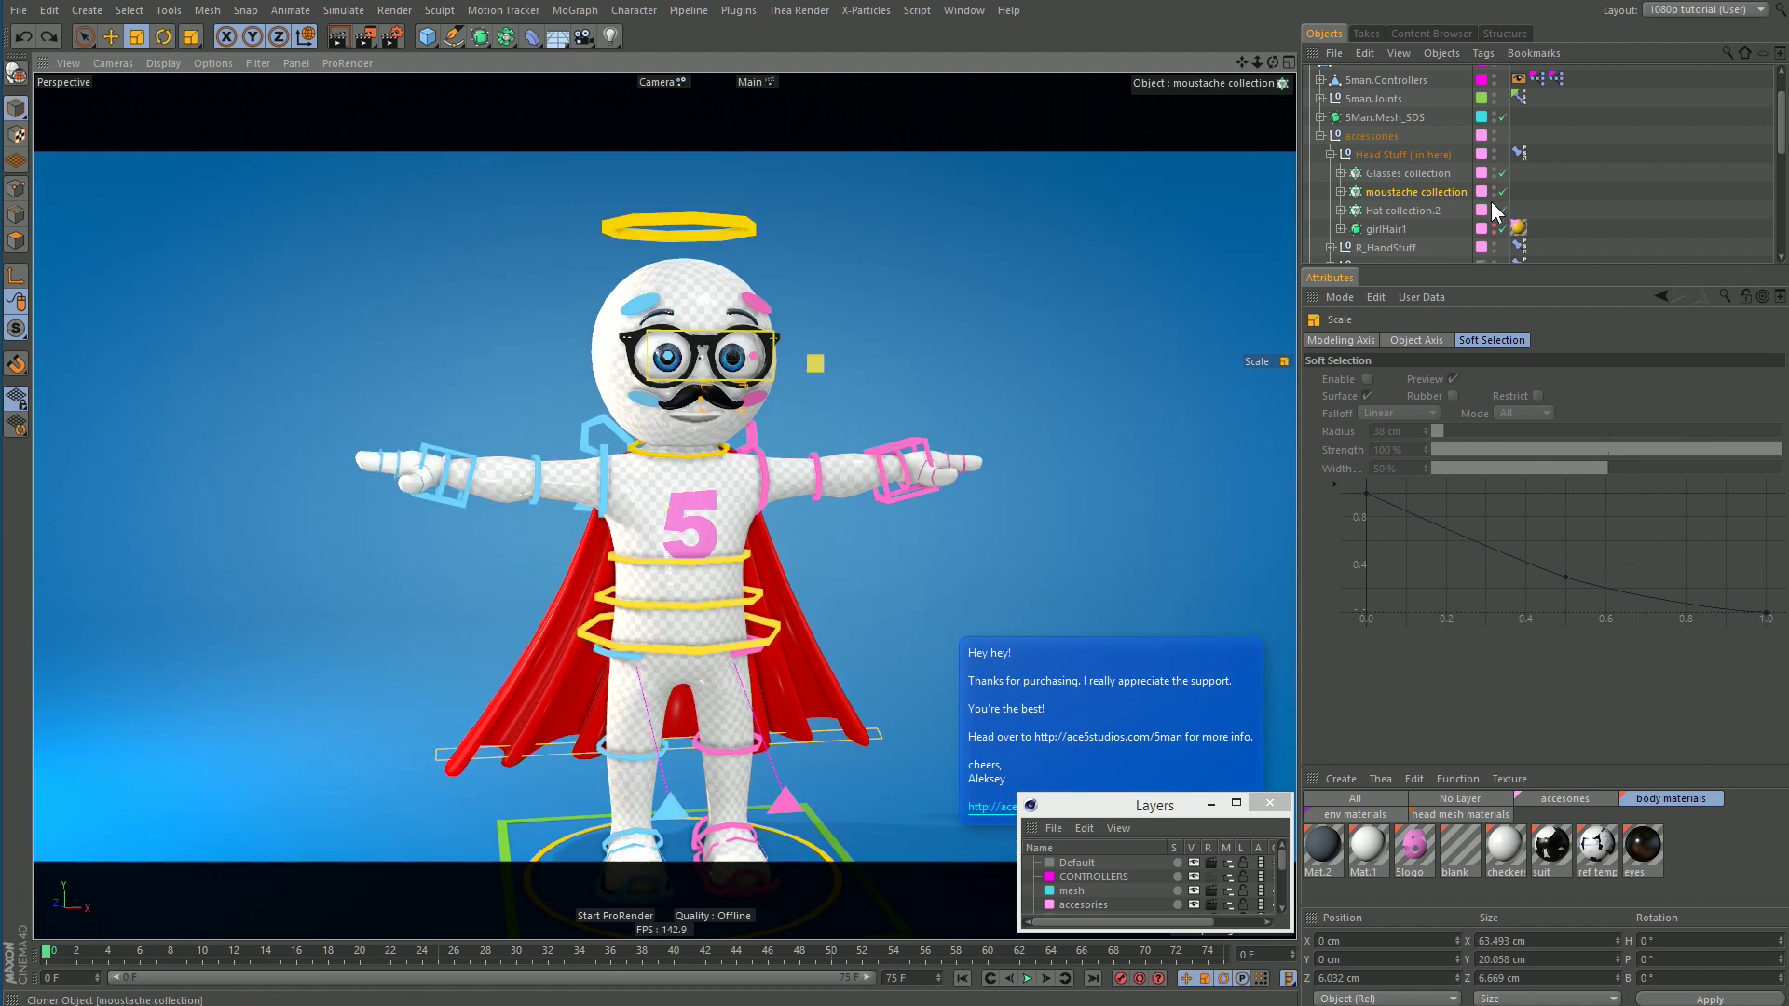
Step: Turn on the hat collection and set its Offset to 1, swapping headphones for a helmet
click(1493, 205)
click(585, 330)
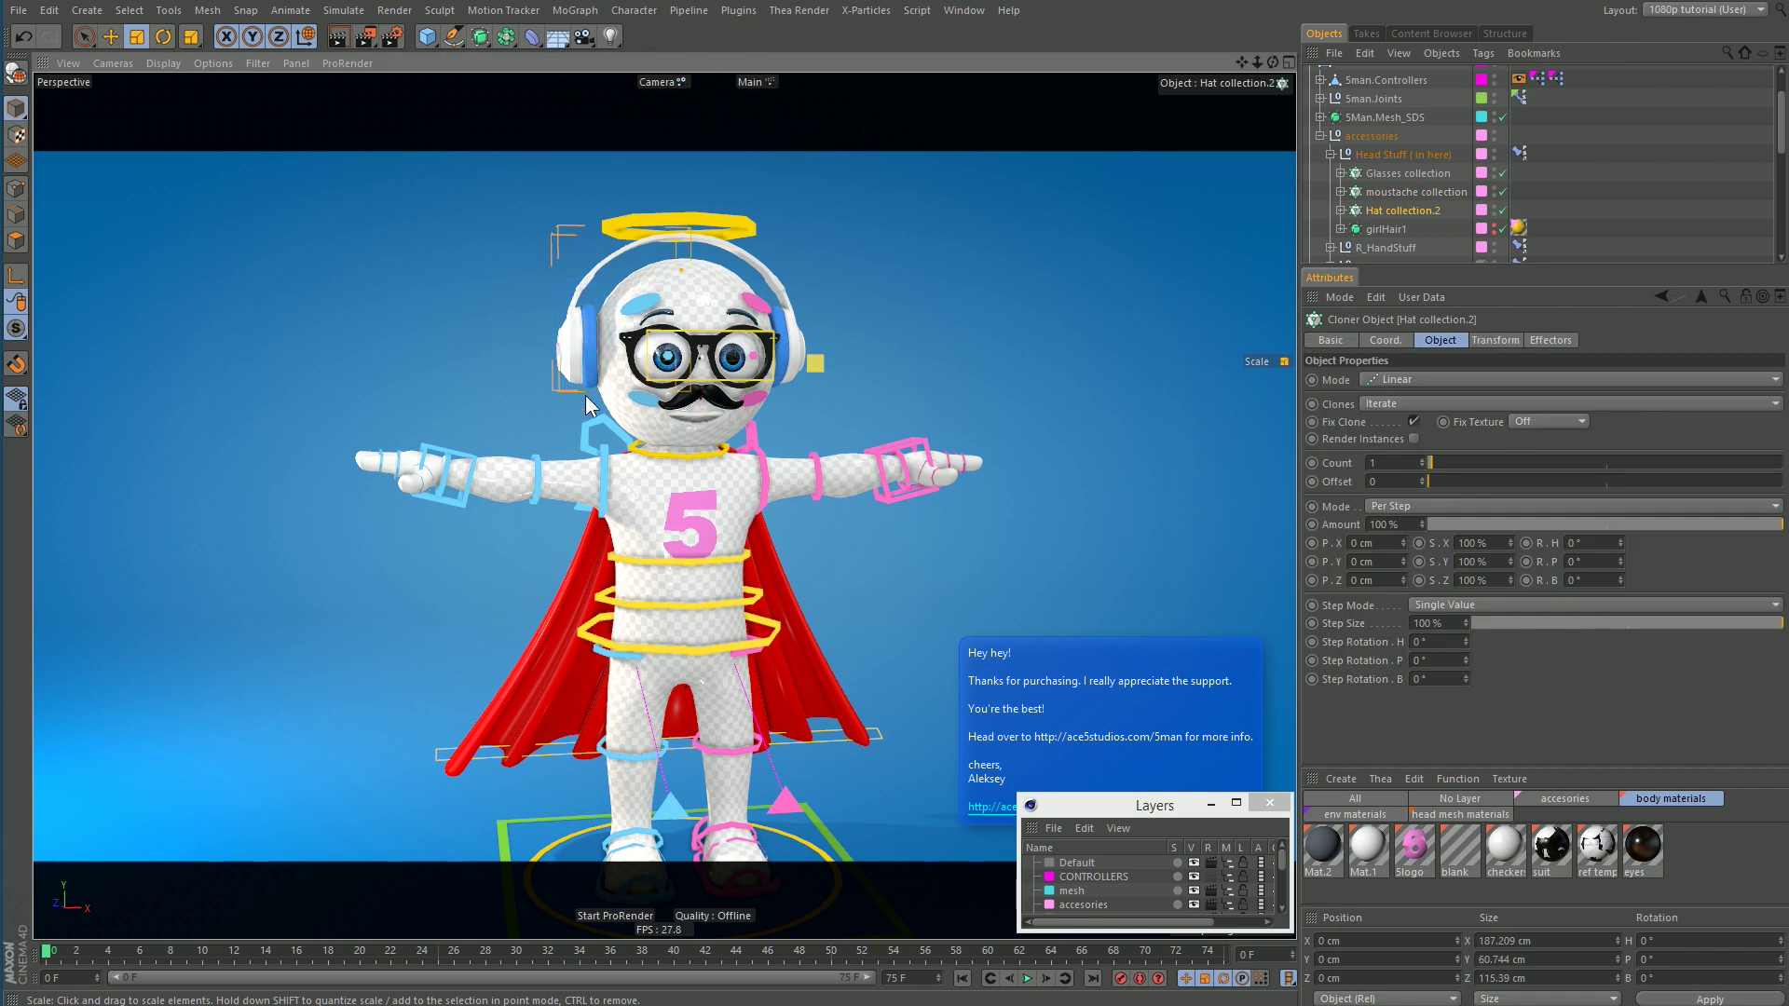
click(1390, 481)
text(1)
key(Return)
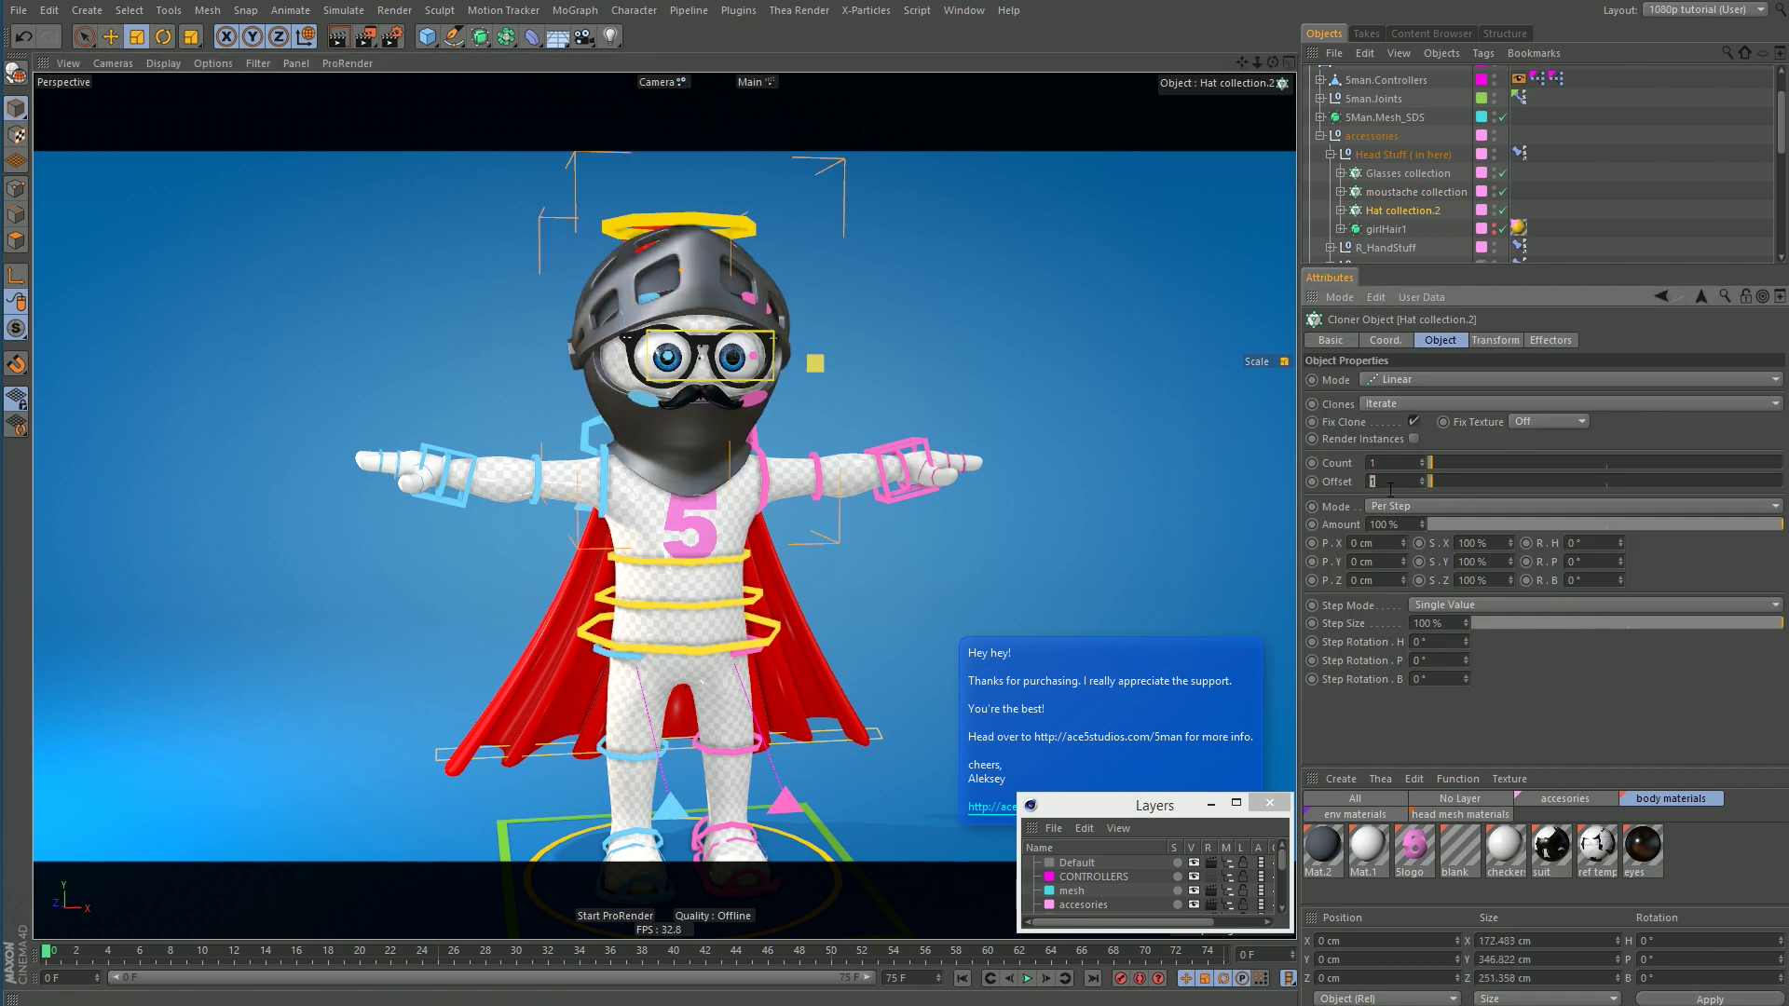
Step: Set the hat Offset to 2 for the white cap and reframe the front view
alt+drag(652, 363, 781, 364)
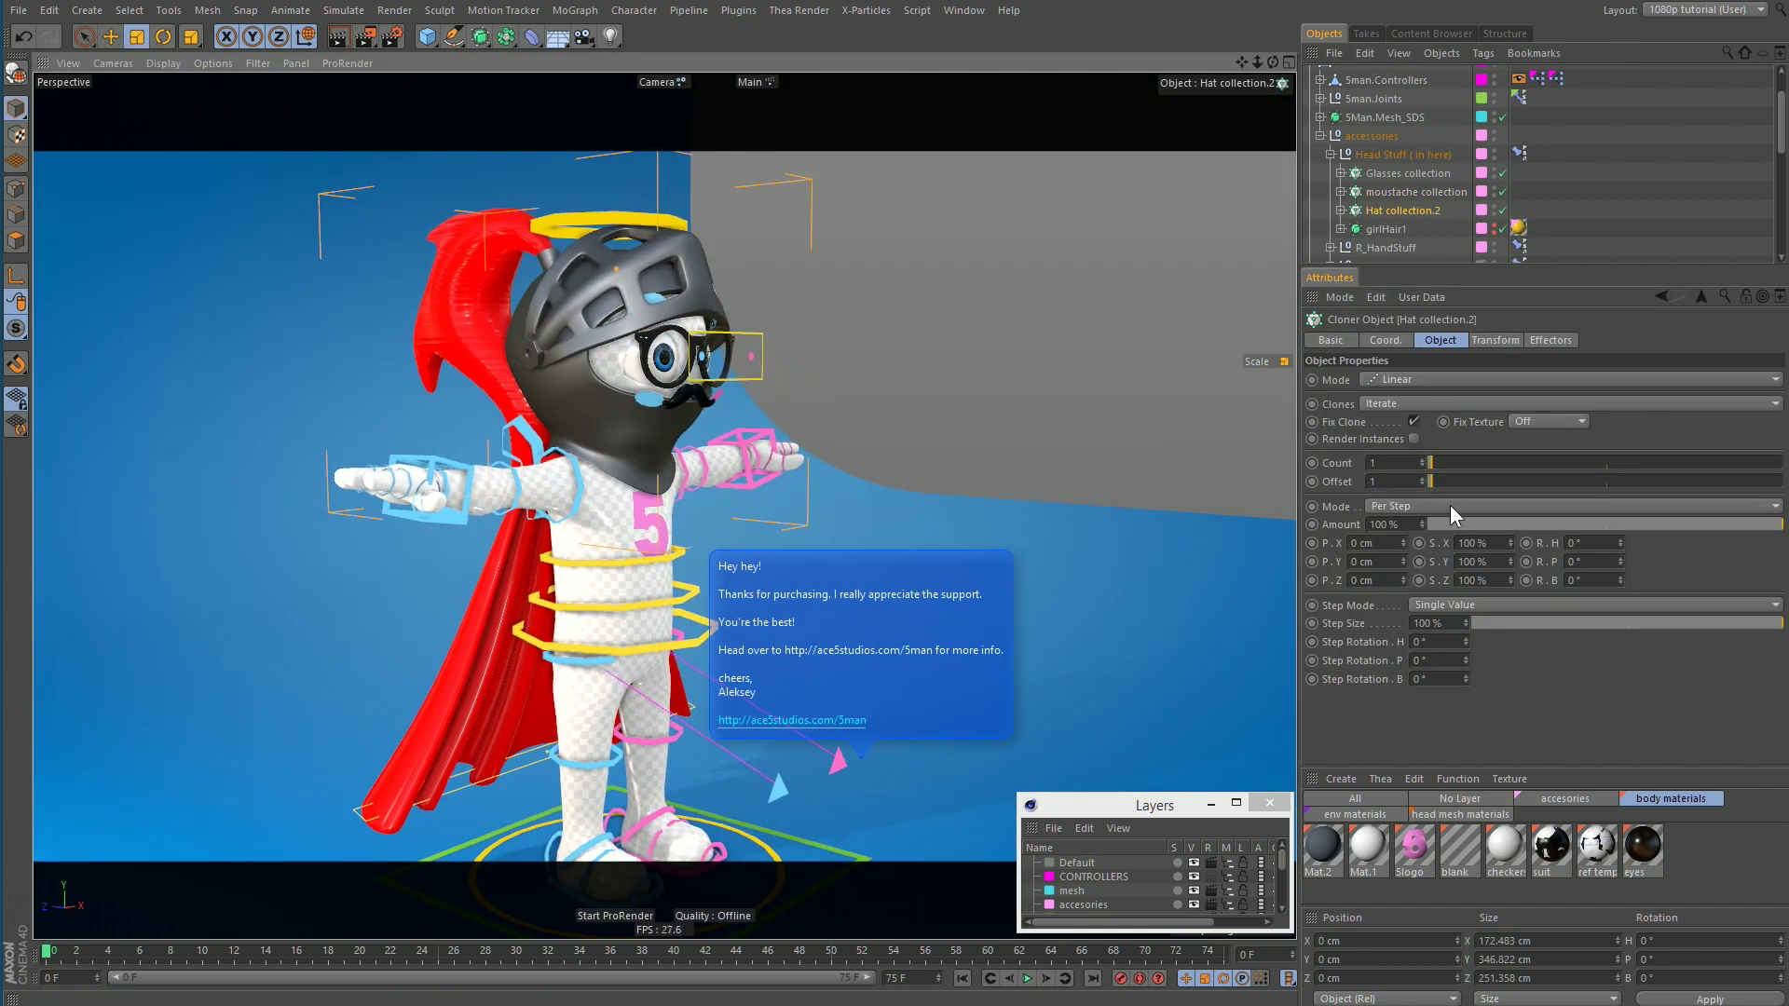
click(1403, 483)
text(2)
key(Return)
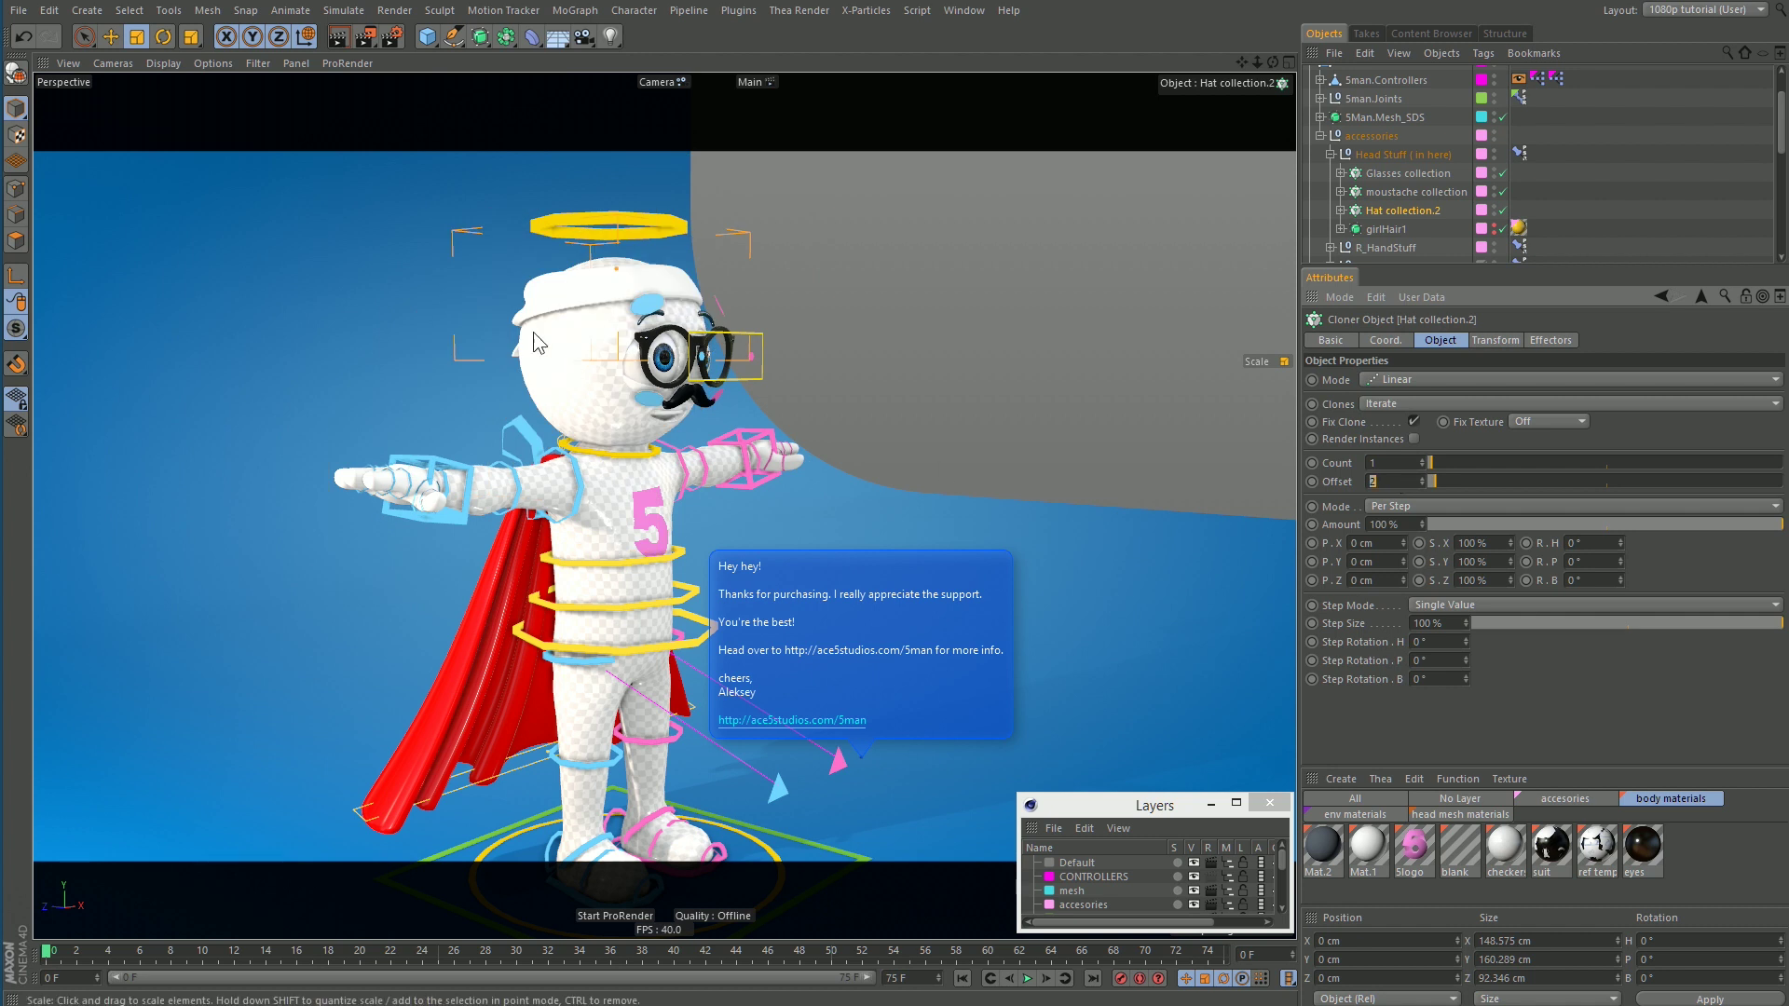
alt+drag(652, 373, 885, 373)
scroll(1383, 487, up, 1)
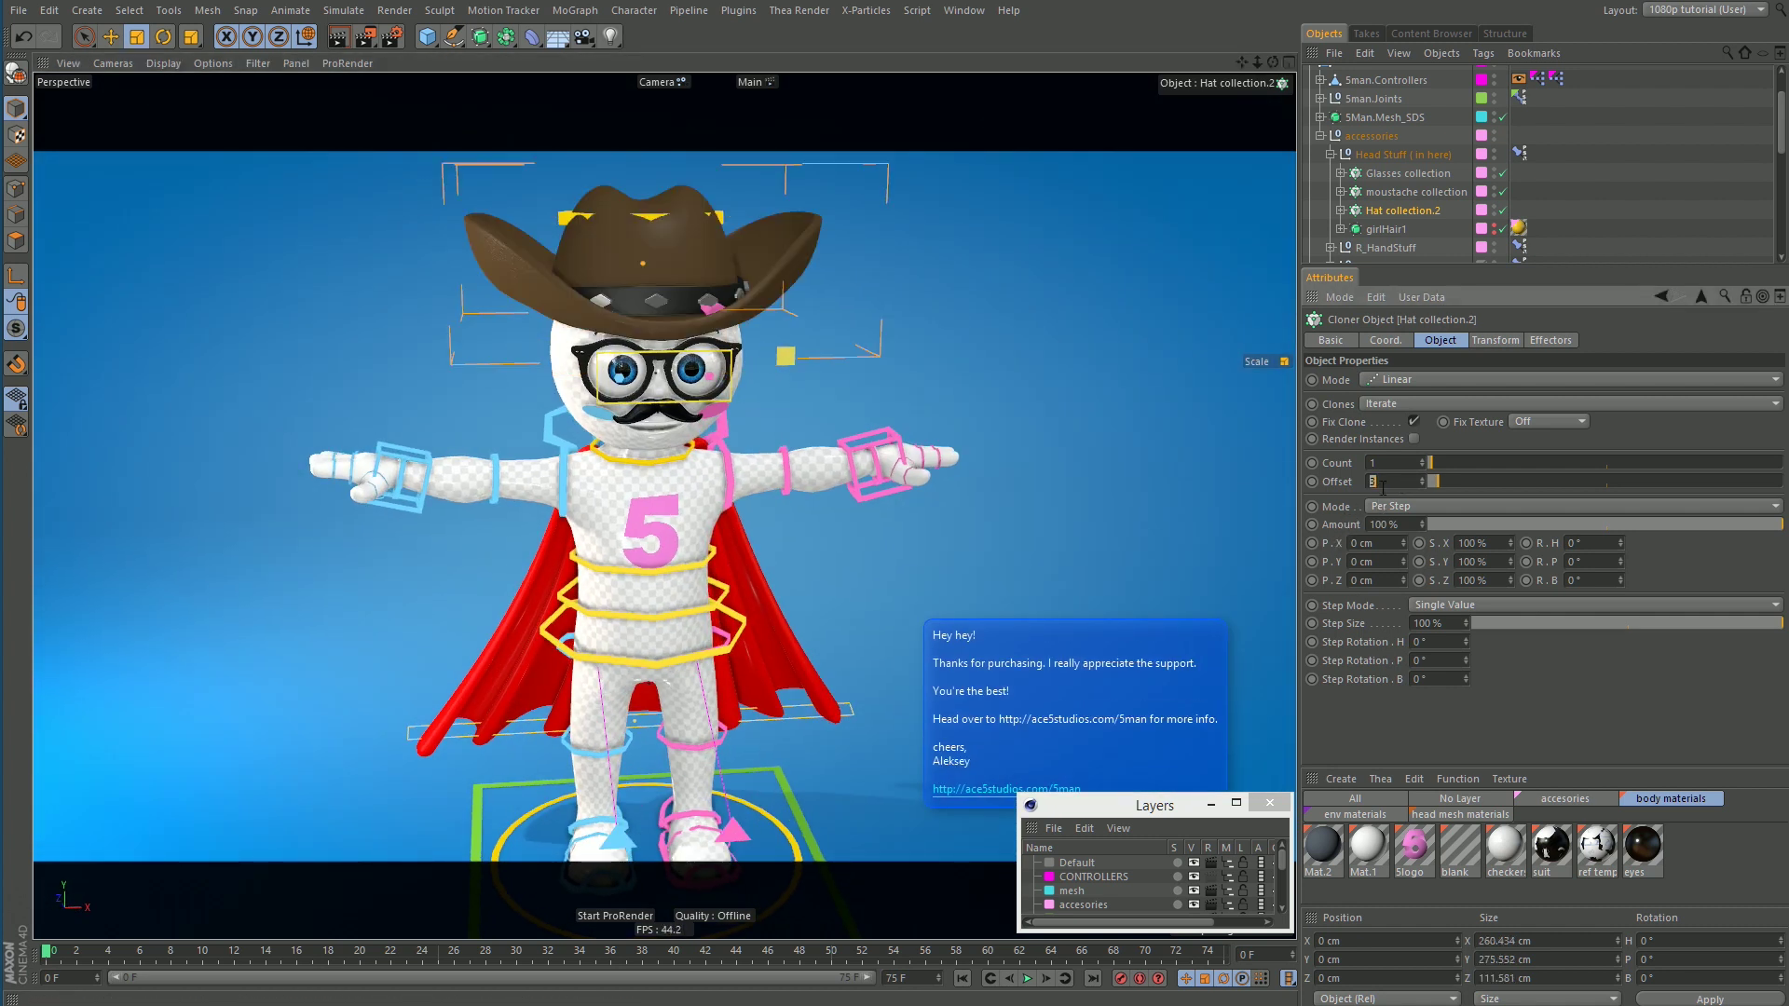
scroll(1382, 487, up, 1)
scroll(1382, 487, up, 1)
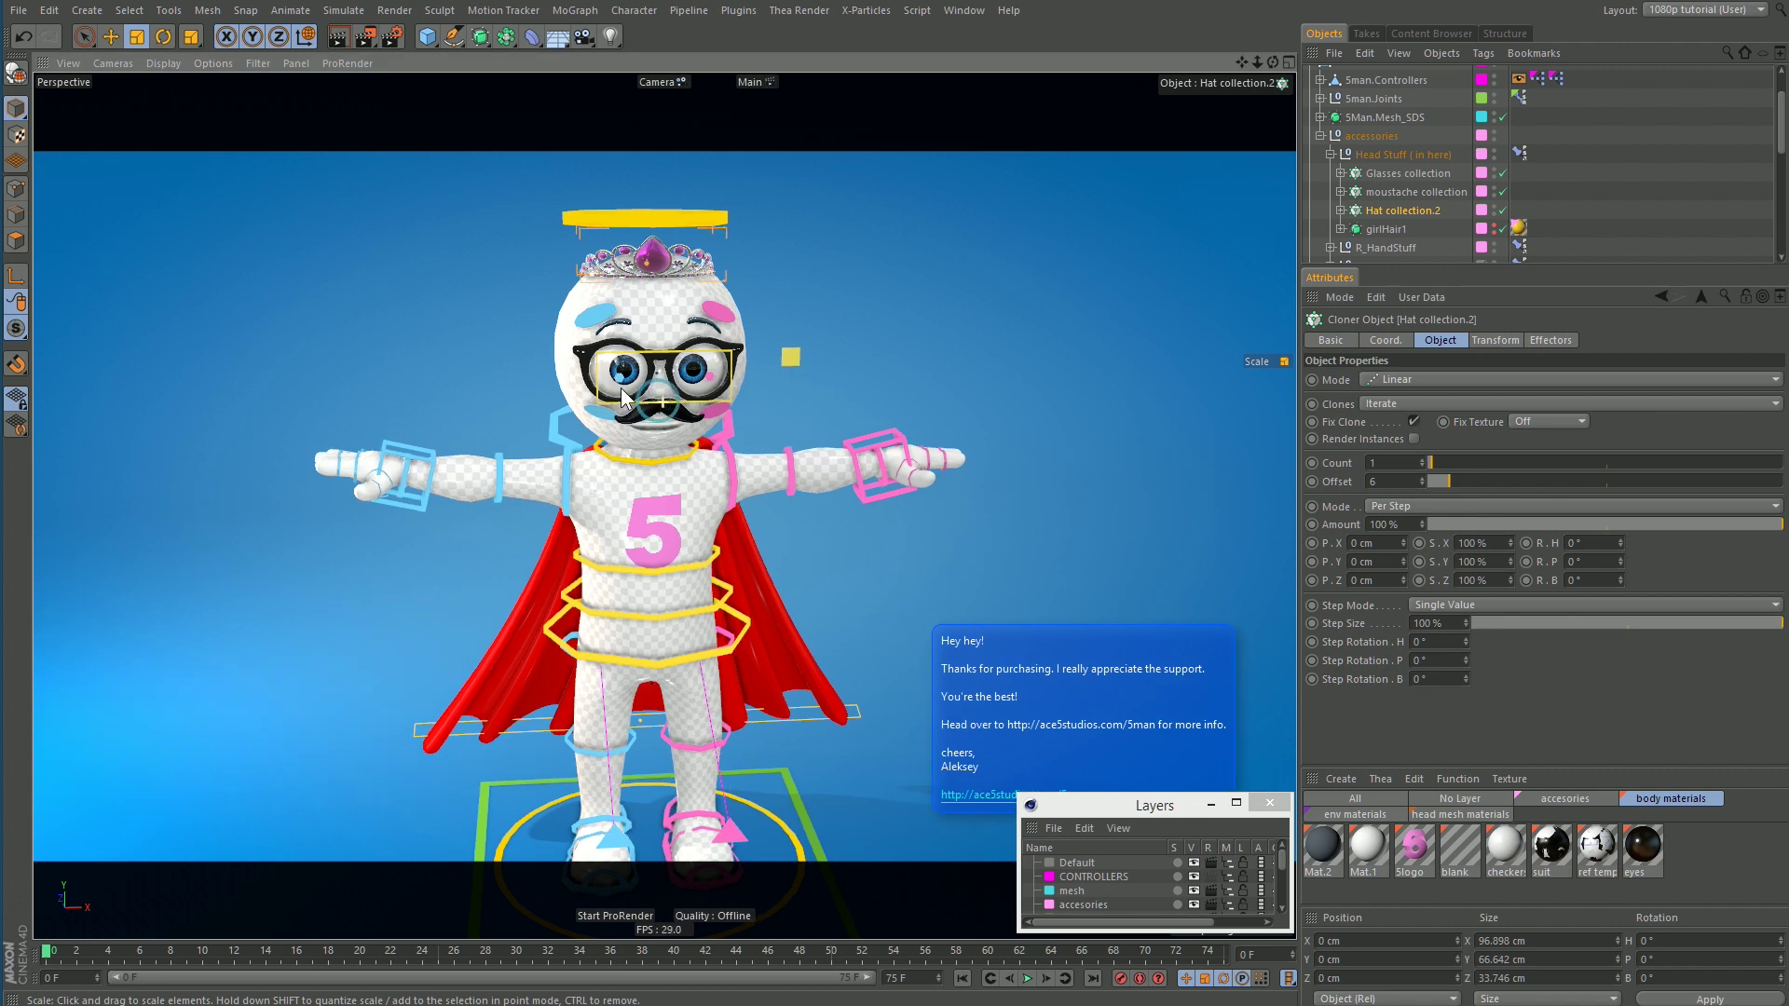
alt+drag(1164, 462, 1241, 462)
Step: Settle on hat Offset 23, the purple royal crown, and view the whole character
scroll(1377, 478, up, 1)
scroll(1390, 481, up, 1)
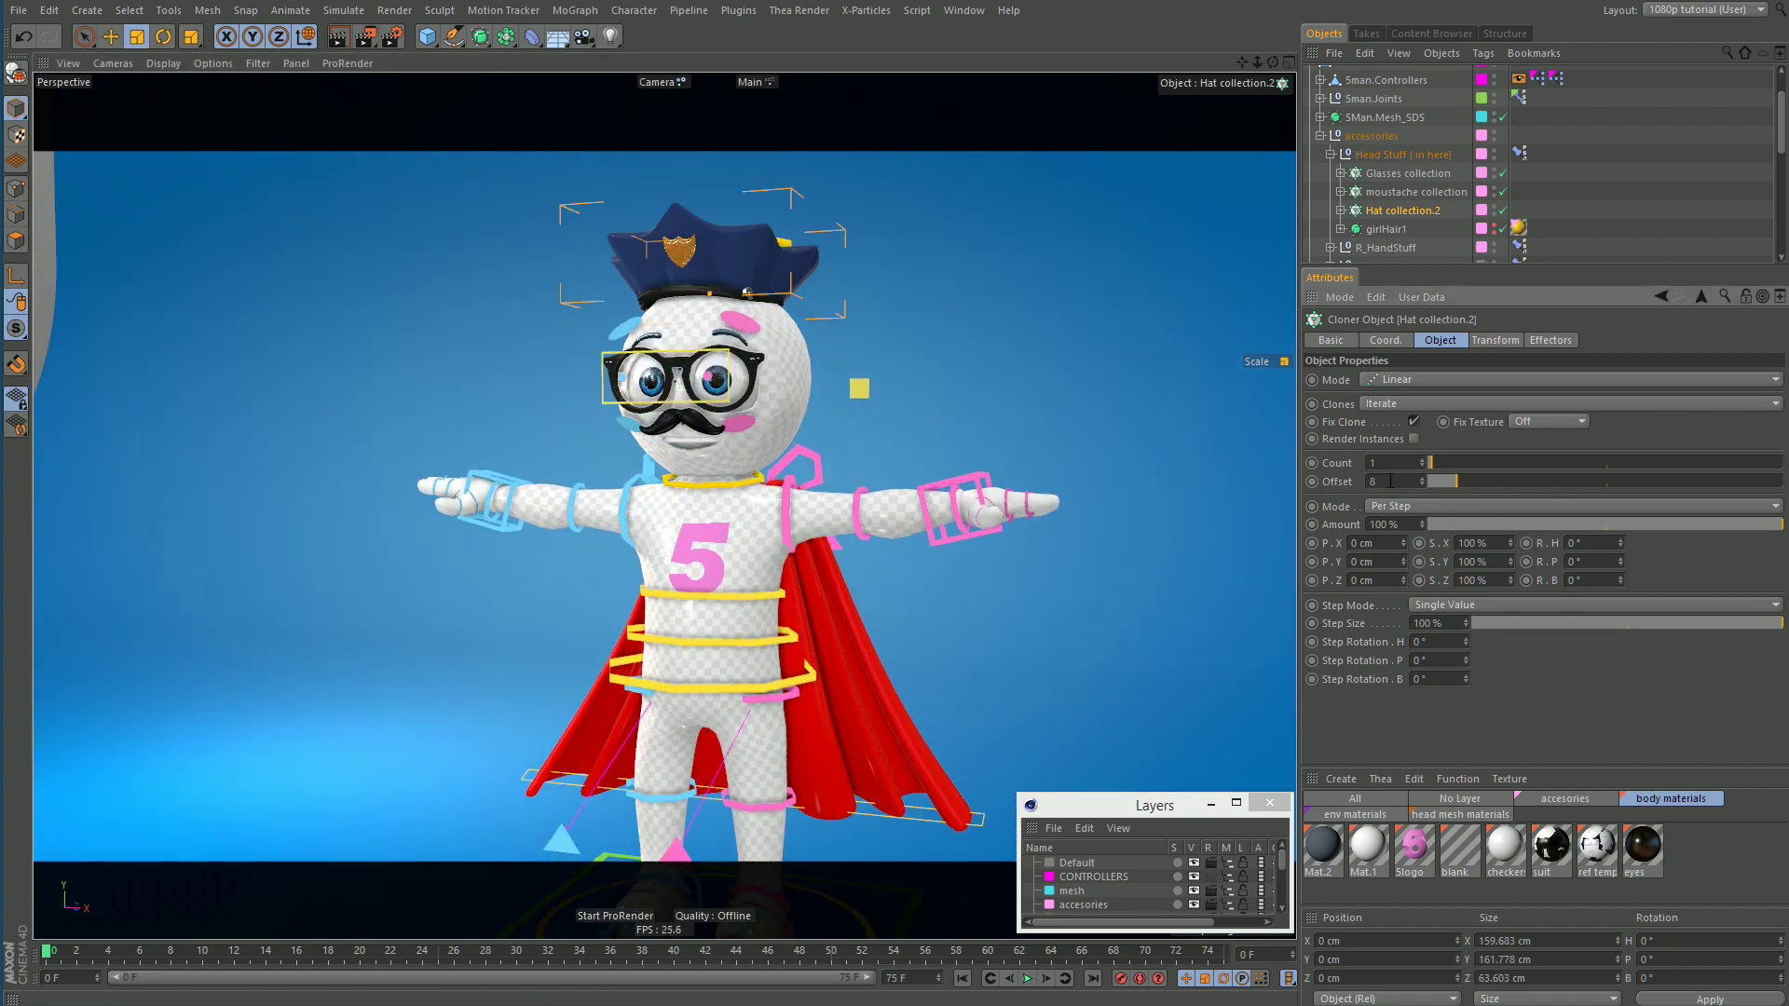
scroll(1395, 484, up, 1)
scroll(1396, 484, up, 2)
scroll(1395, 484, up, 2)
scroll(1395, 484, up, 2)
scroll(1394, 483, up, 2)
scroll(1394, 484, up, 2)
scroll(1392, 486, up, 2)
scroll(1389, 488, up, 2)
scroll(1390, 488, down, 1)
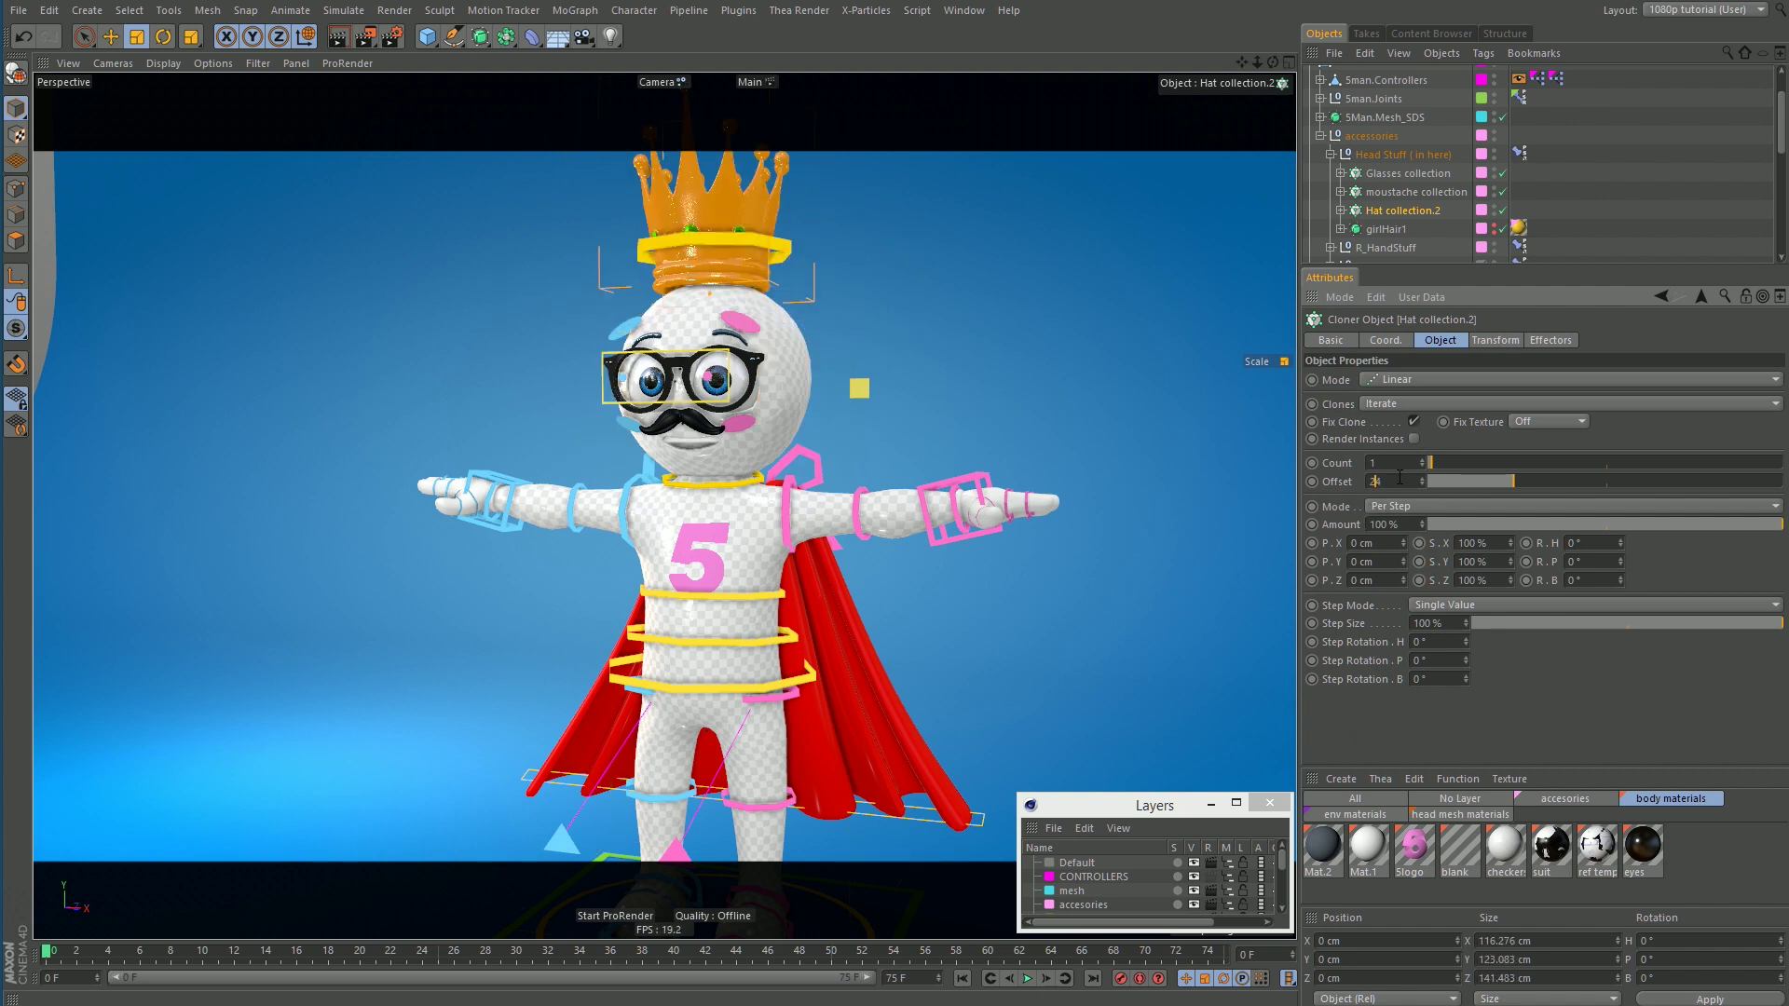
scroll(1400, 477, down, 1)
mouse_move(755, 474)
alt+mouse_down()
mouse_move(976, 468)
mouse_move(835, 486)
mouse_move(833, 535)
alt+mouse_up()
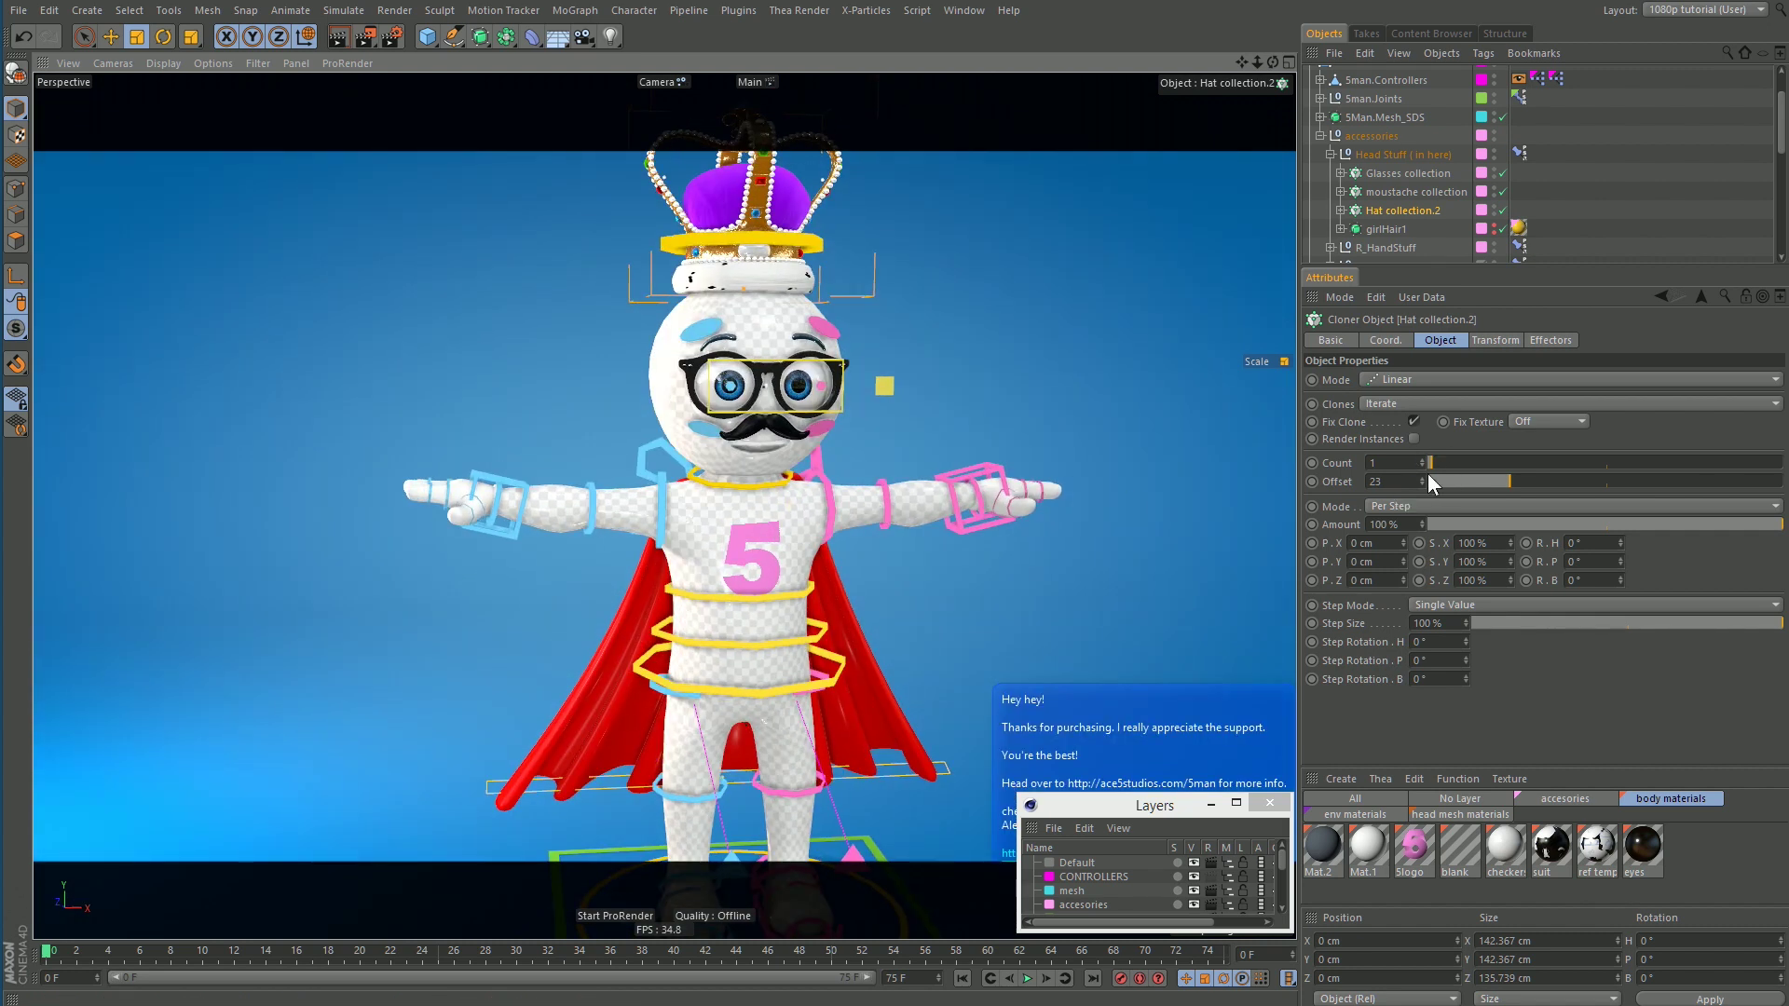
mouse_move(820, 545)
alt+right_down()
mouse_move(753, 496)
mouse_move(705, 551)
alt+right_up()
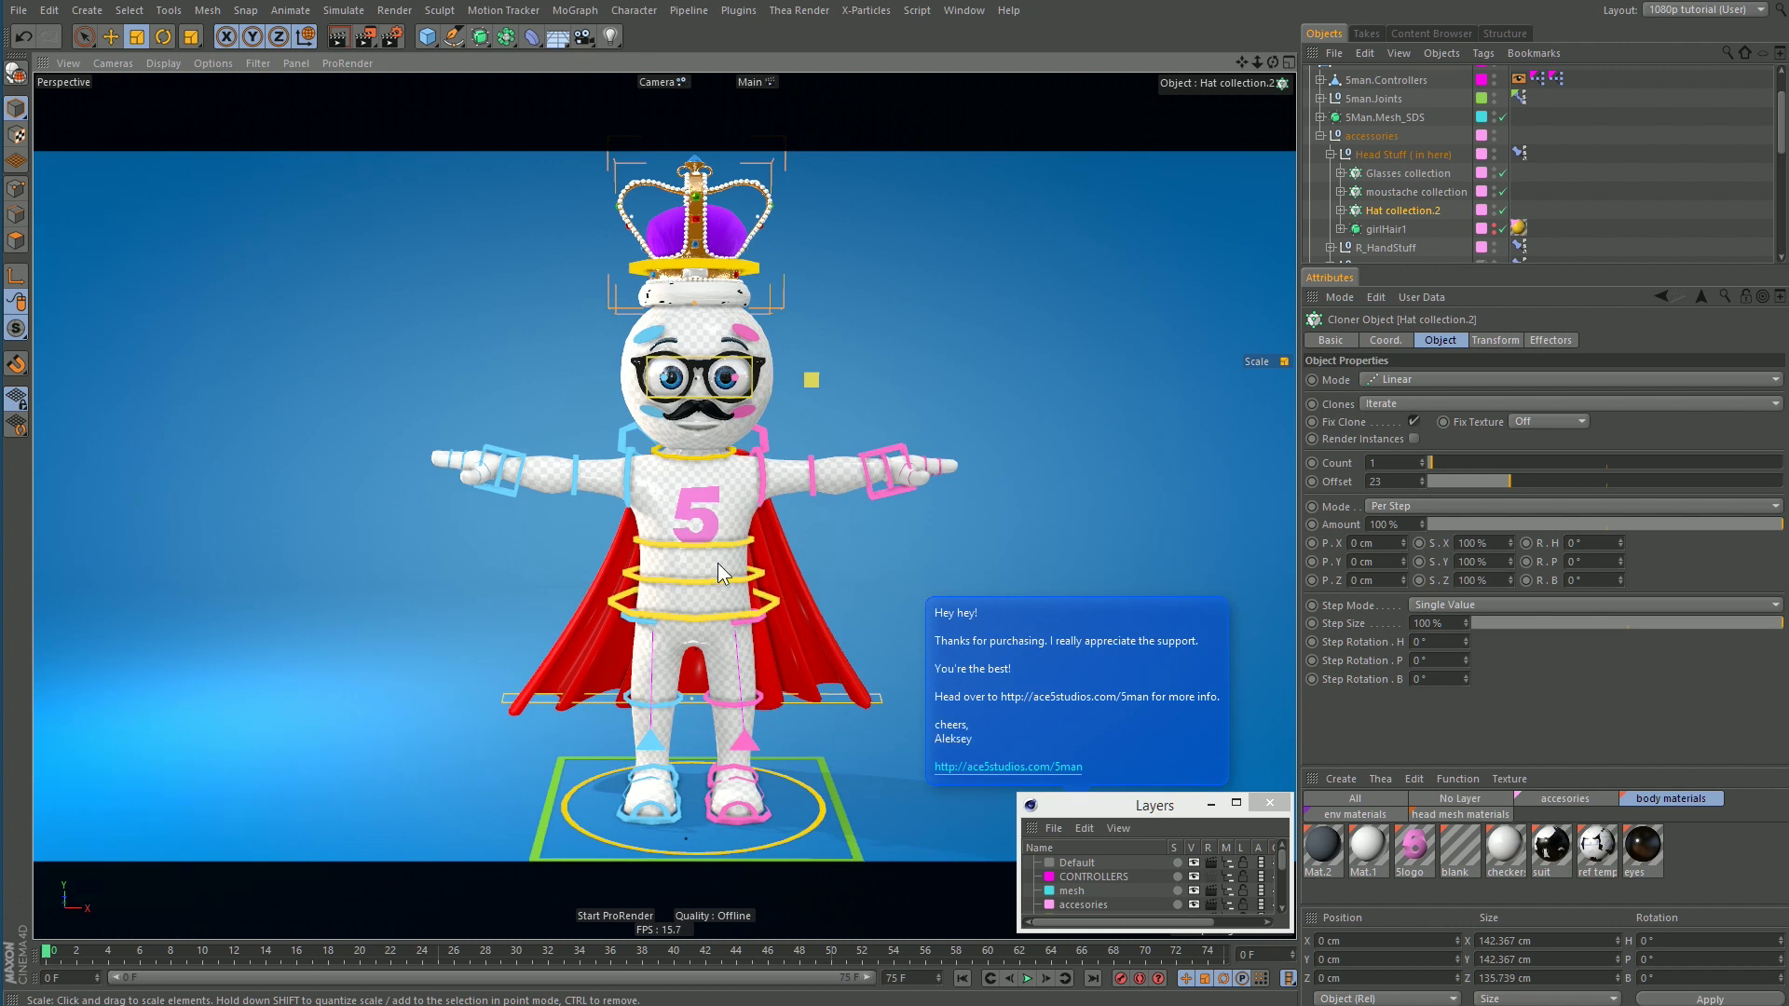
Step: Set the left hand control's IK-FK to 100% and rotate the left arm down to its side
alt+middle_drag(717, 562, 730, 503)
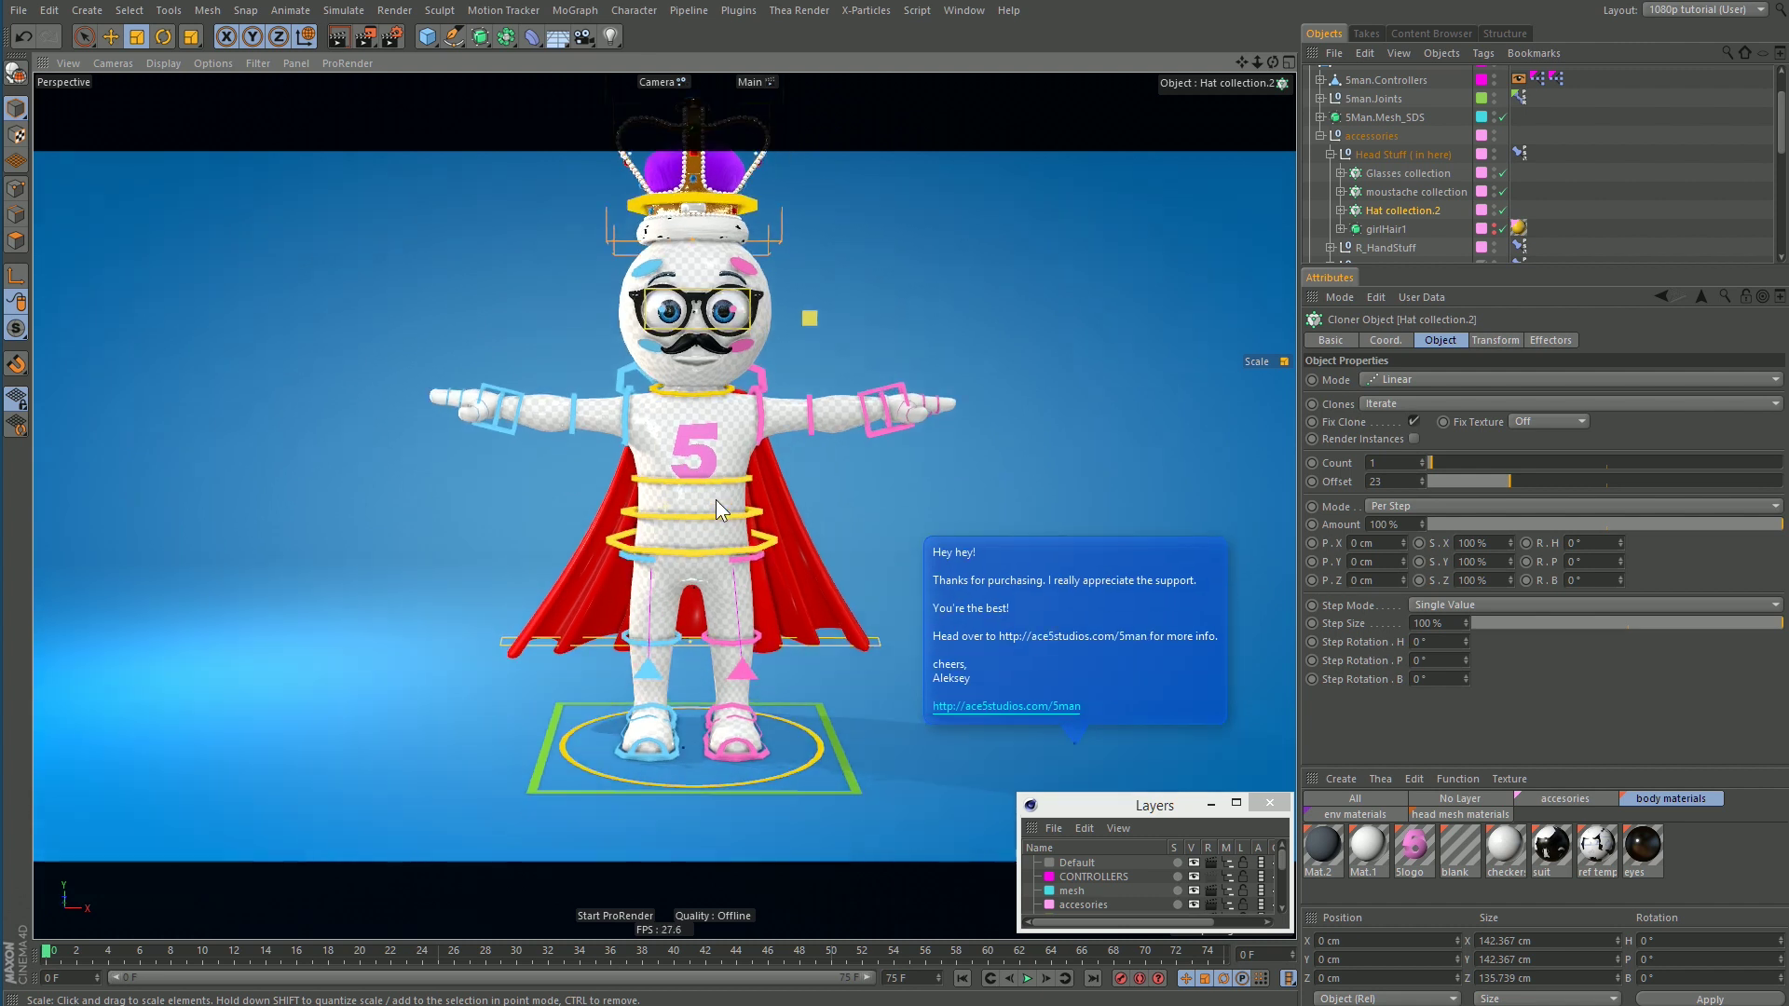
click(886, 432)
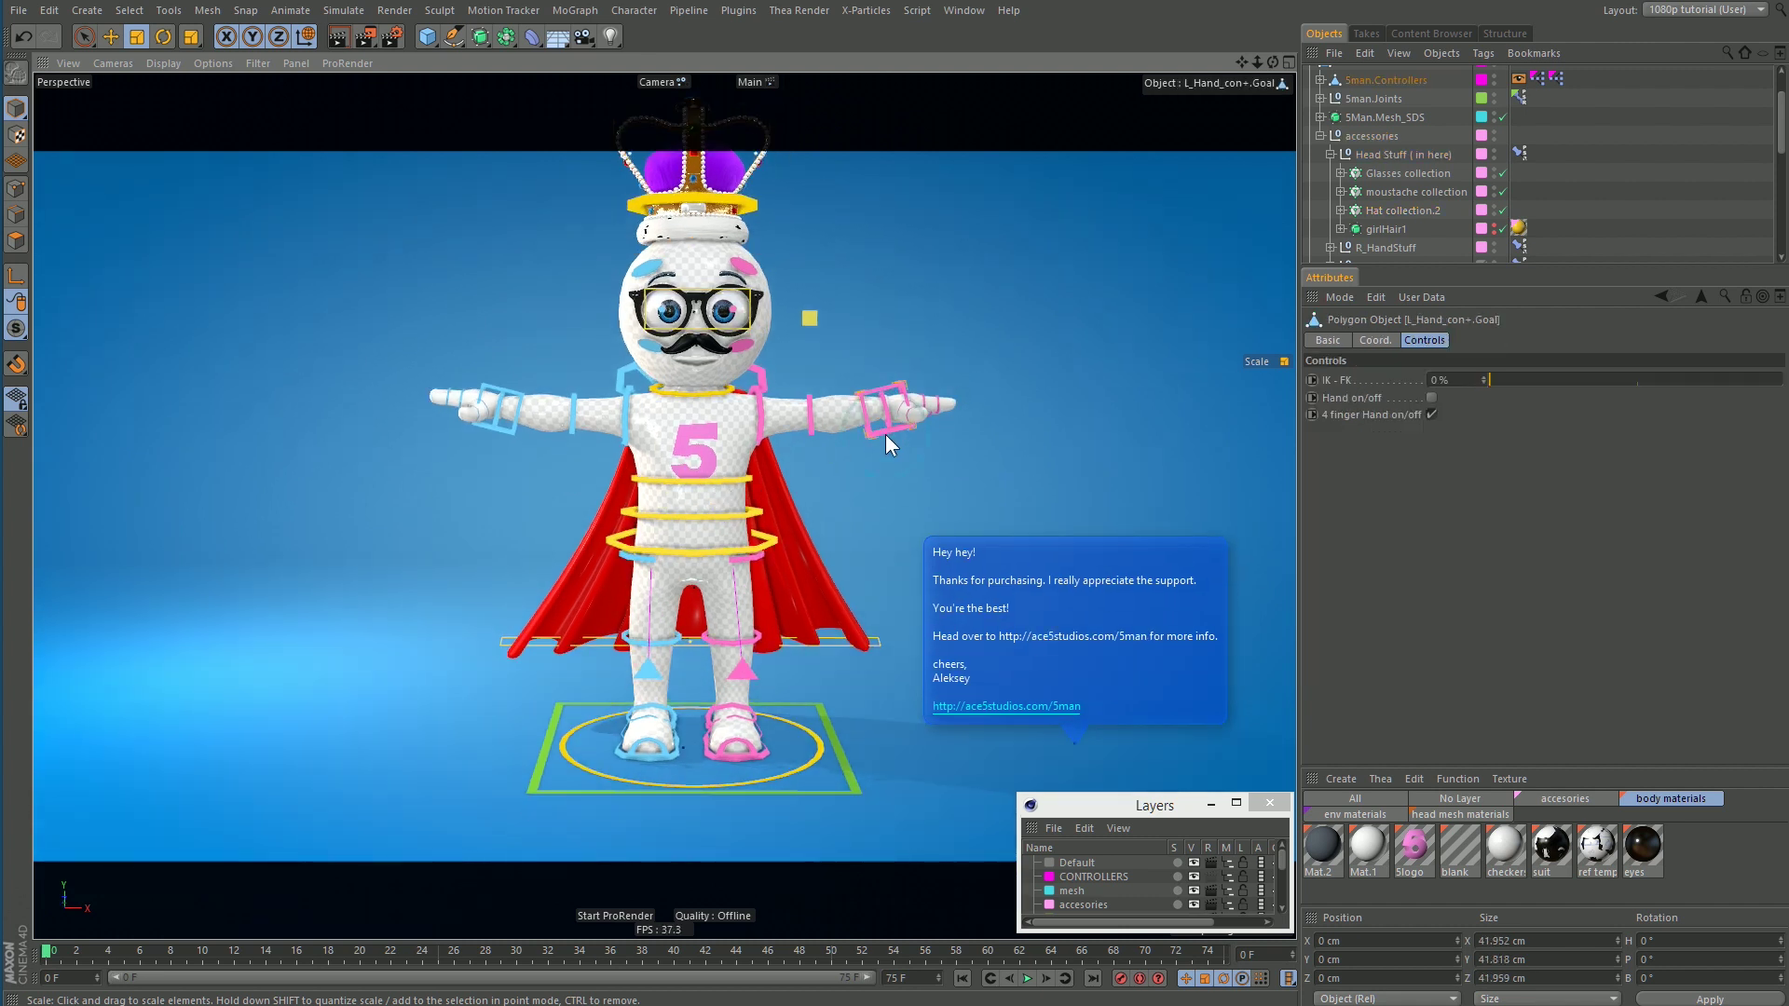
drag(1505, 380, 1783, 379)
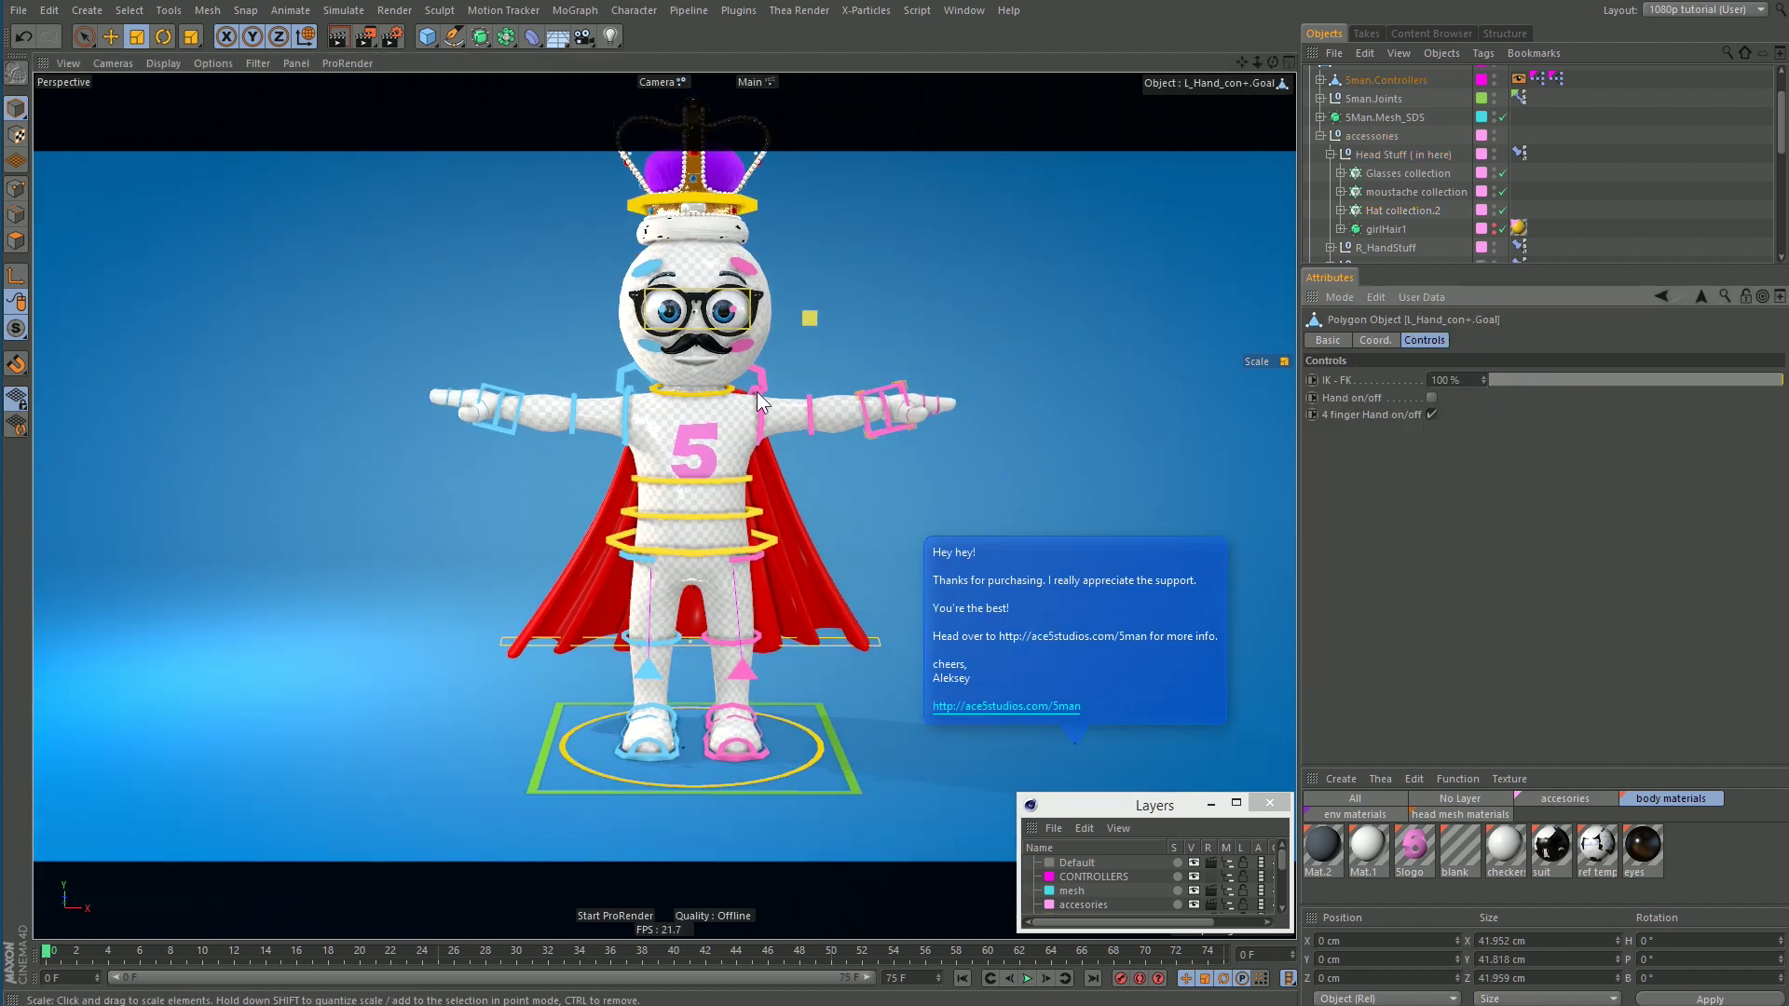
key(r)
mouse_move(887, 411)
mouse_down()
mouse_move(878, 596)
mouse_move(902, 592)
mouse_up()
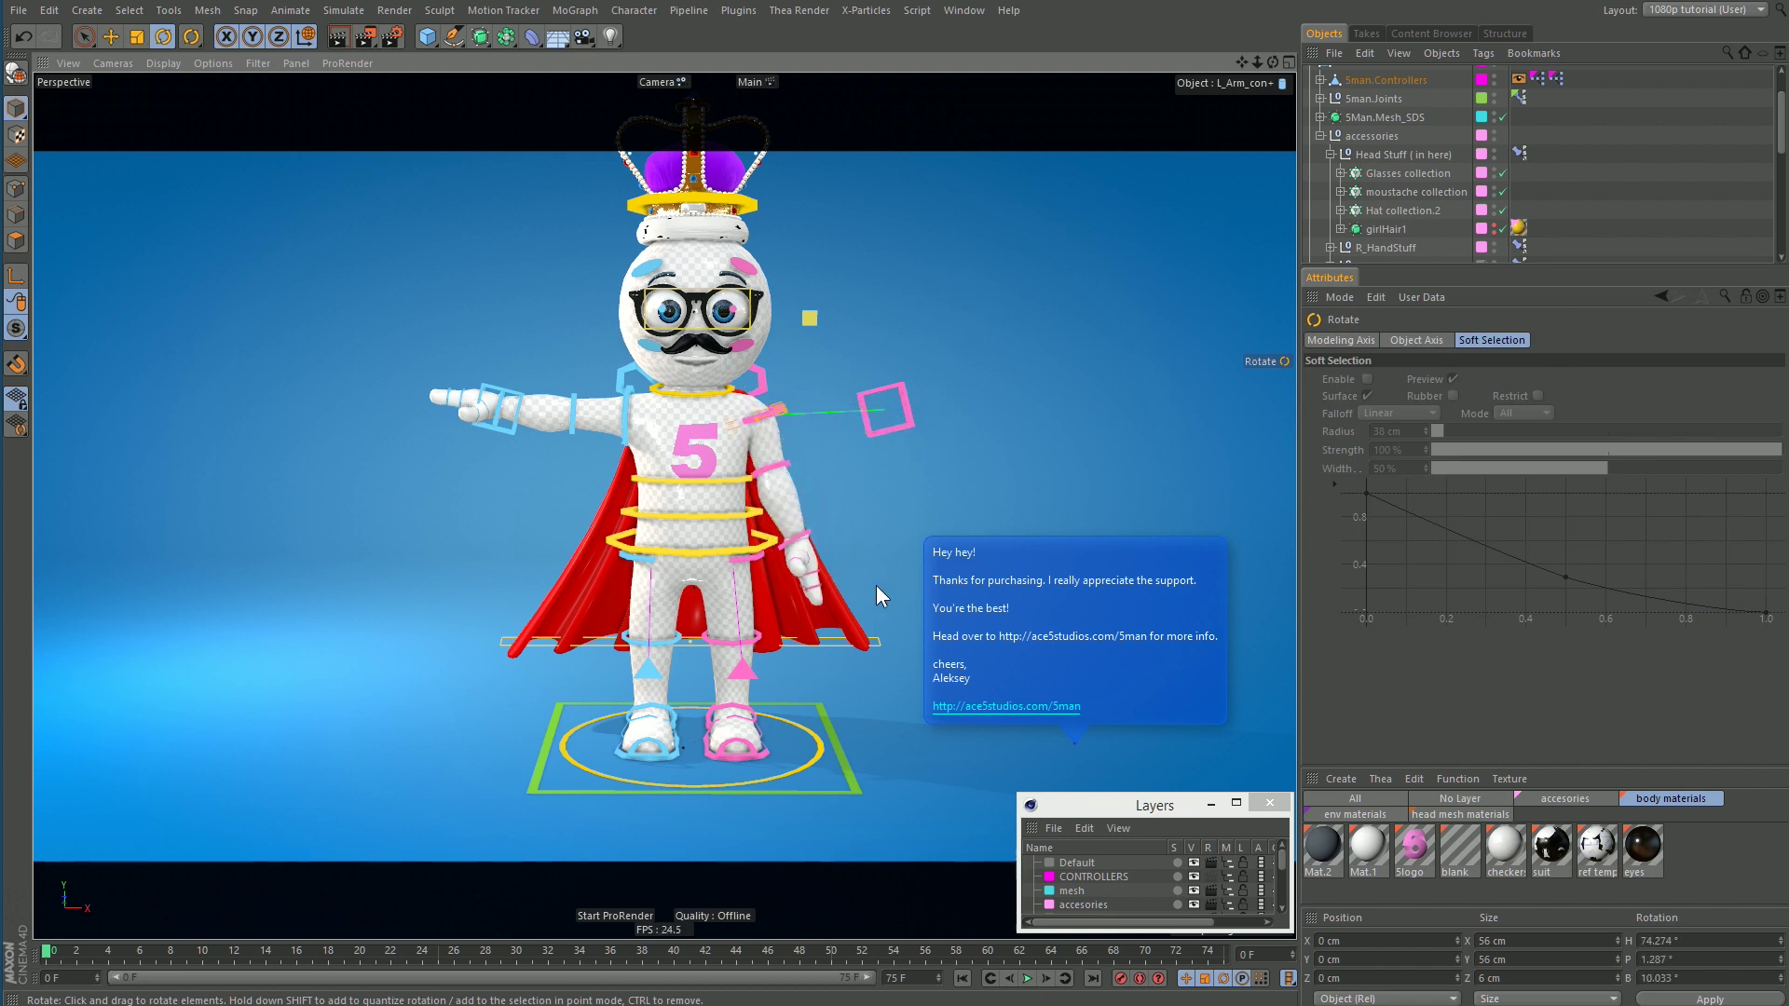
Step: Orbit to an angled view, collapse the Head Stuff group, and clear the selection
mouse_move(709, 511)
alt+mouse_down()
mouse_move(697, 539)
mouse_move(667, 510)
alt+mouse_up()
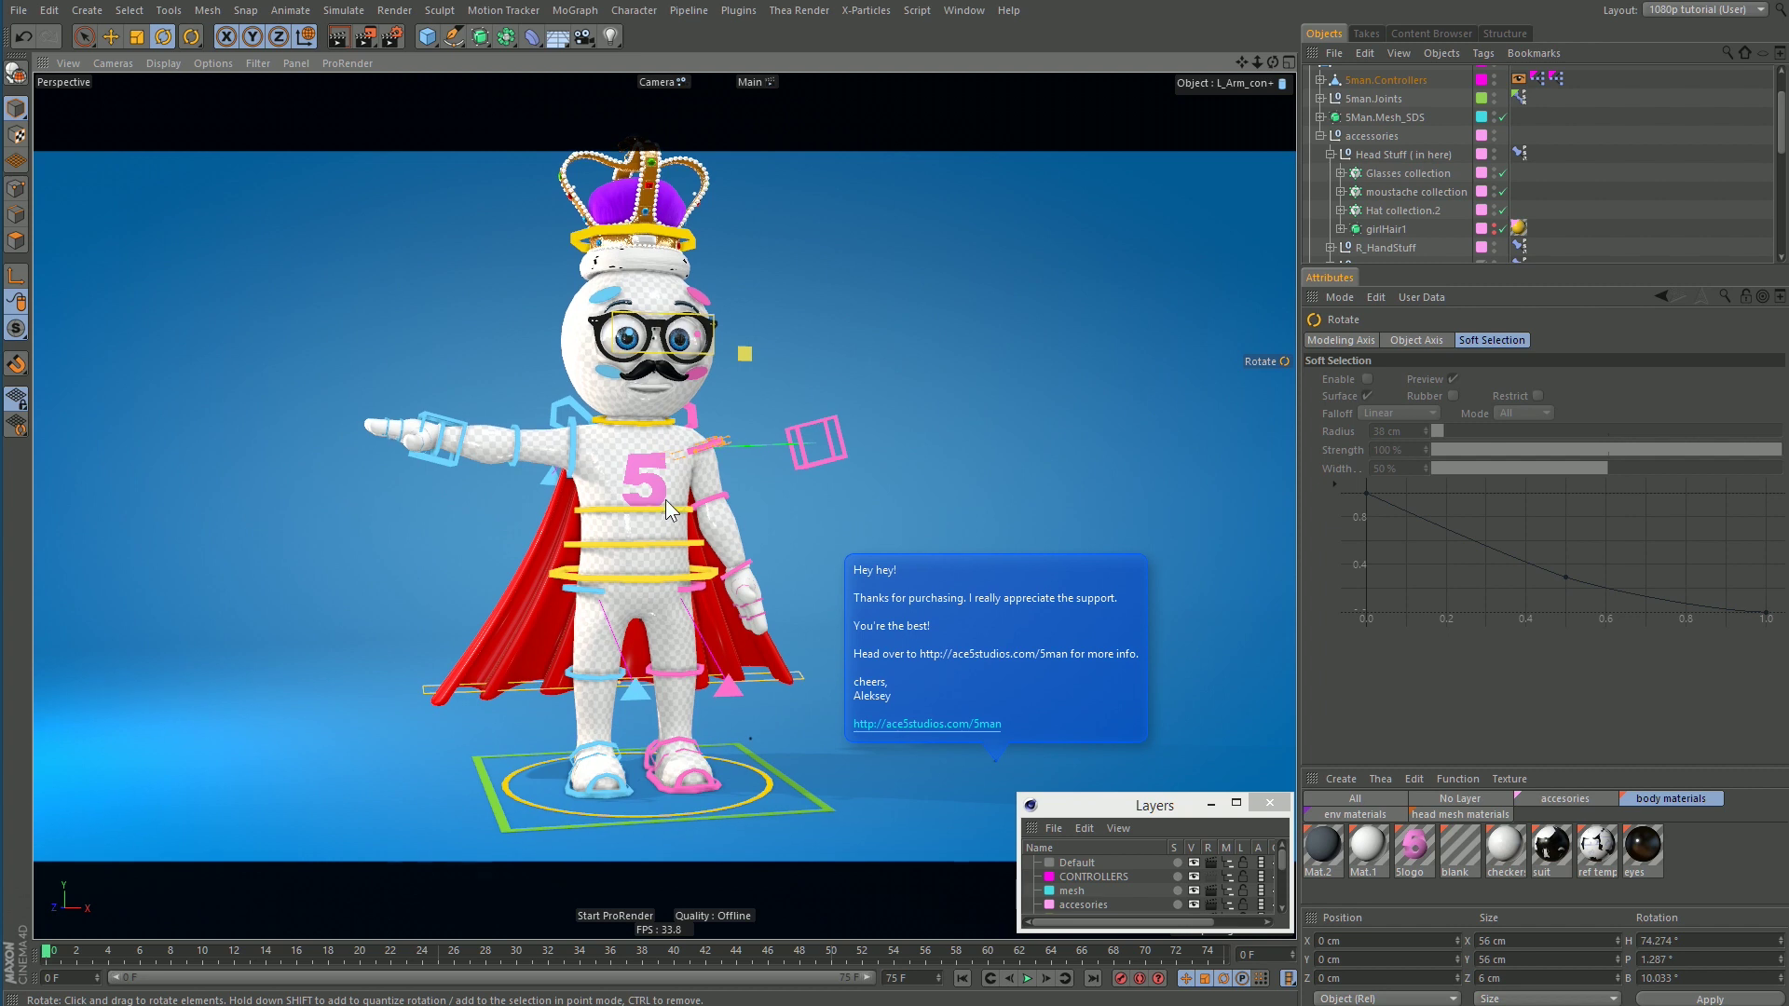
click(1403, 153)
click(1331, 153)
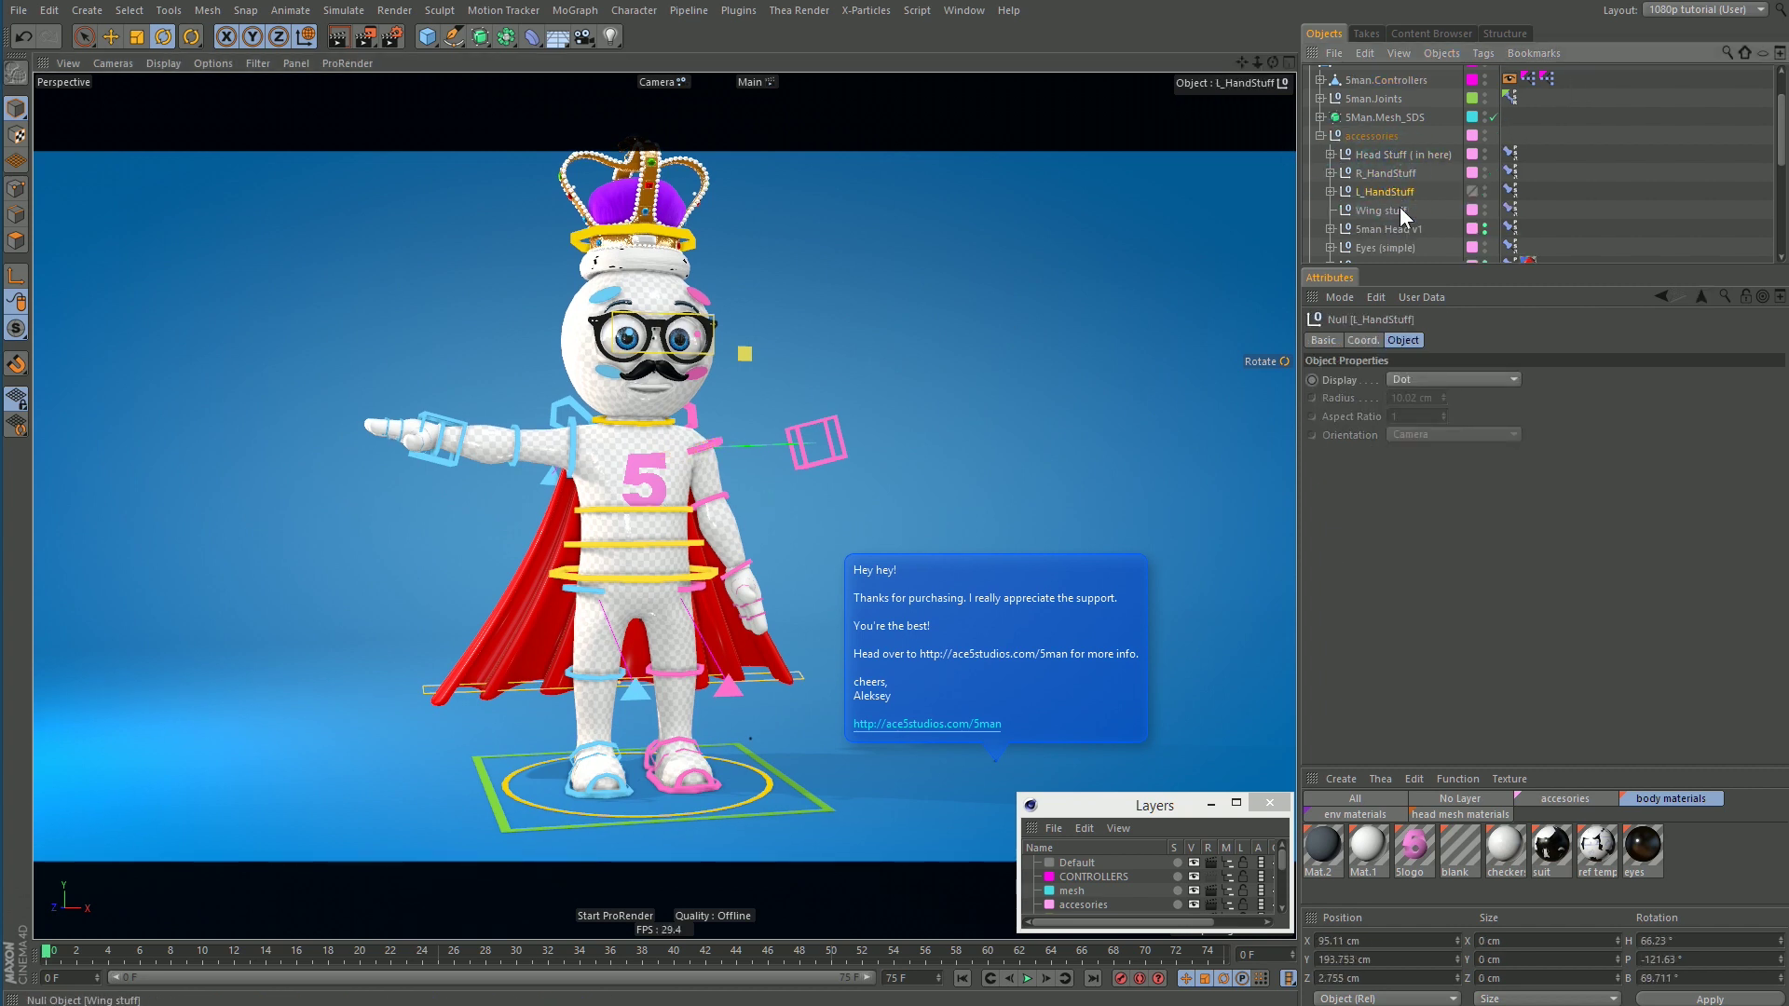
click(1425, 211)
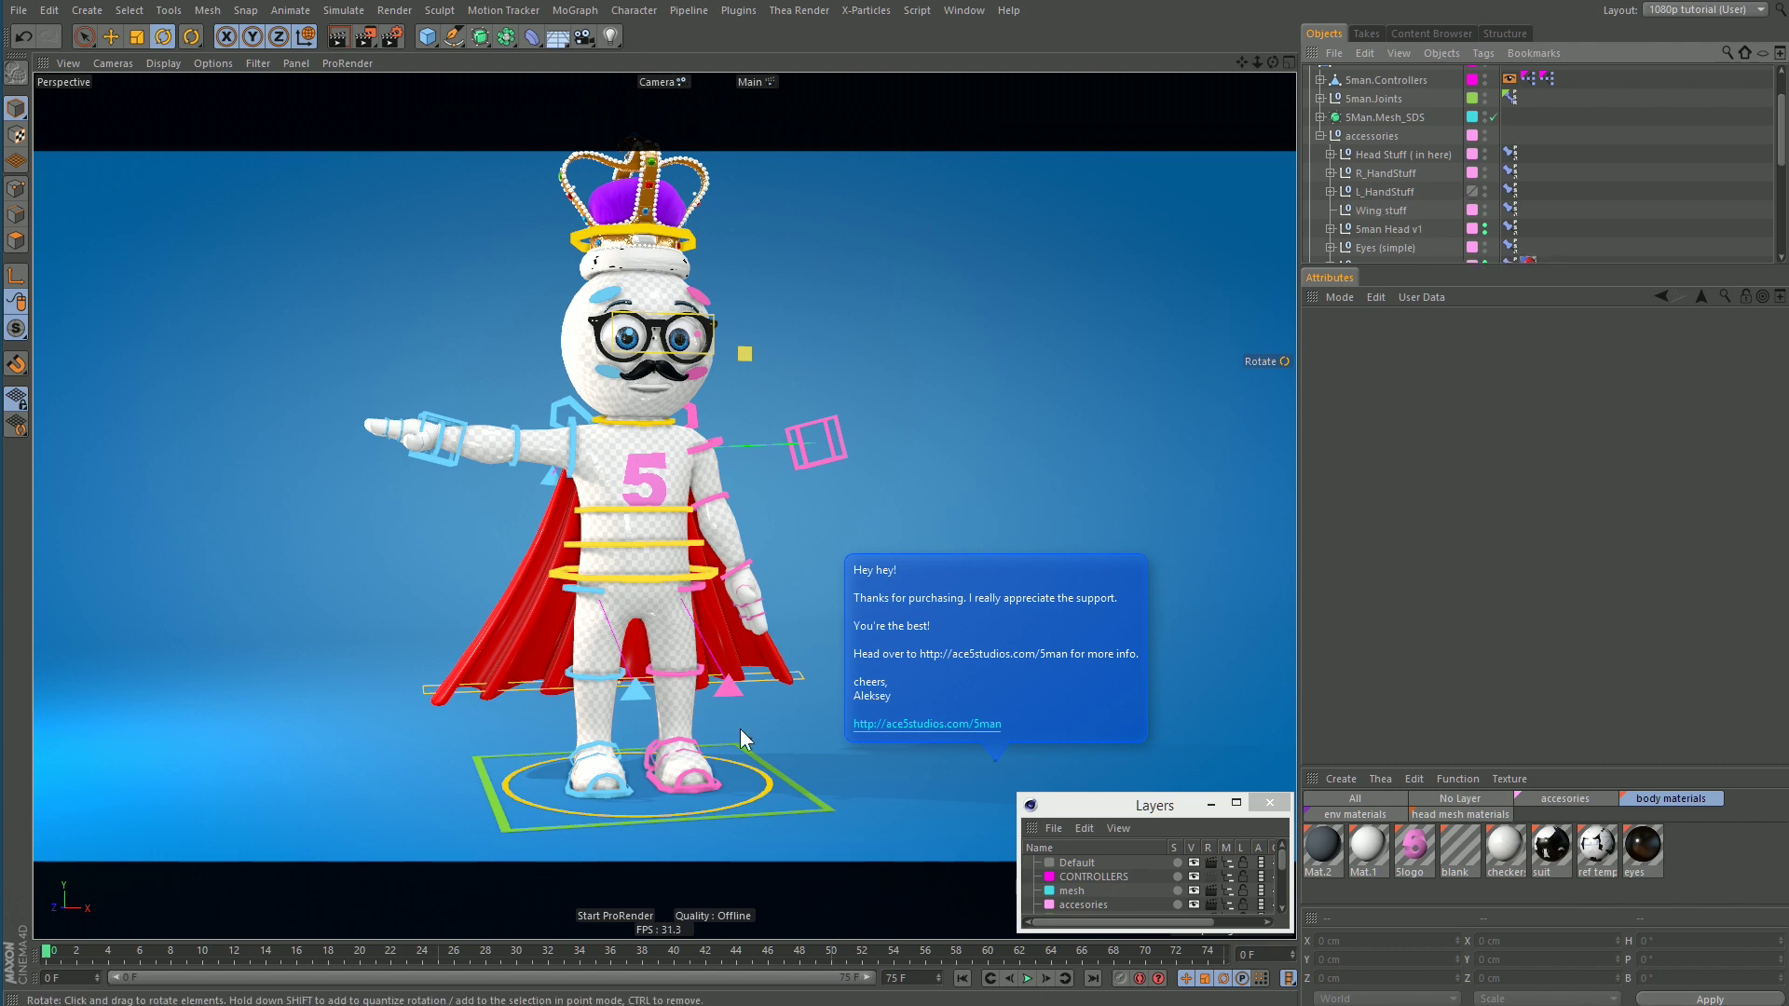
Step: Set Female to 100% on 5man.Controllers and Hat collection.2 Offset to 18 for blonde hair
click(769, 781)
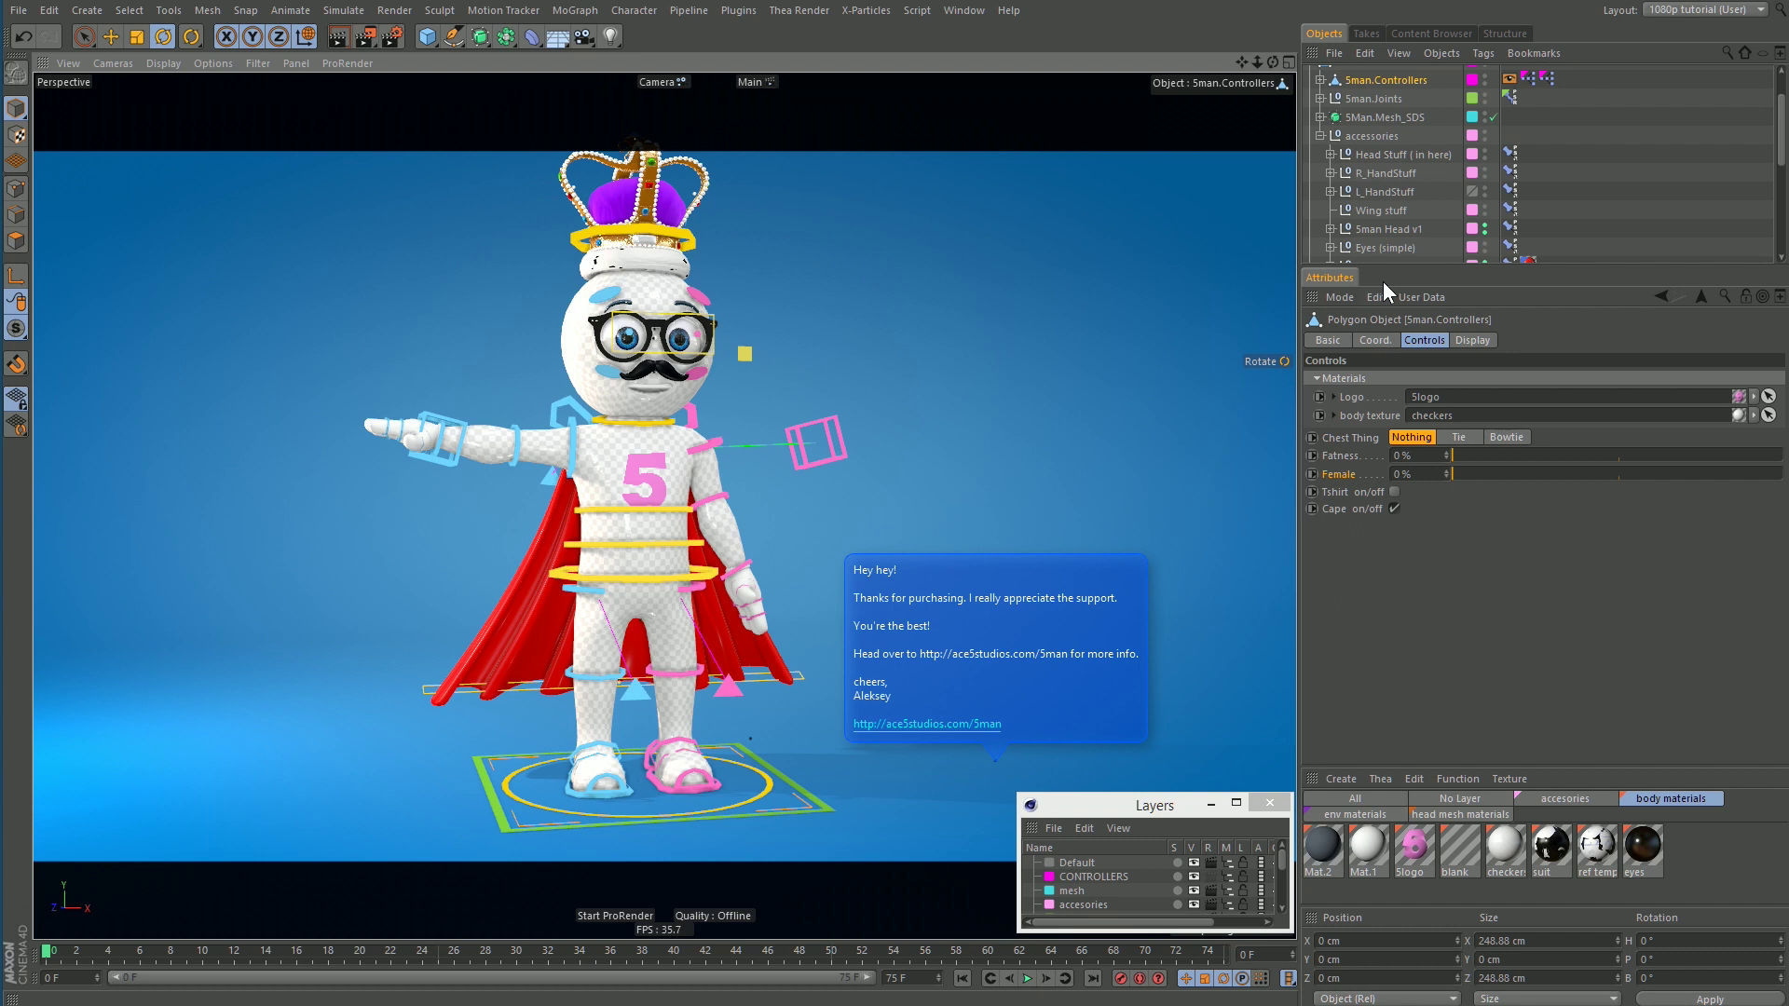
drag(1474, 473, 1782, 474)
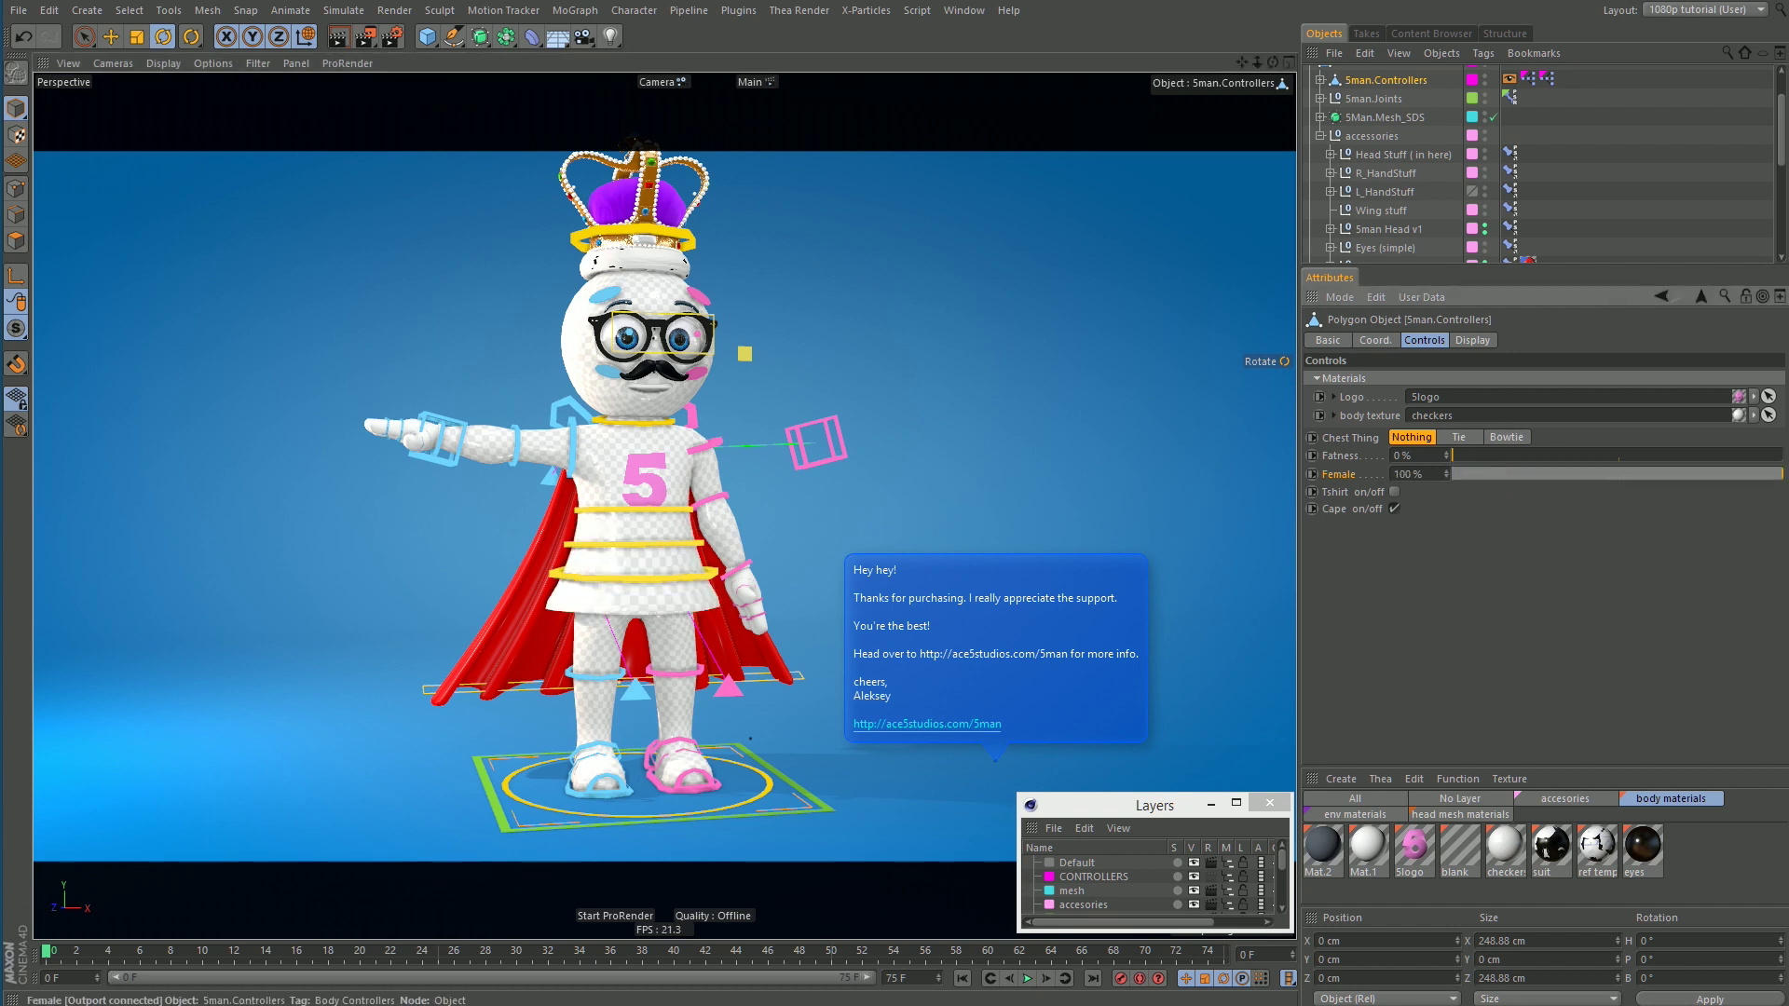
click(691, 244)
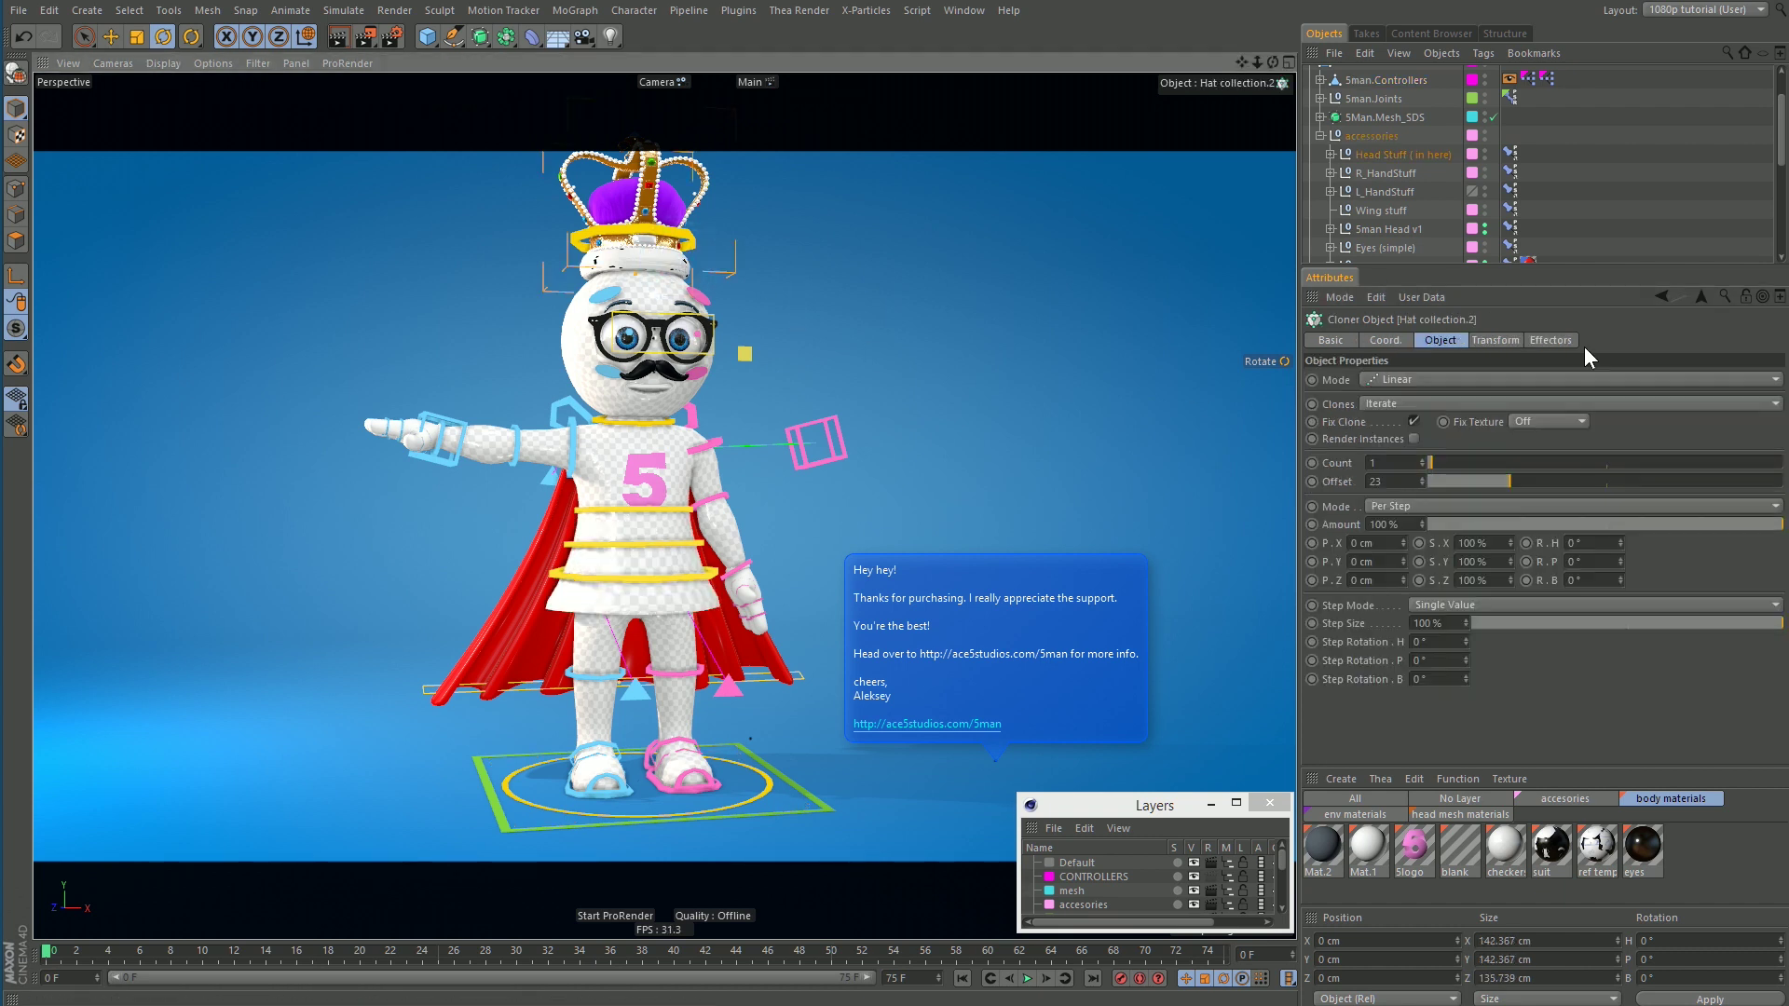
drag(1466, 468, 1491, 479)
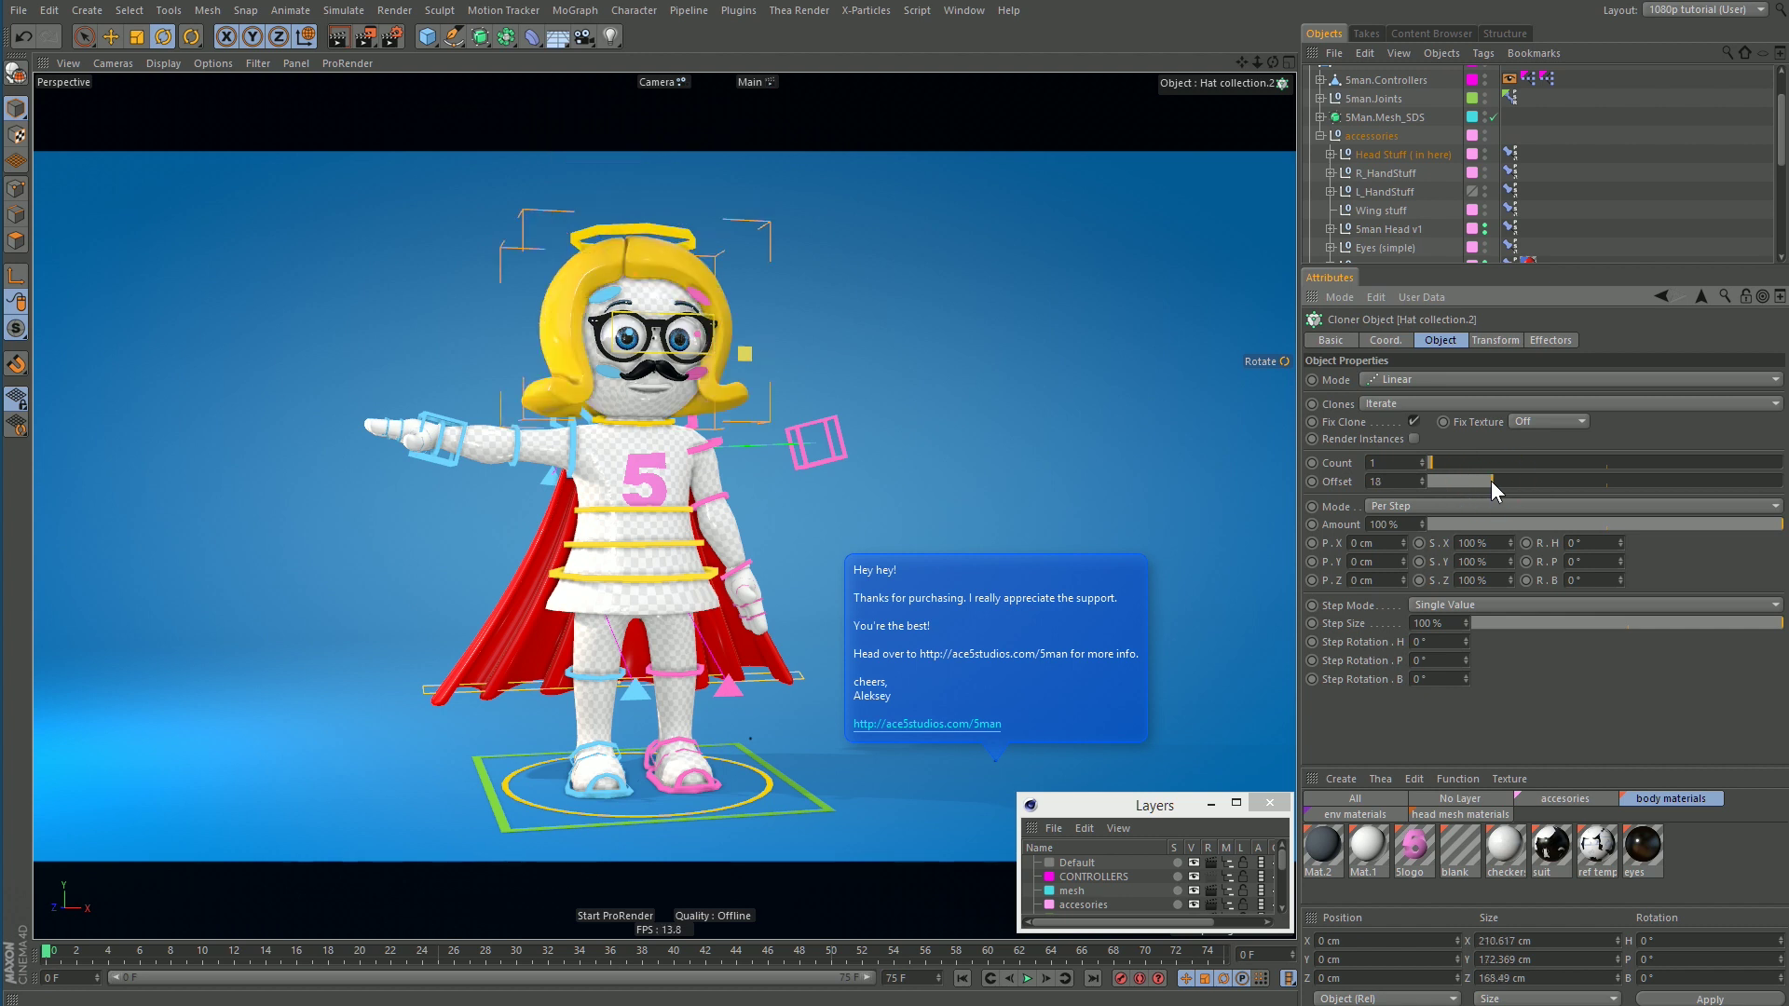
Step: Lower the Glasses collection Offset to 3 for a different glasses style
click(709, 331)
drag(1459, 480, 1450, 477)
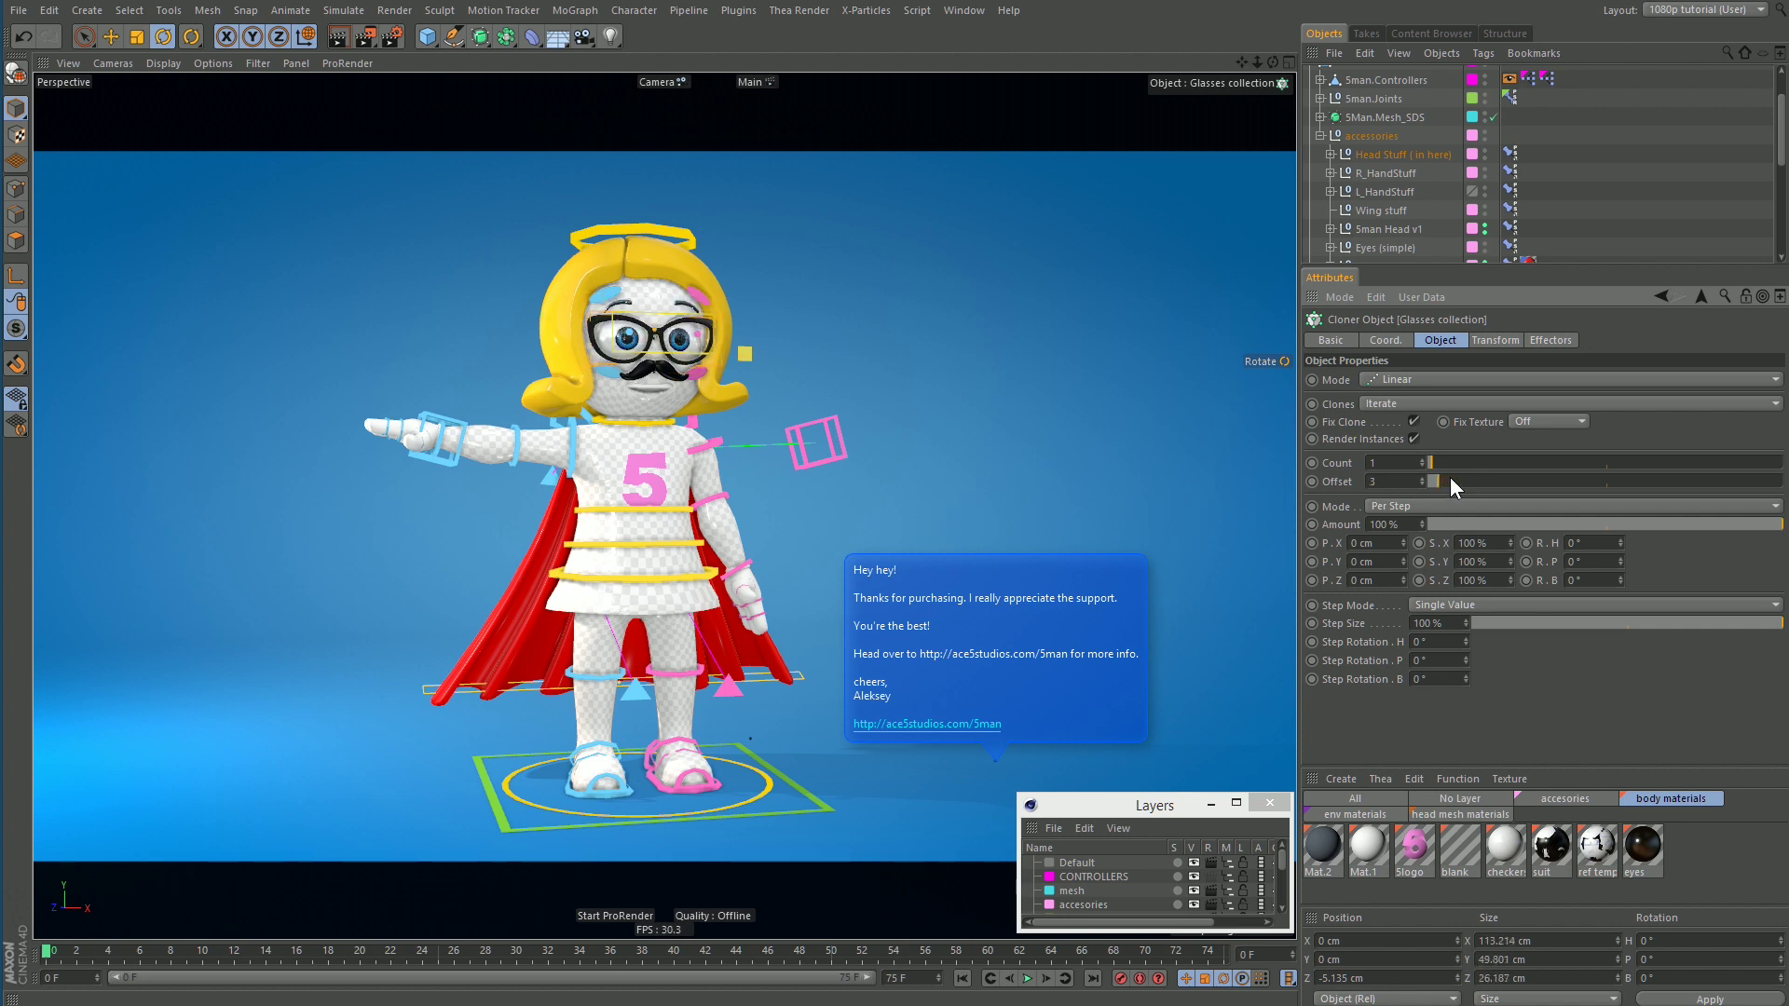
click(744, 352)
Step: Enable Eye Lashes in FaceControls User Data and disable the moustache collection
click(1429, 395)
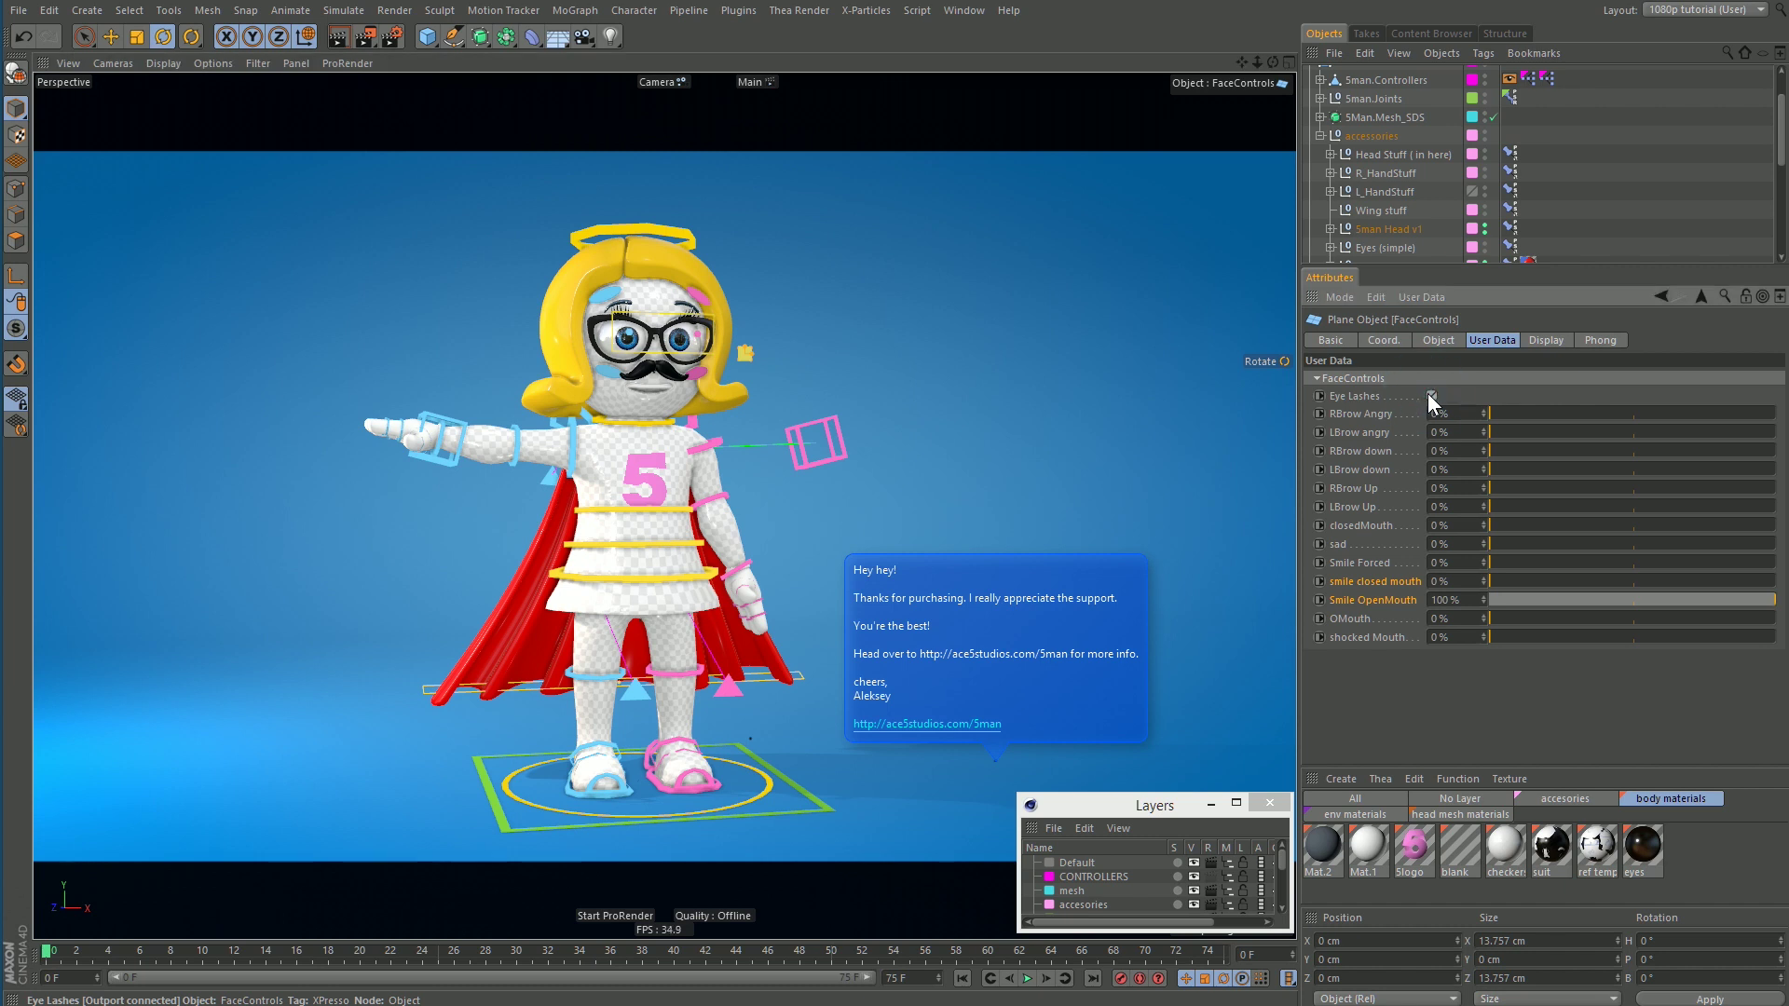
click(665, 368)
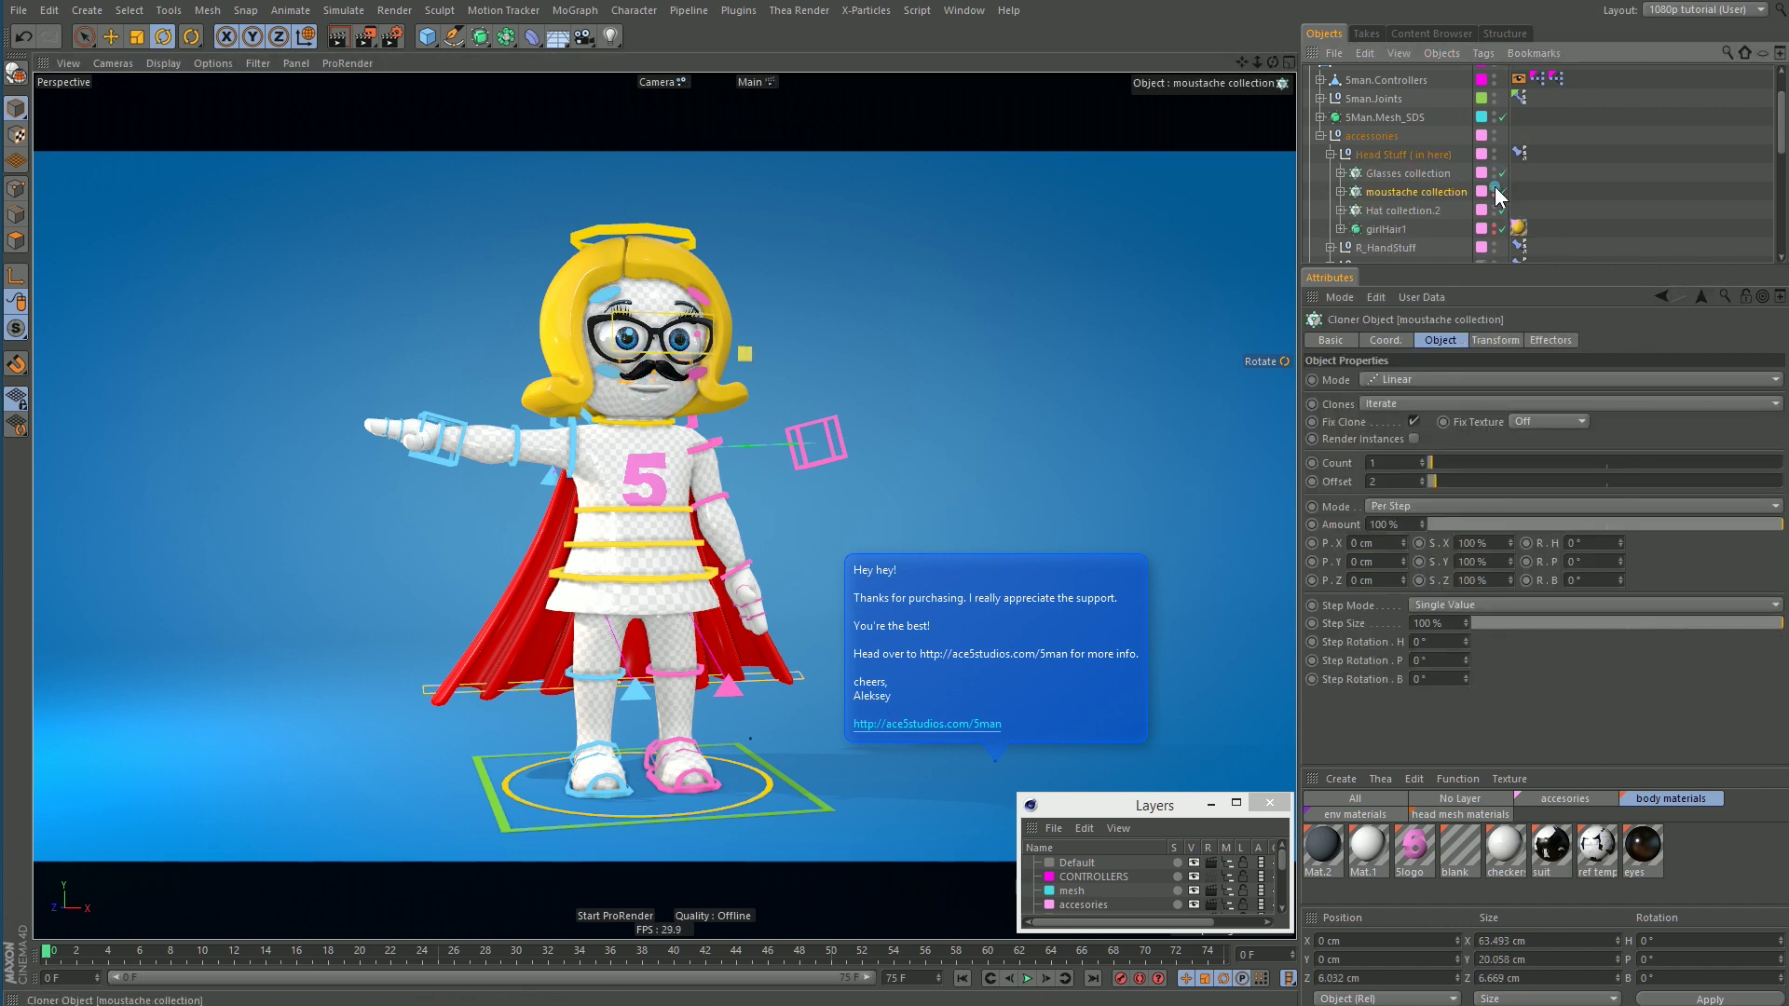
click(1495, 188)
mouse_move(659, 462)
alt+mouse_down()
mouse_move(603, 463)
mouse_move(646, 463)
alt+mouse_up()
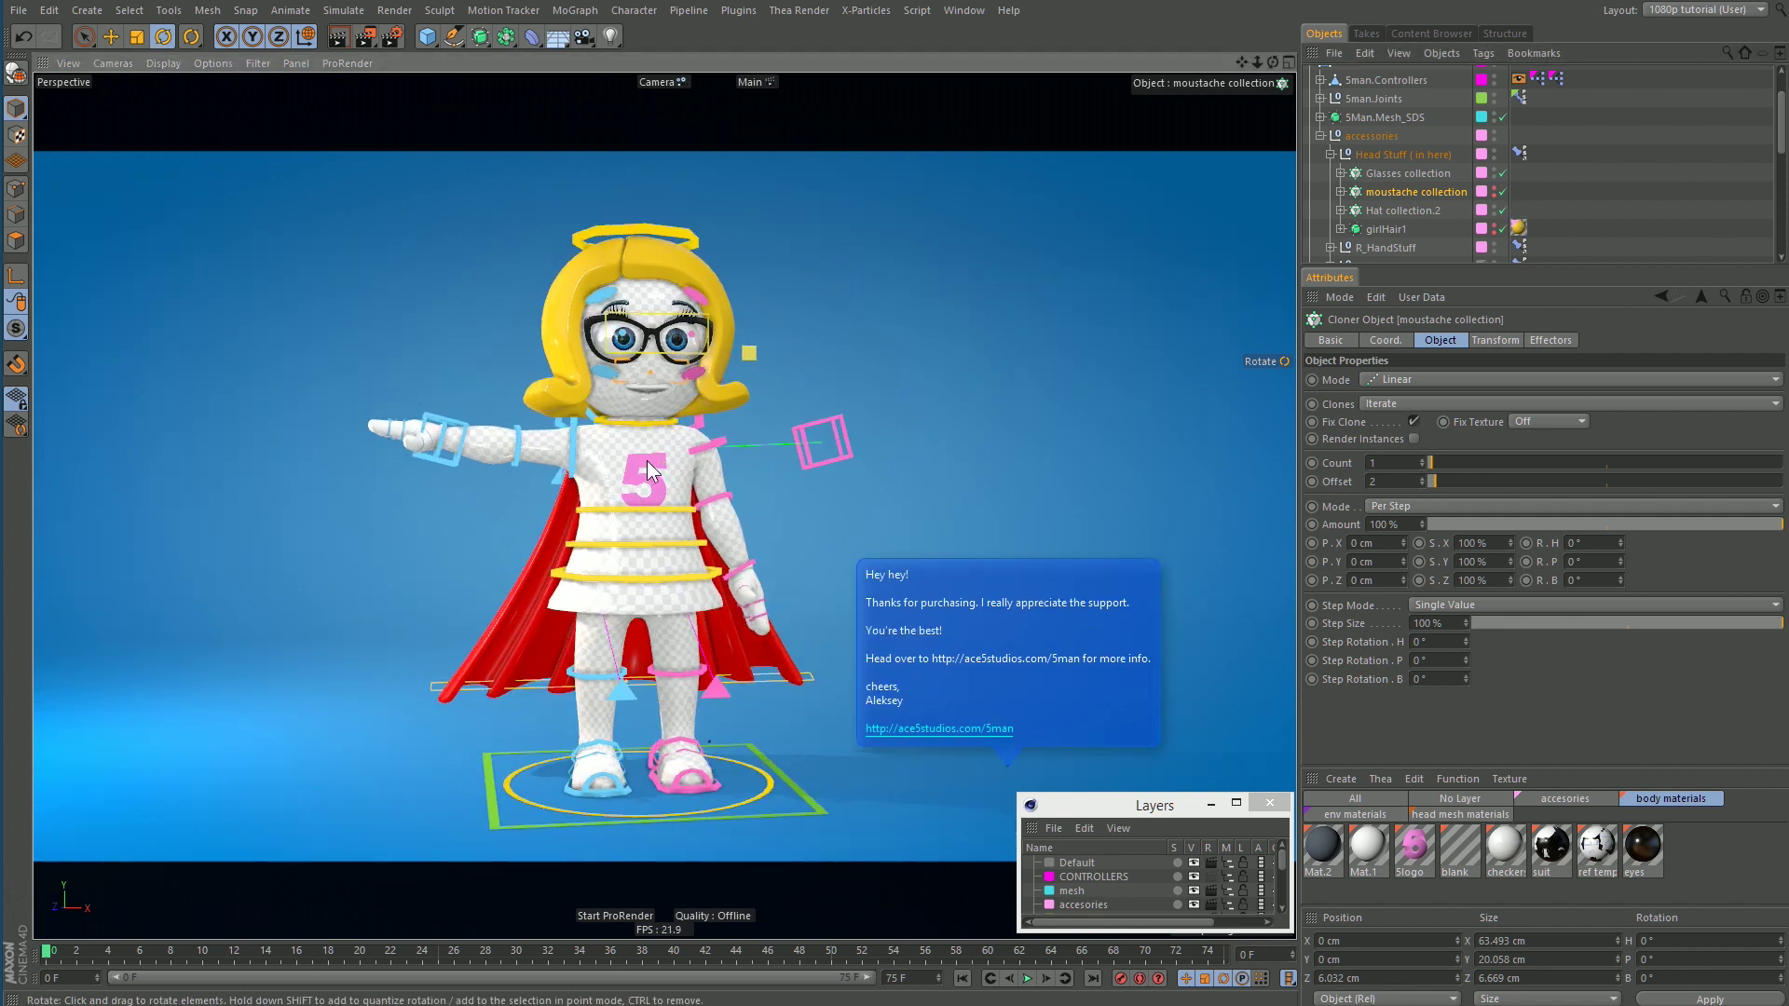